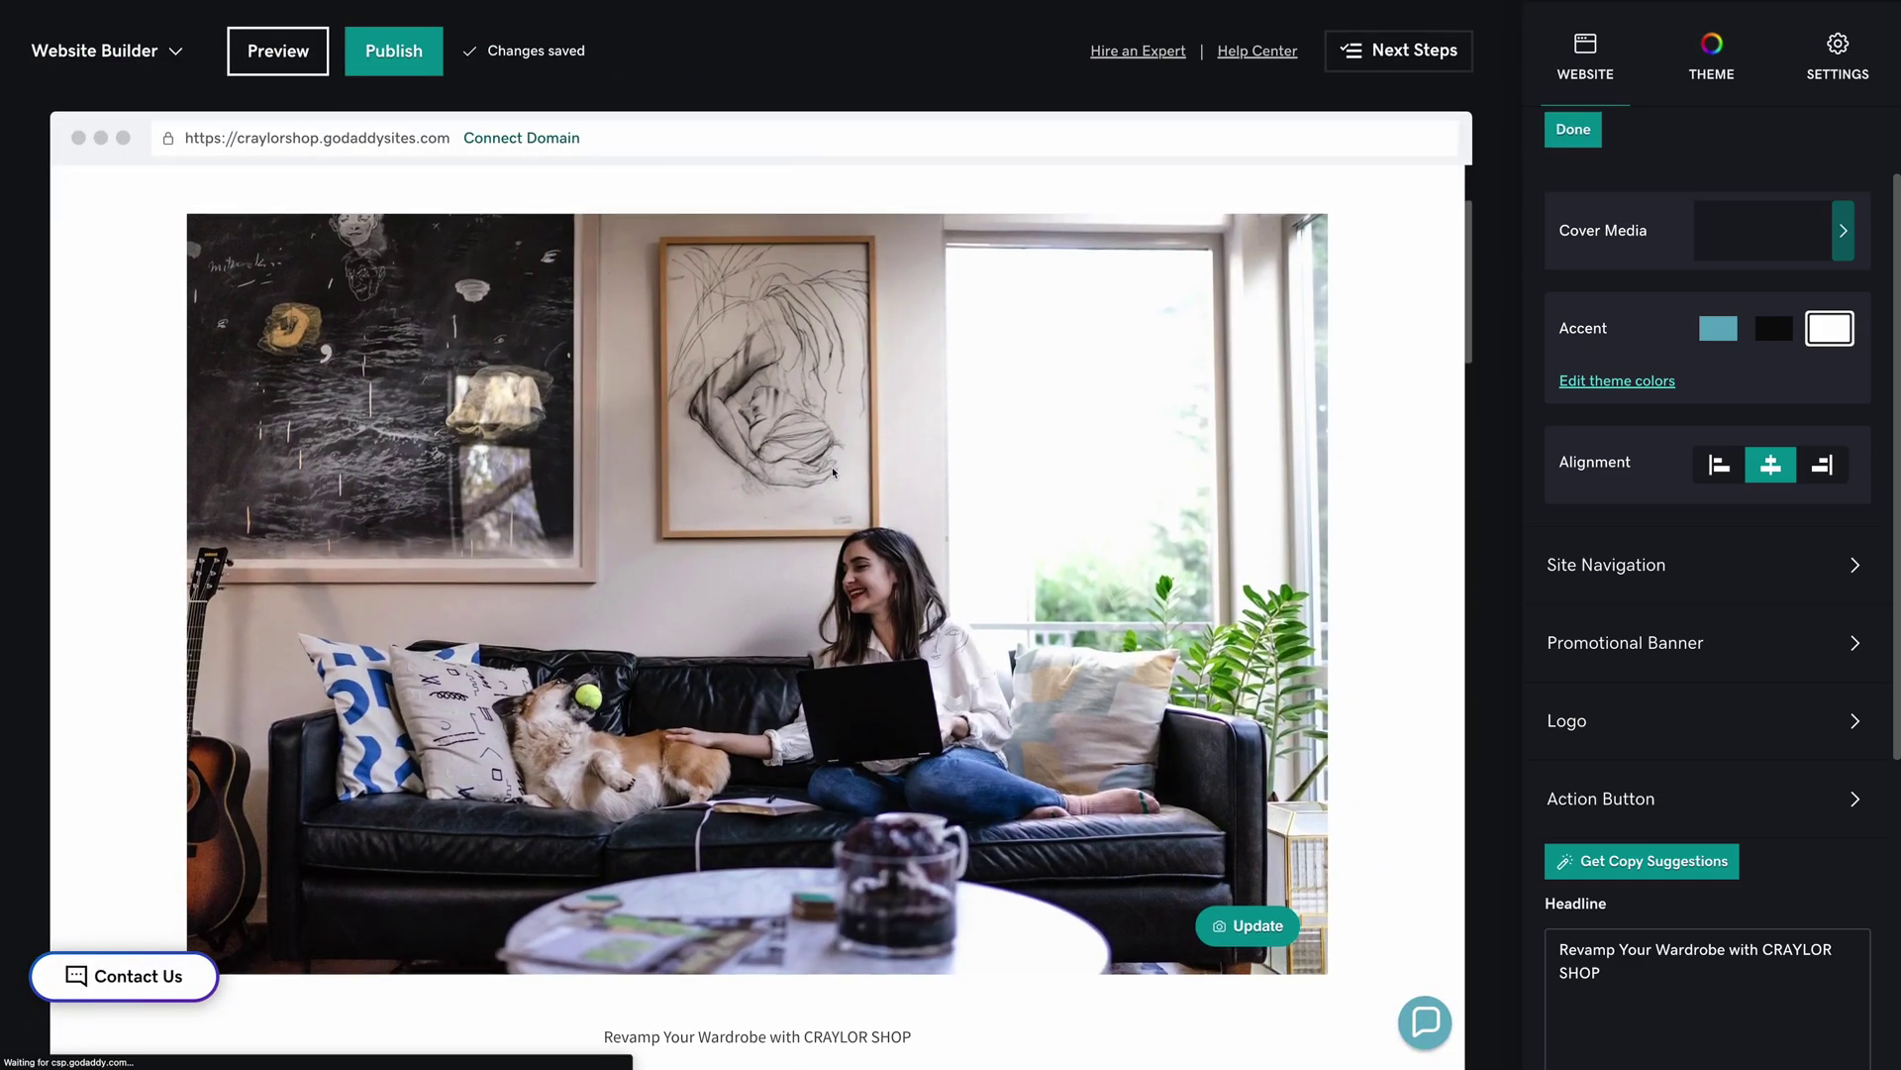
pyautogui.scroll(-3, 833, 473)
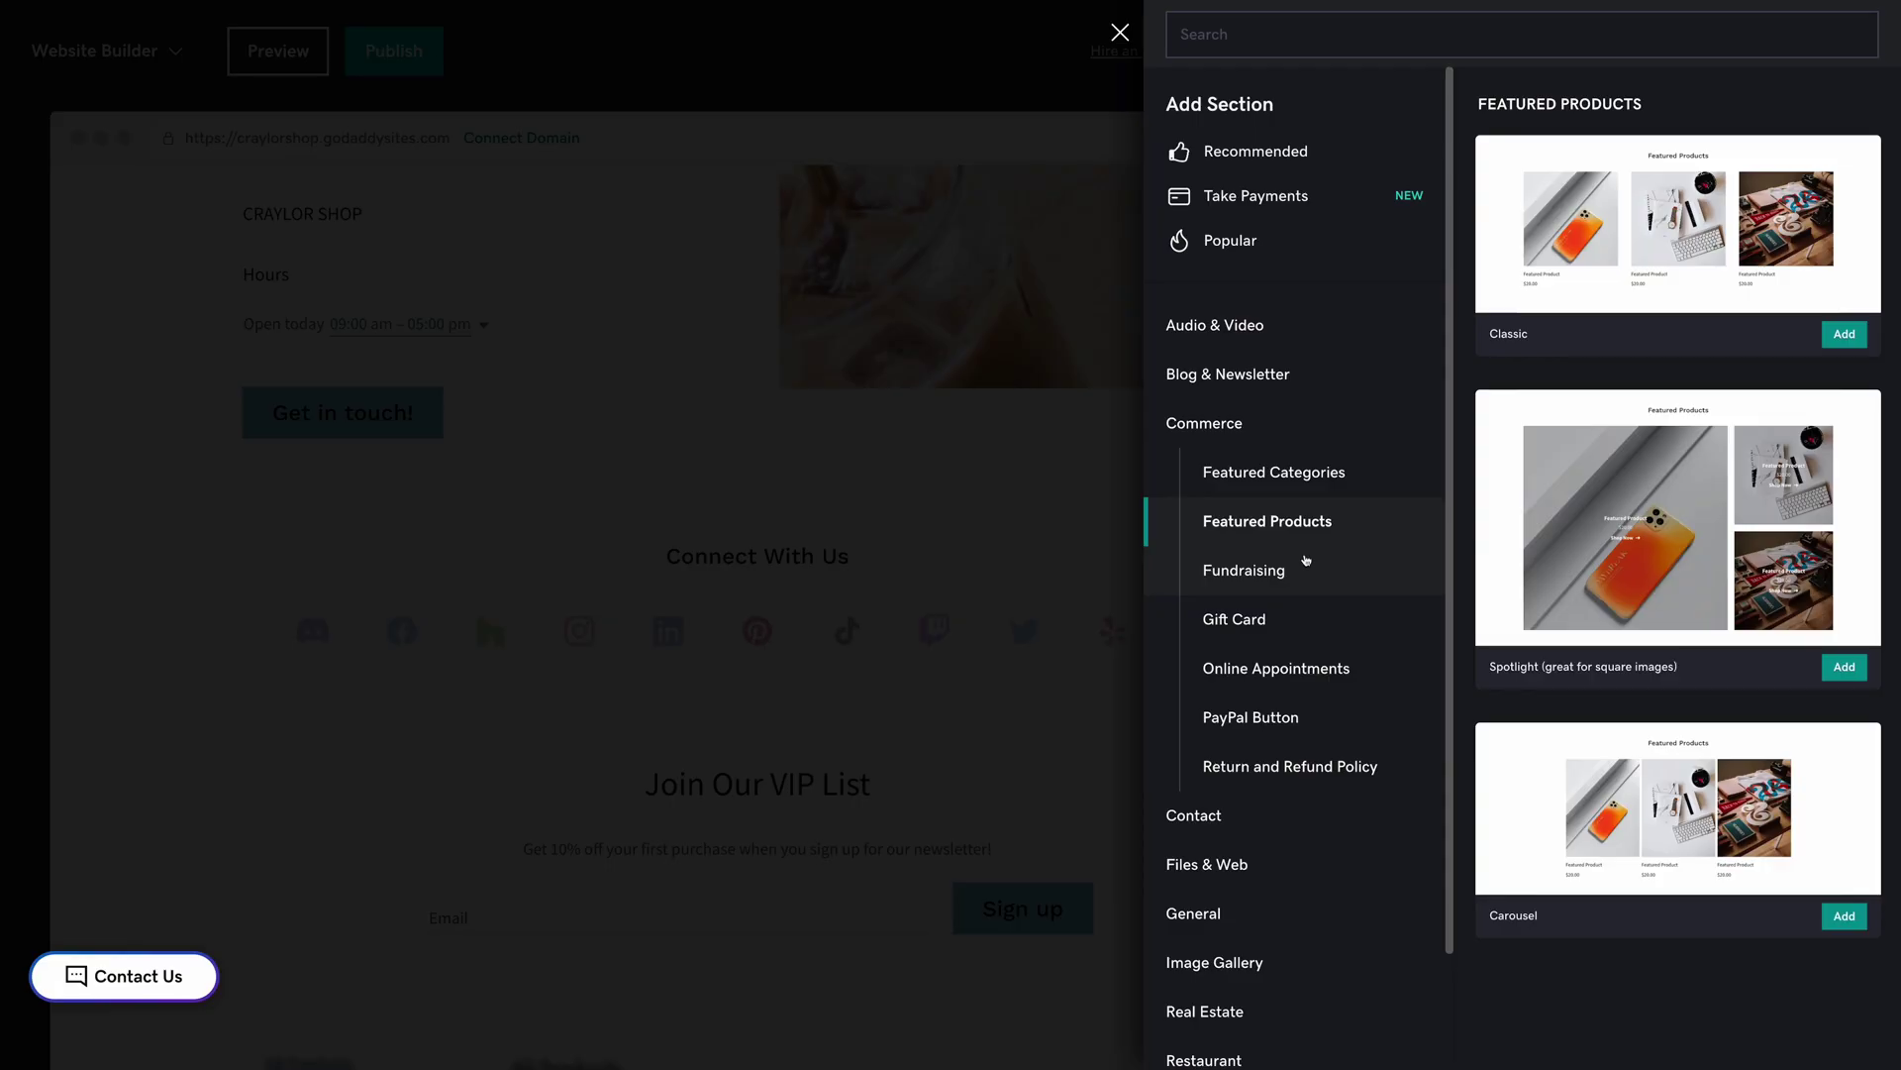
# Step: Preview the Fundraising and Gift Card section designs in the Commerce category
pyautogui.click(1305, 555)
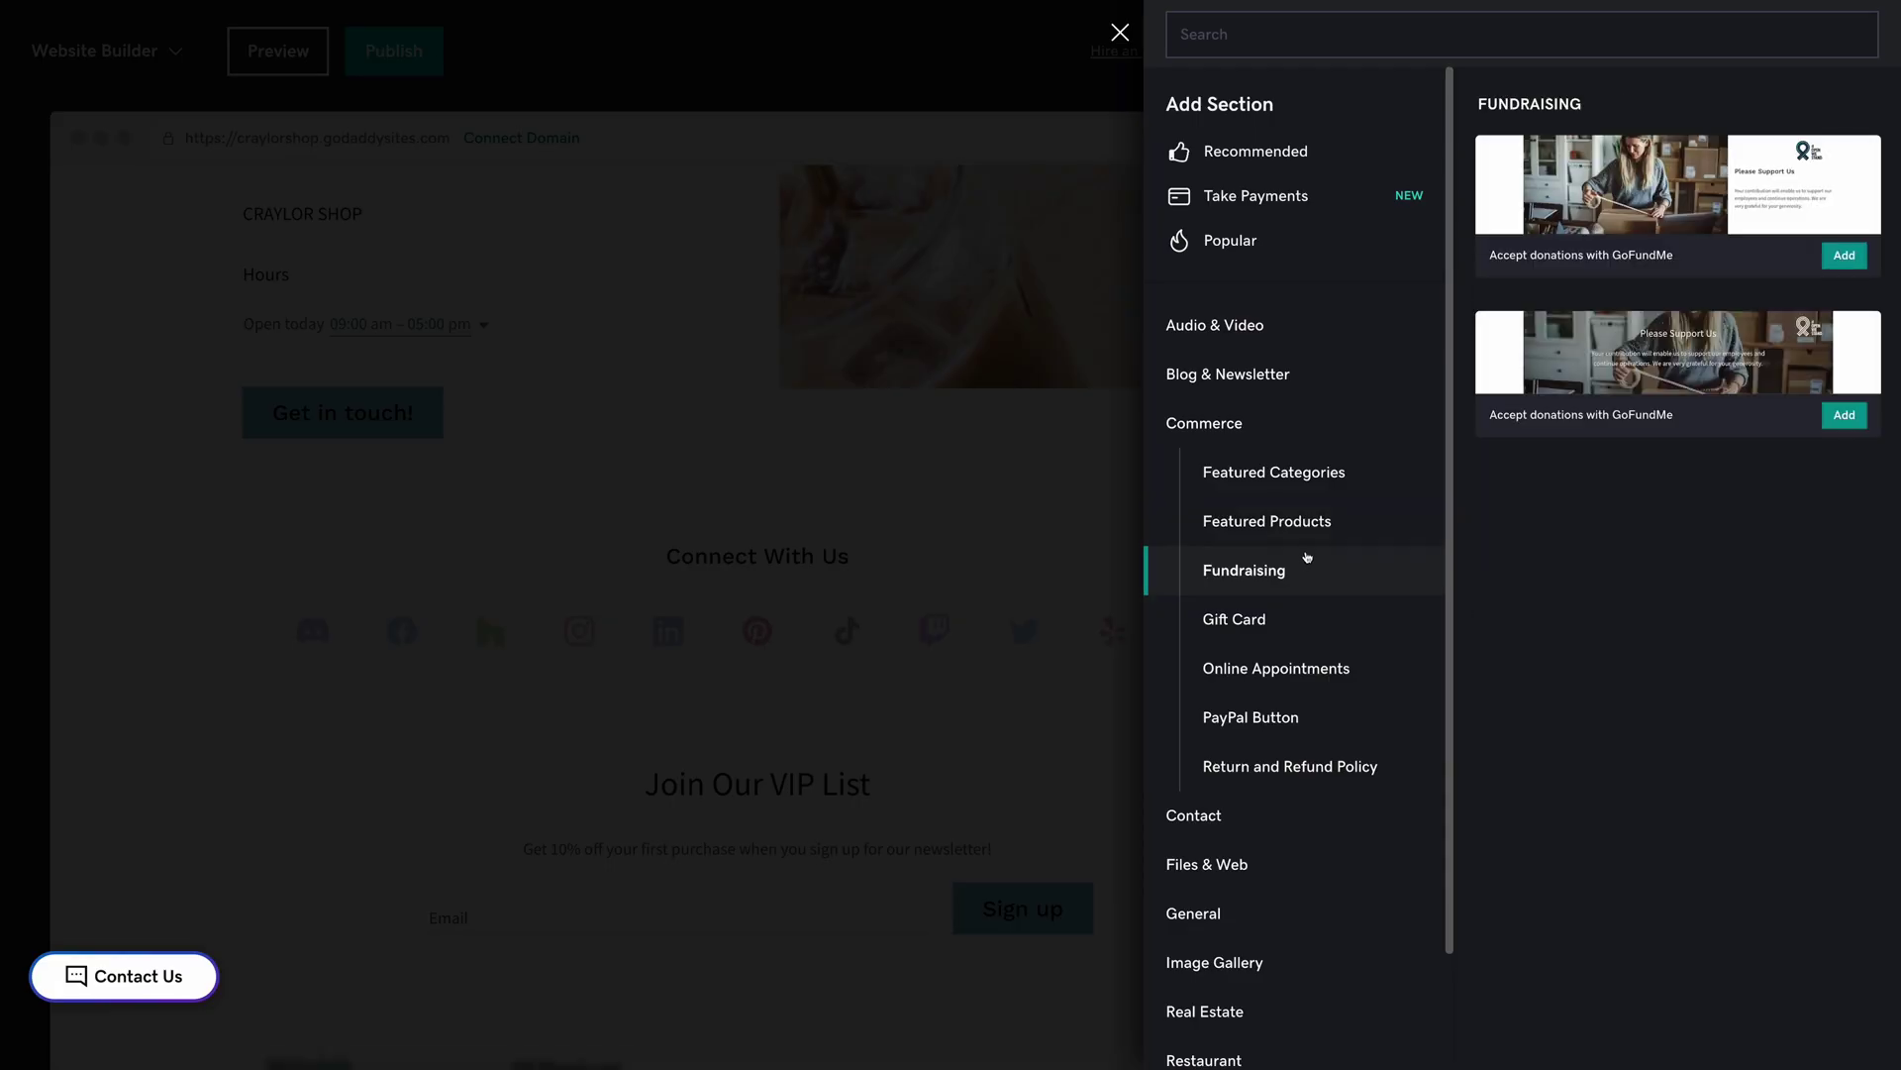
pyautogui.click(1289, 623)
pyautogui.scroll(-1, 1287, 622)
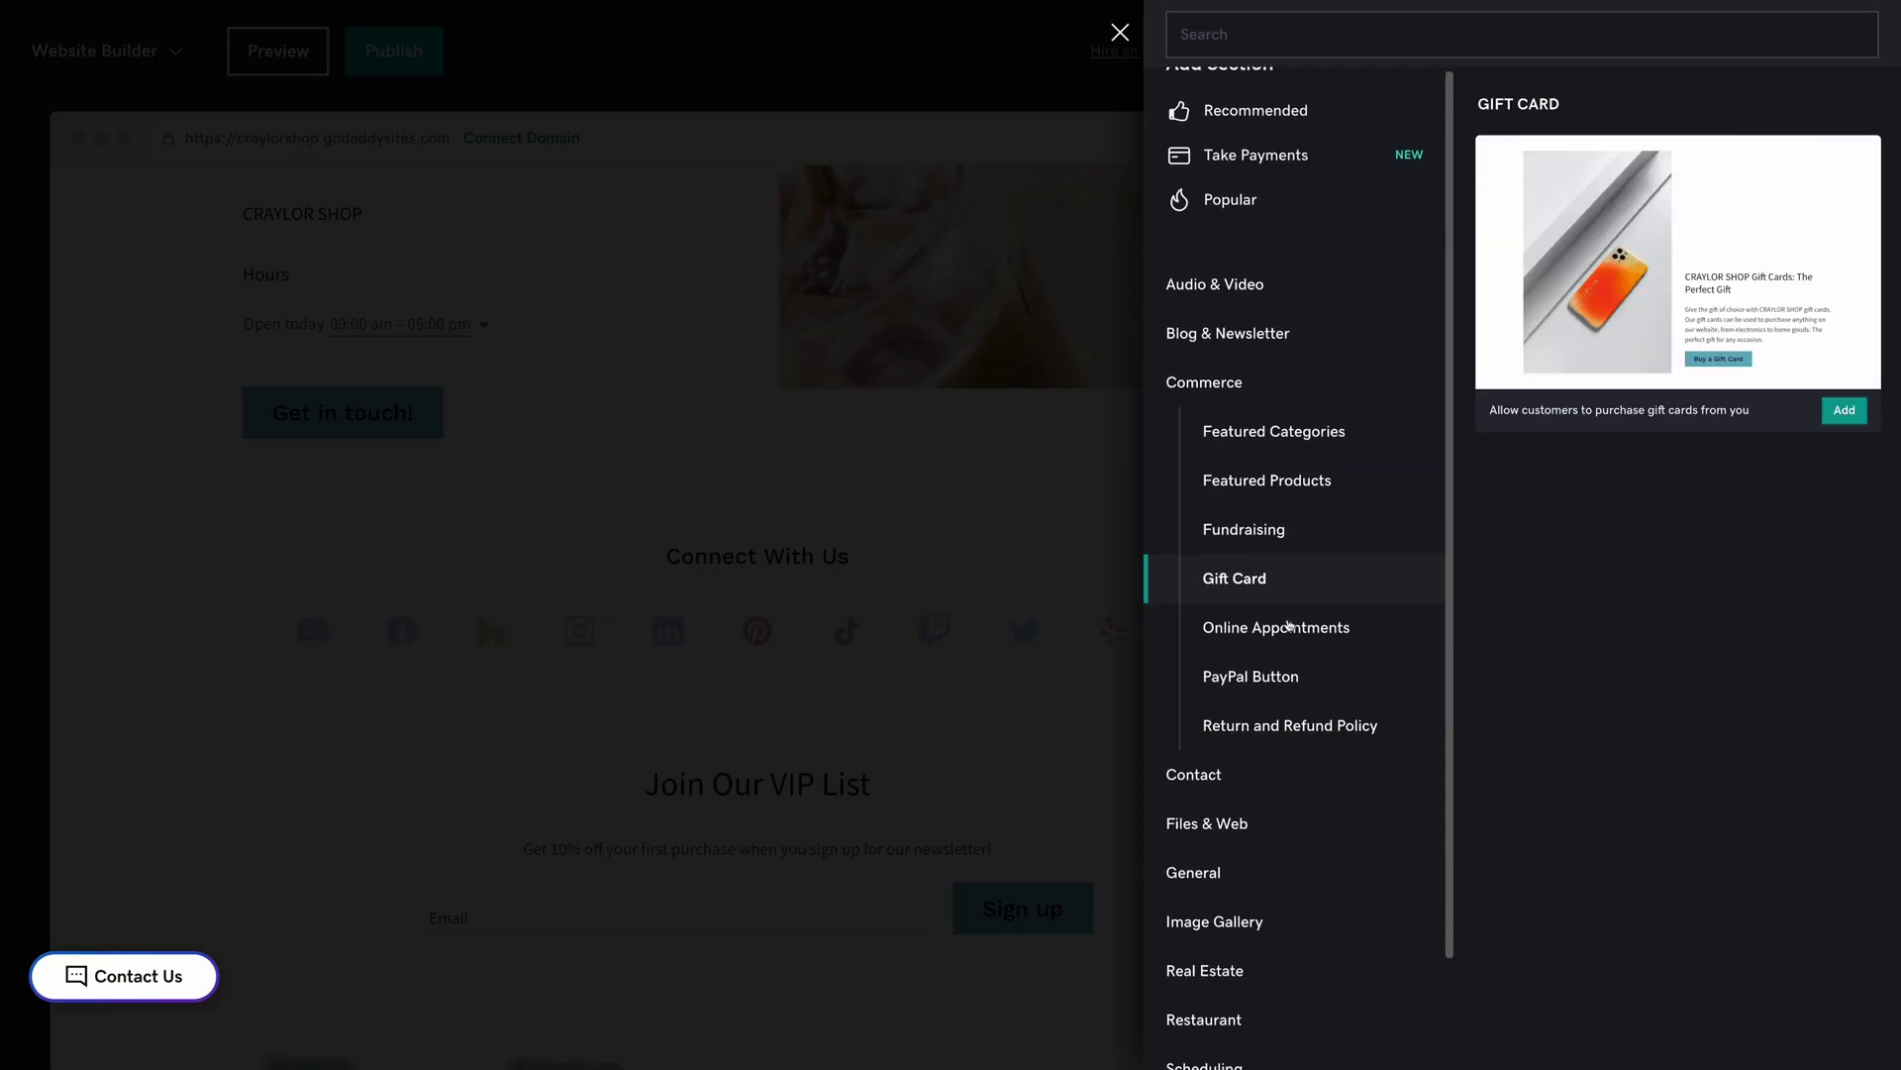
pyautogui.scroll(-2, 1278, 647)
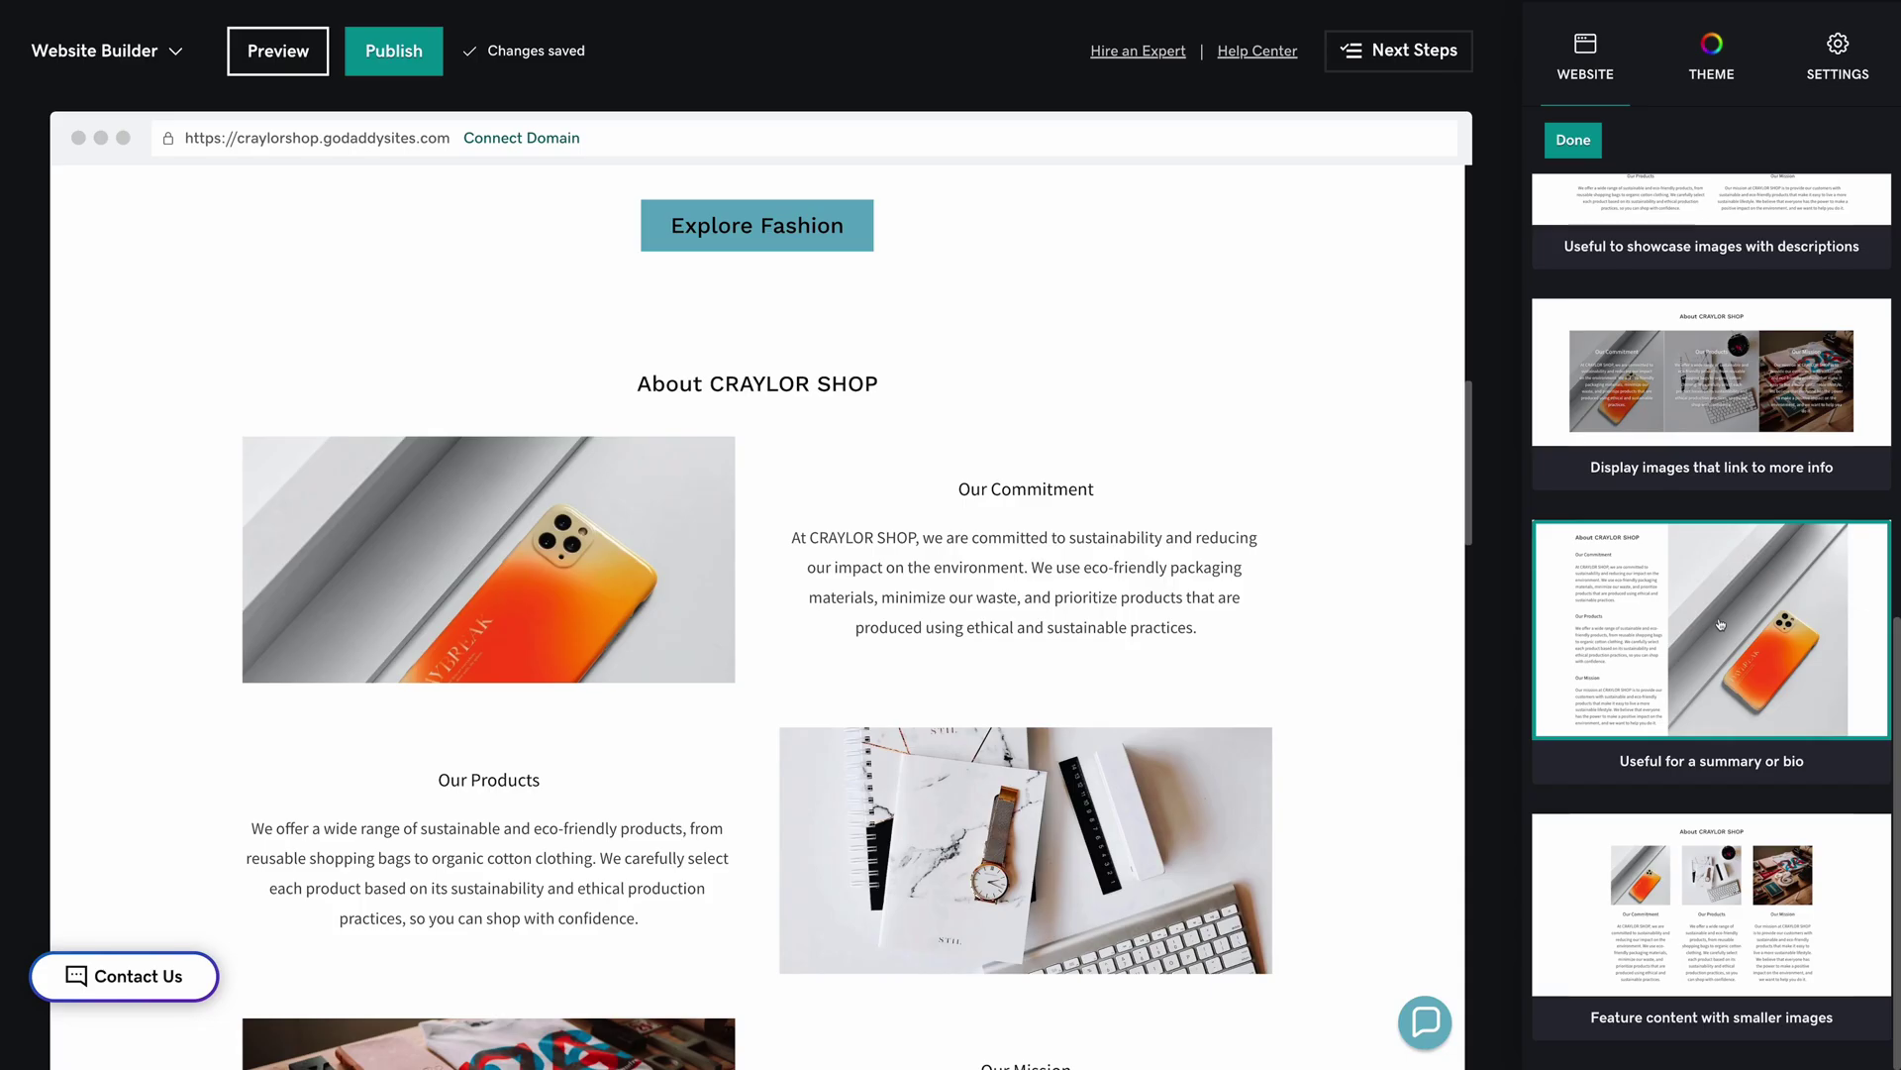
pyautogui.scroll(-5, 1114, 623)
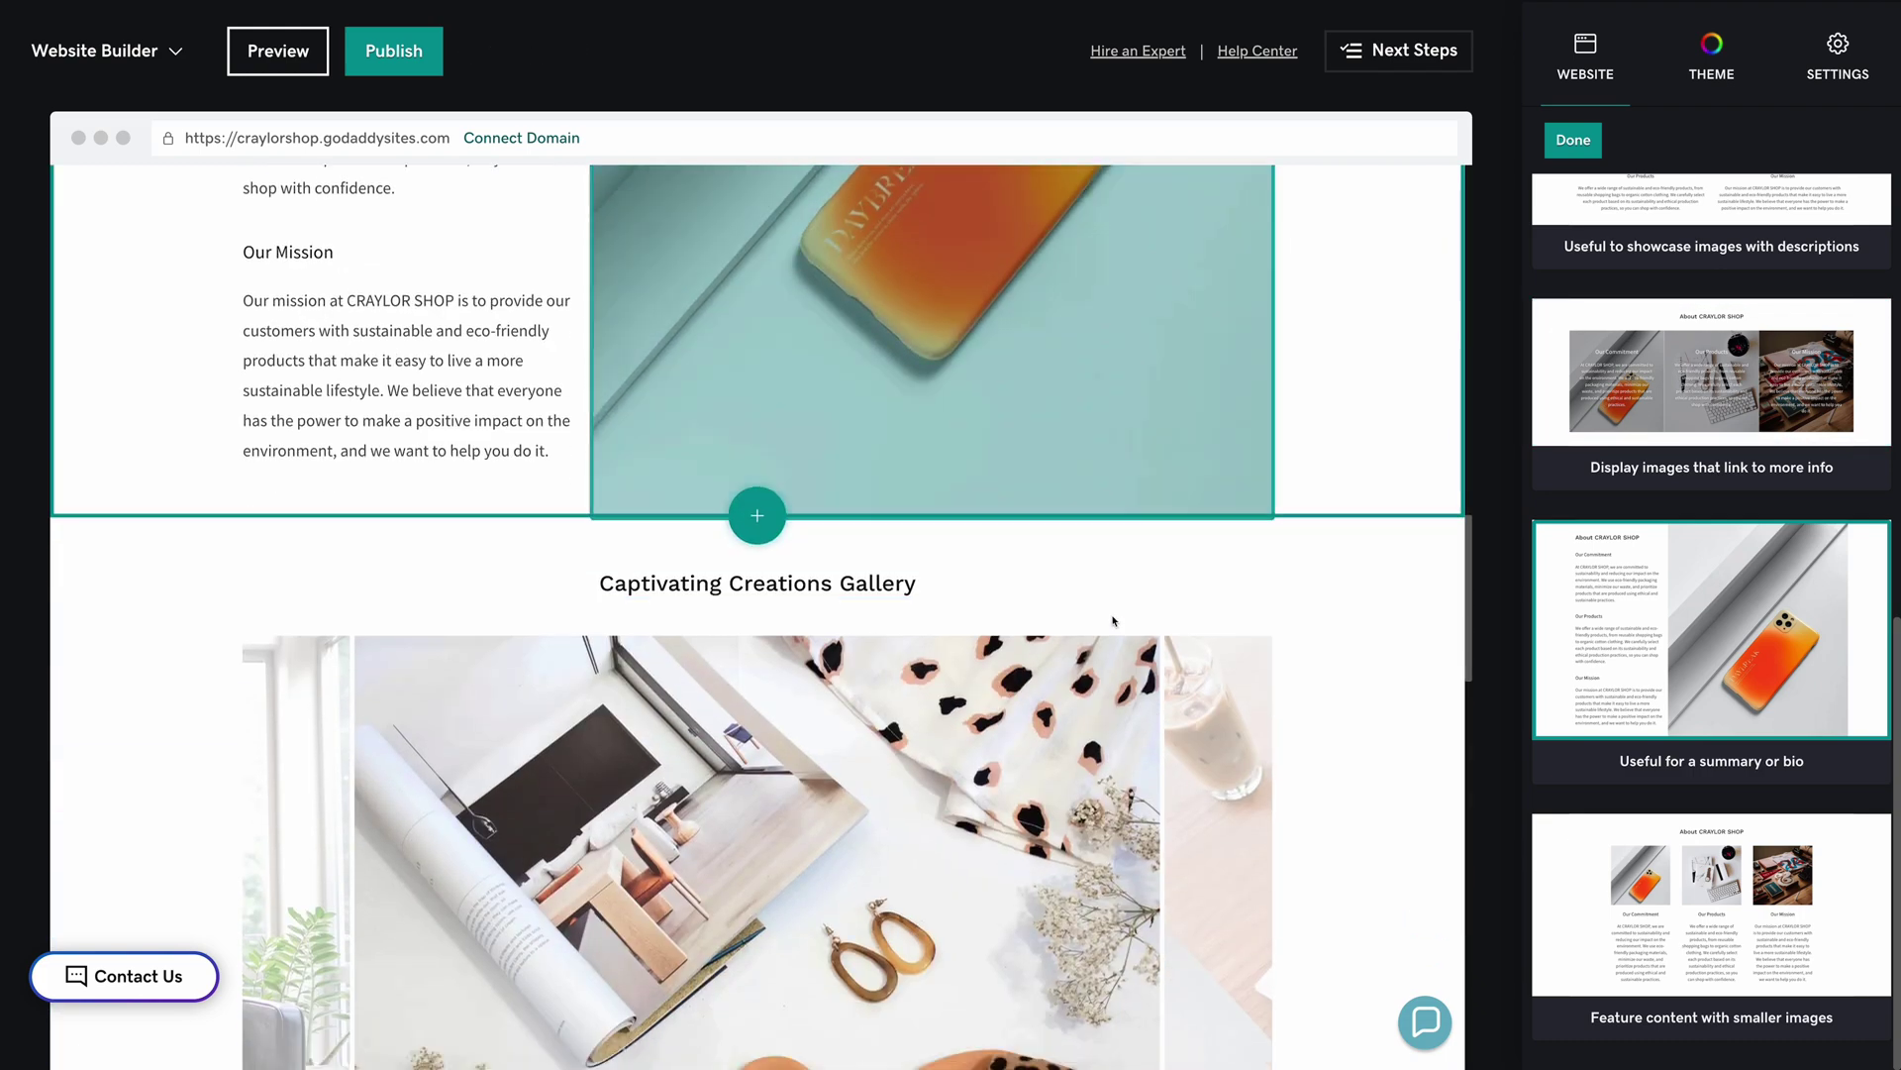
pyautogui.scroll(-3, 1112, 623)
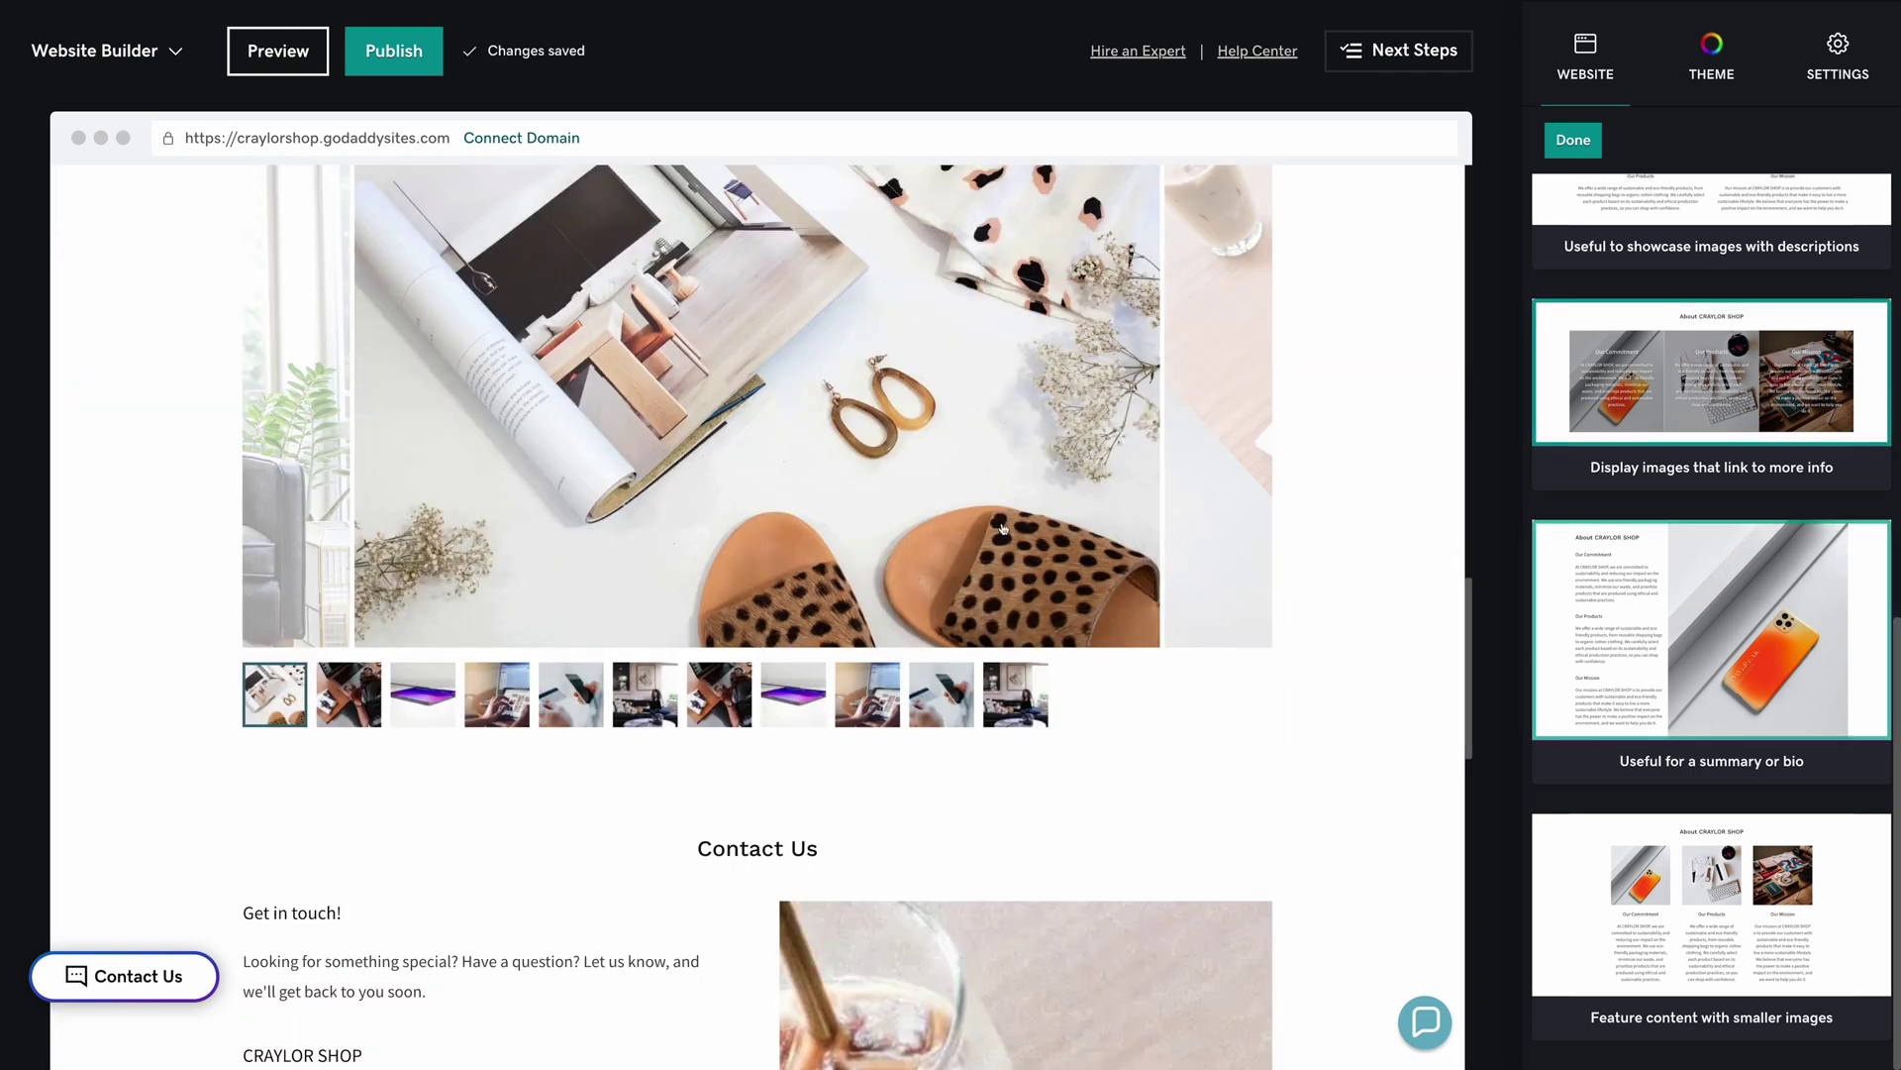
pyautogui.scroll(3, 1002, 528)
pyautogui.scroll(3, 965, 594)
pyautogui.scroll(3, 921, 713)
pyautogui.scroll(1, 869, 847)
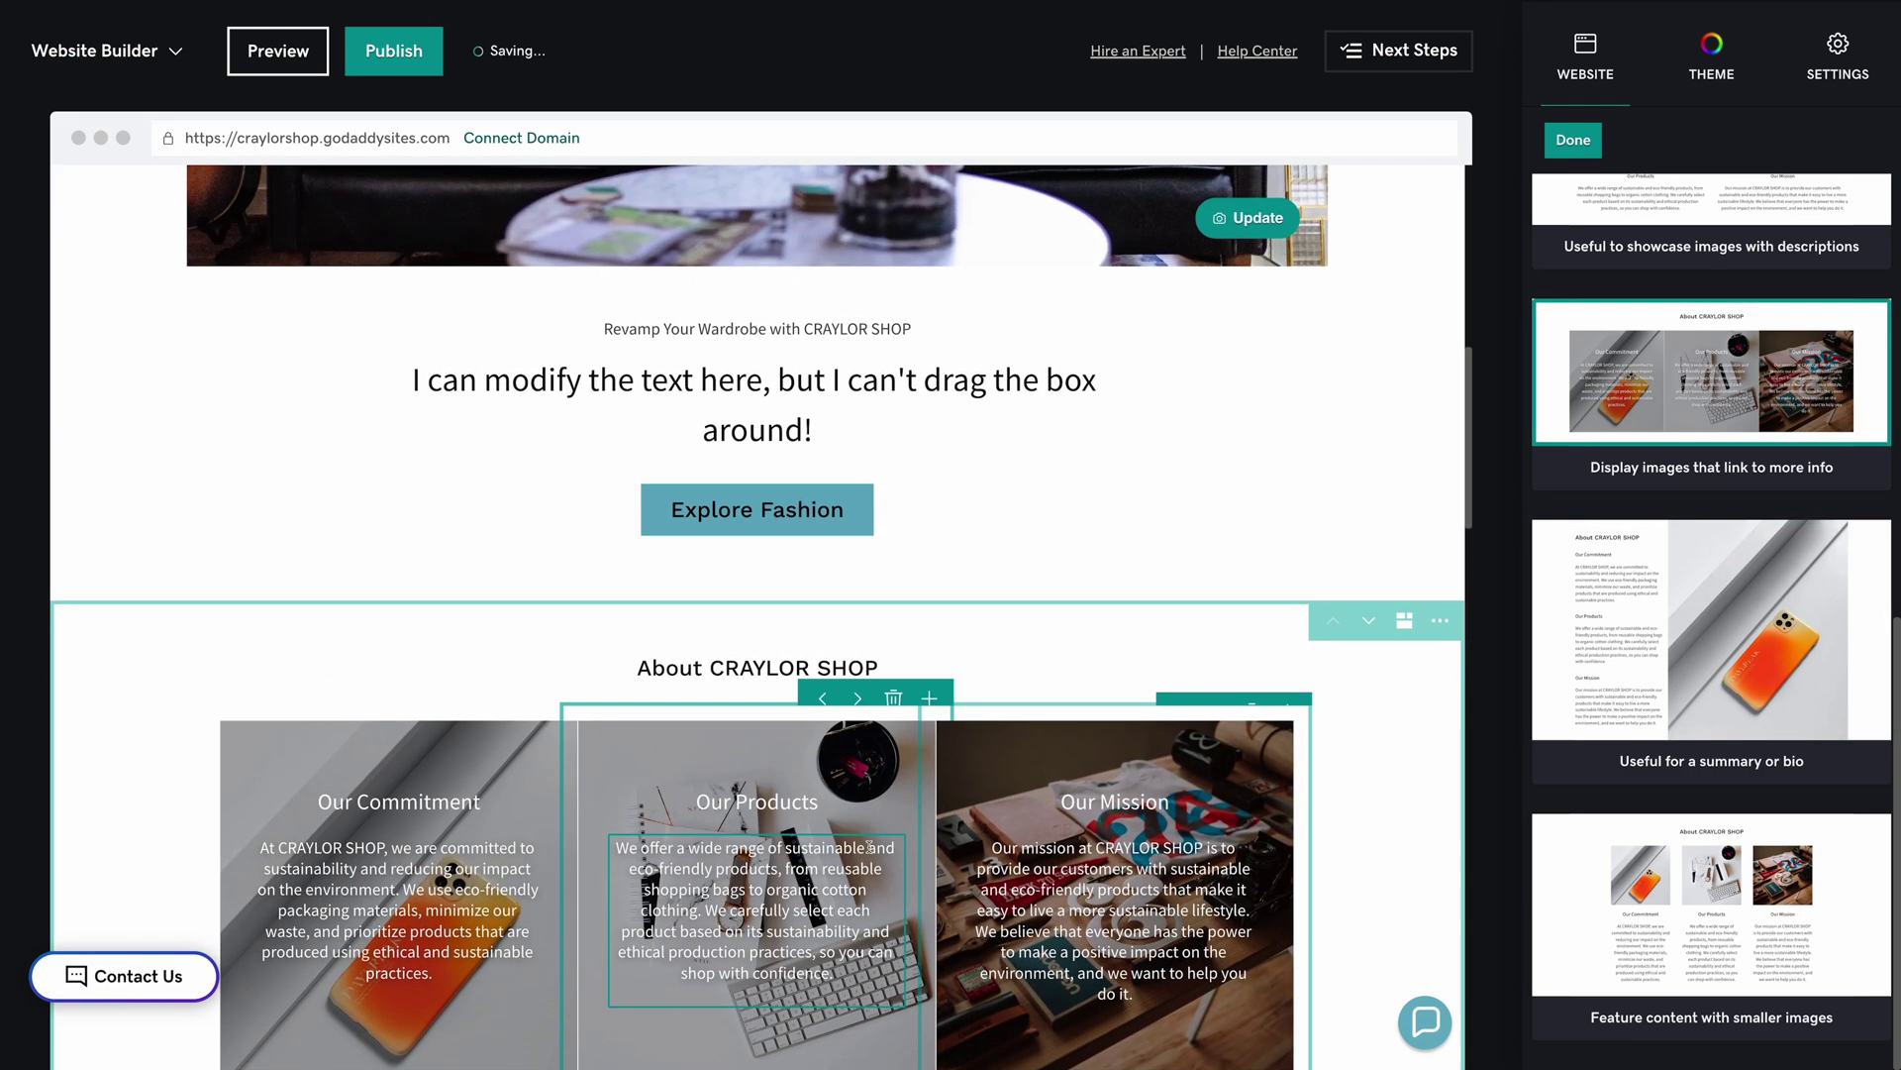
pyautogui.scroll(-1, 868, 845)
pyautogui.scroll(3, 1734, 446)
pyautogui.scroll(2, 1734, 322)
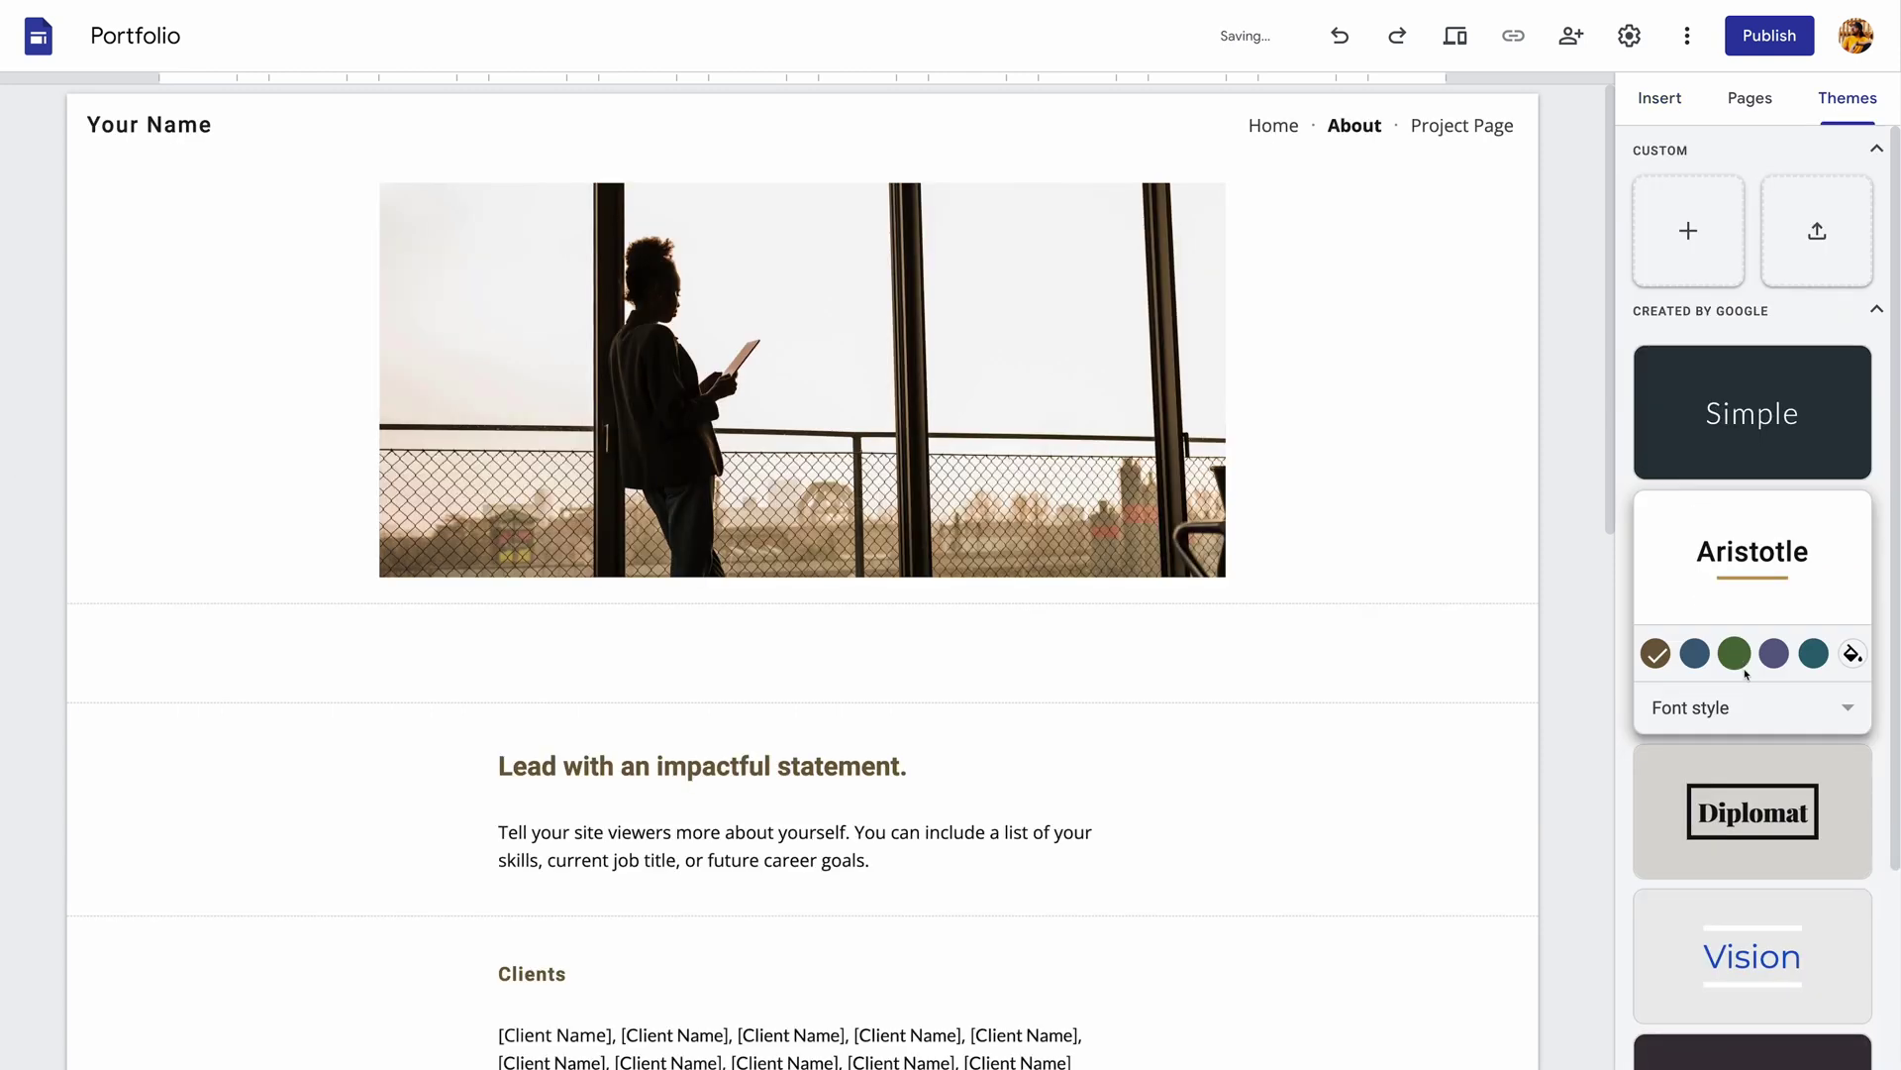
# Step: Apply the Diplomat theme, then start verifying ownership of craylorshop.com
pyautogui.click(1761, 778)
pyautogui.scroll(-1, 1763, 775)
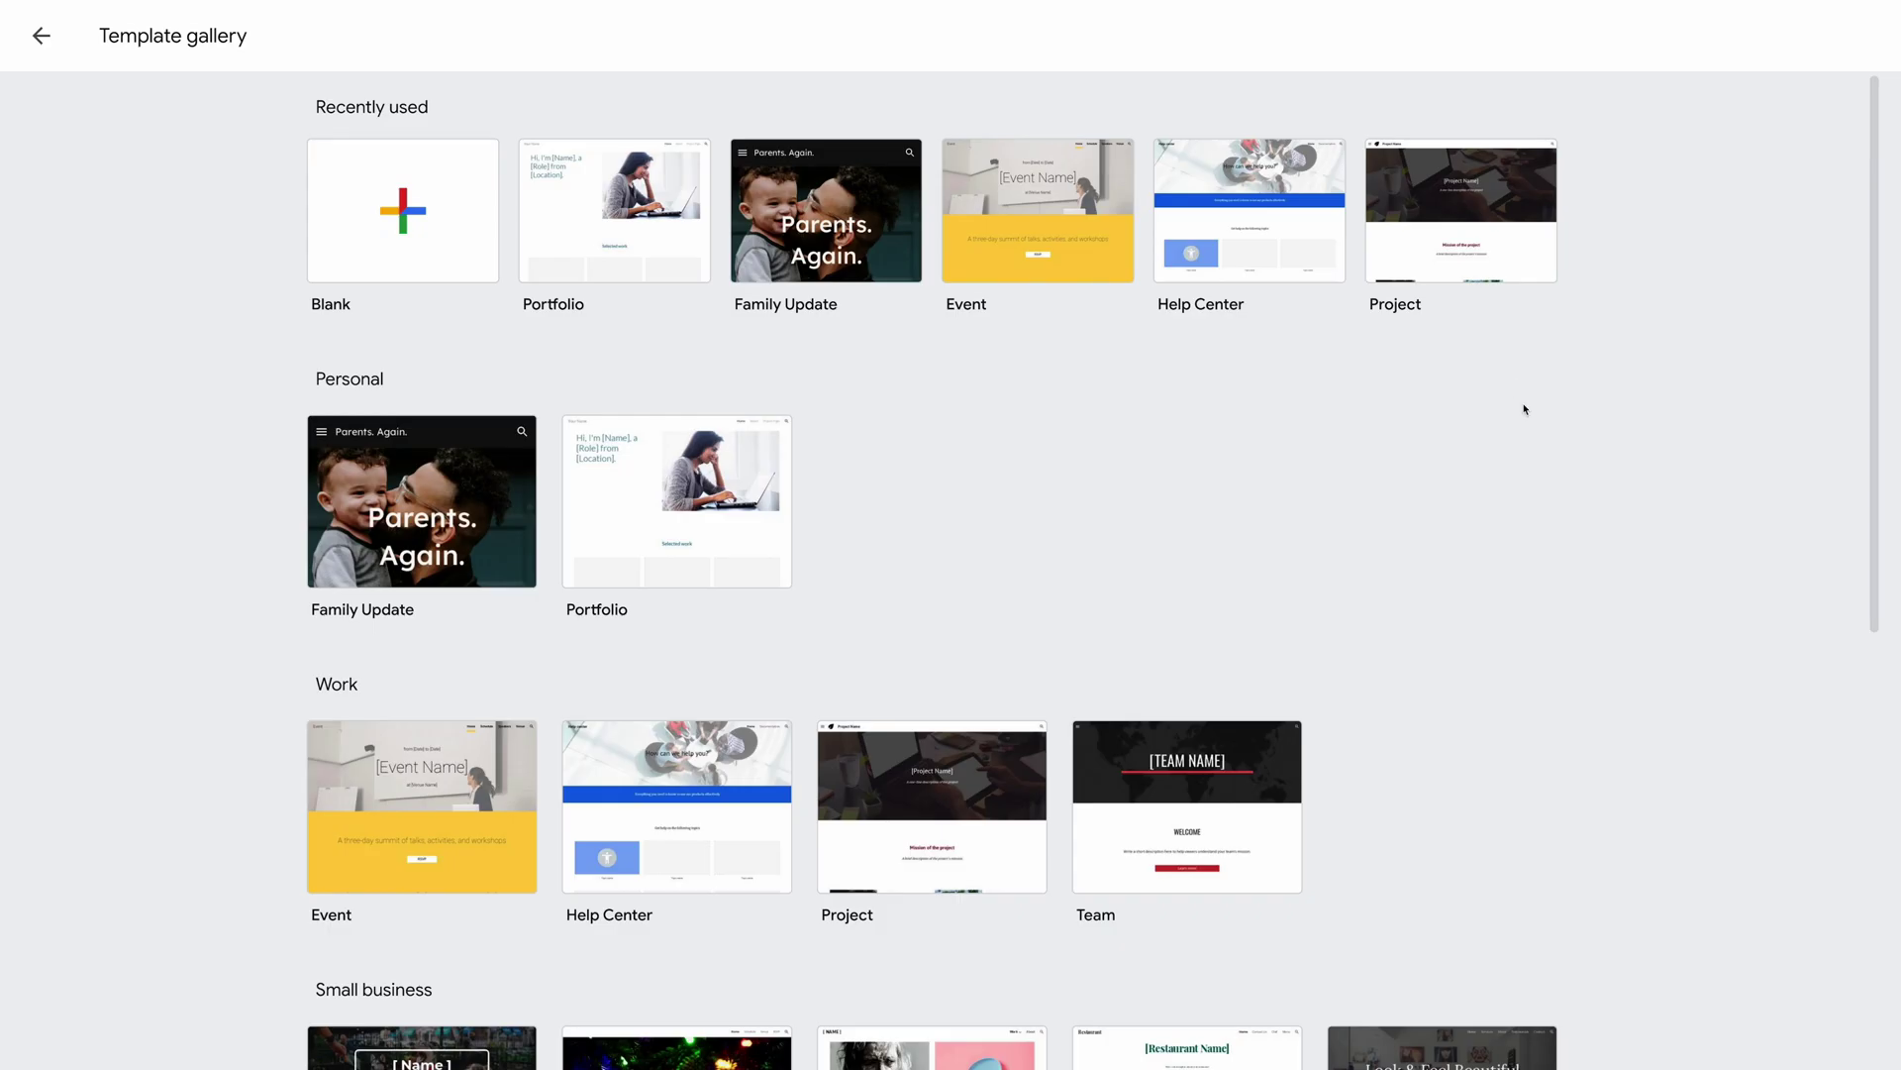
pyautogui.scroll(-2, 1526, 404)
pyautogui.scroll(-1, 1520, 396)
pyautogui.scroll(-3, 1519, 394)
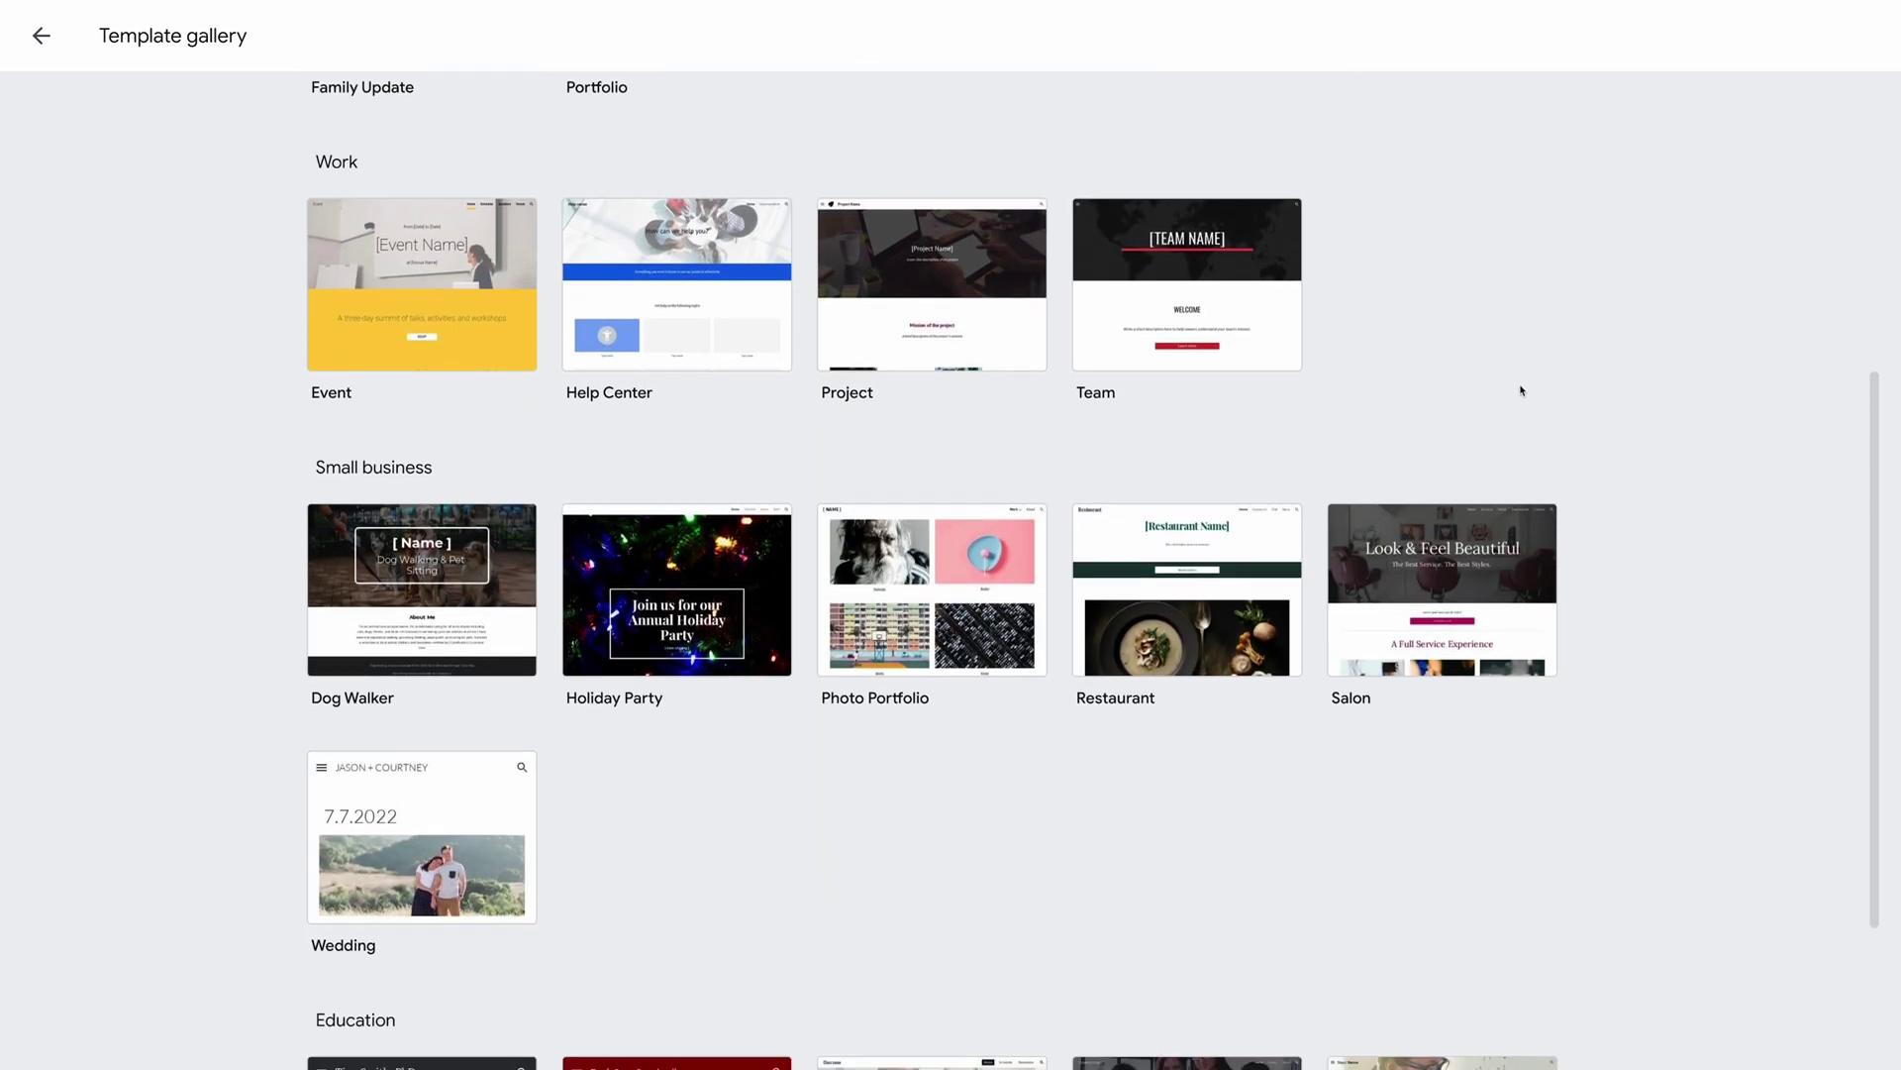
pyautogui.scroll(-2, 1545, 354)
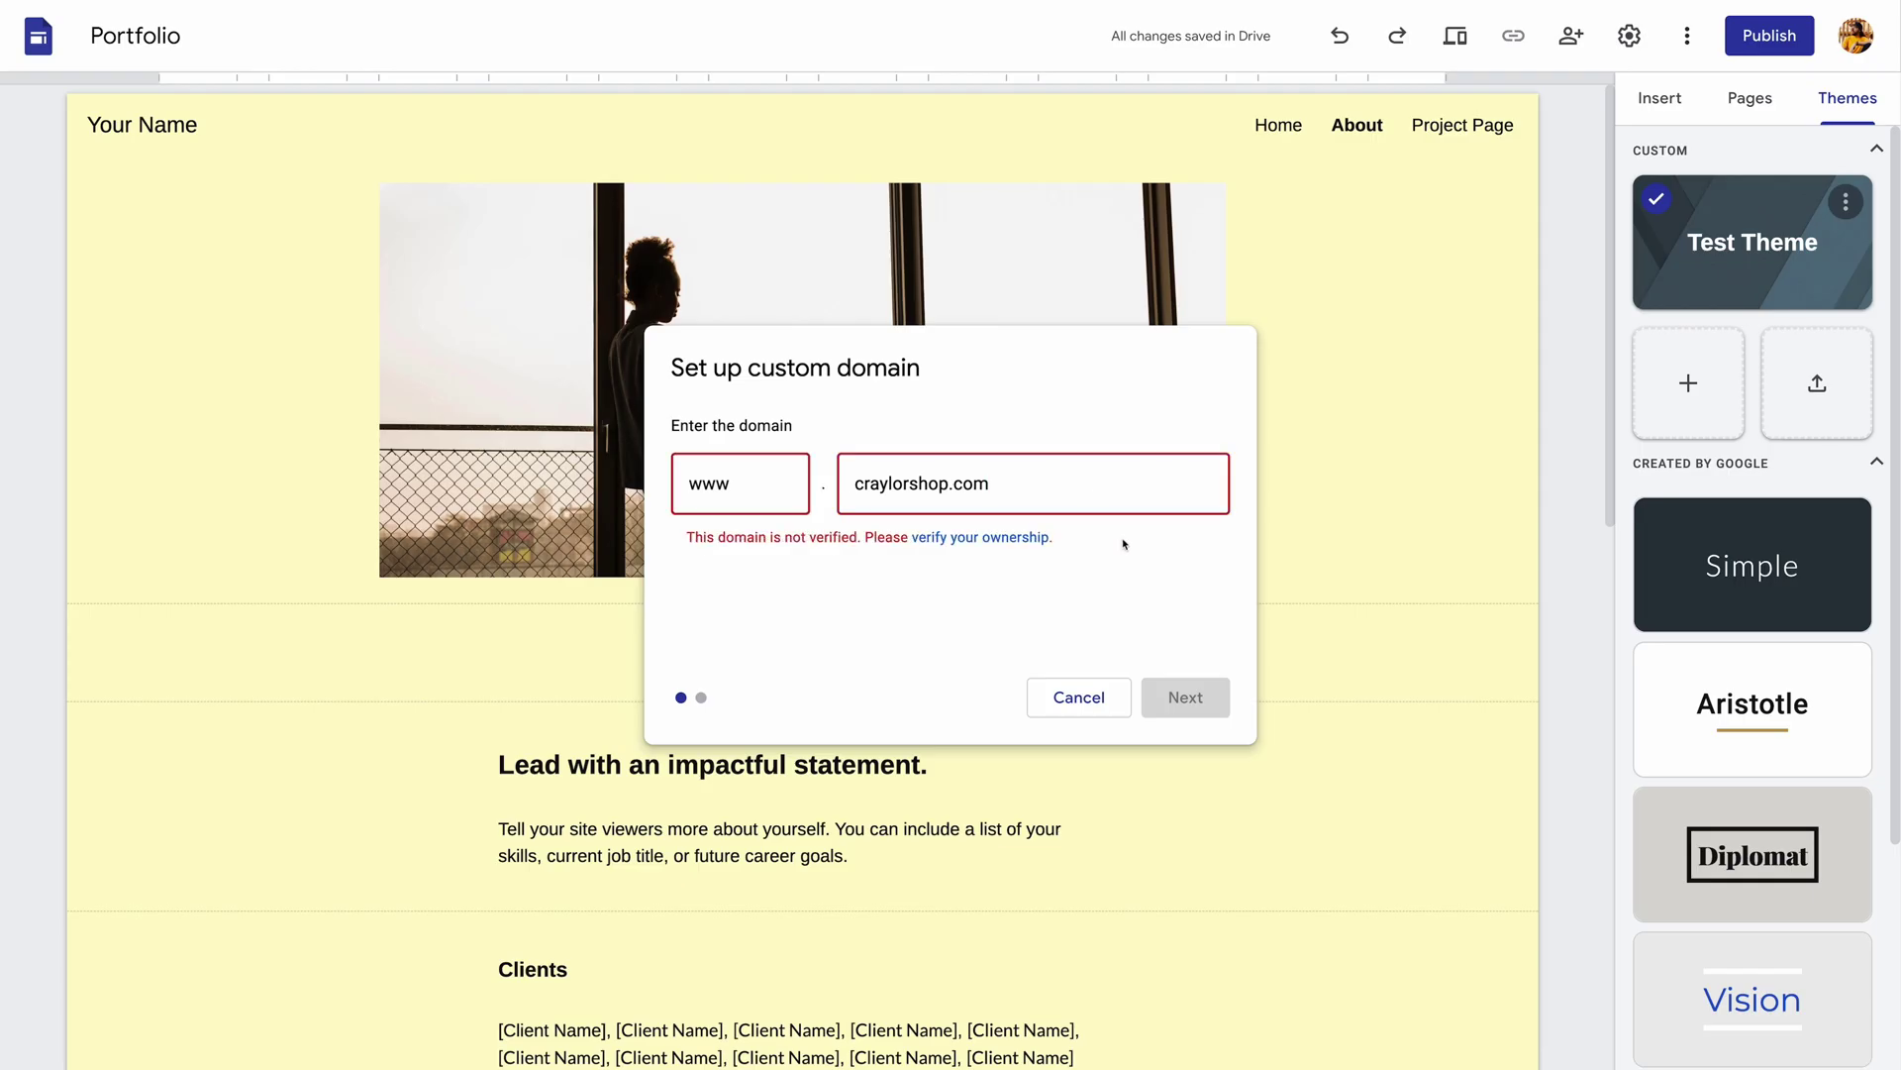
pyautogui.click(1017, 537)
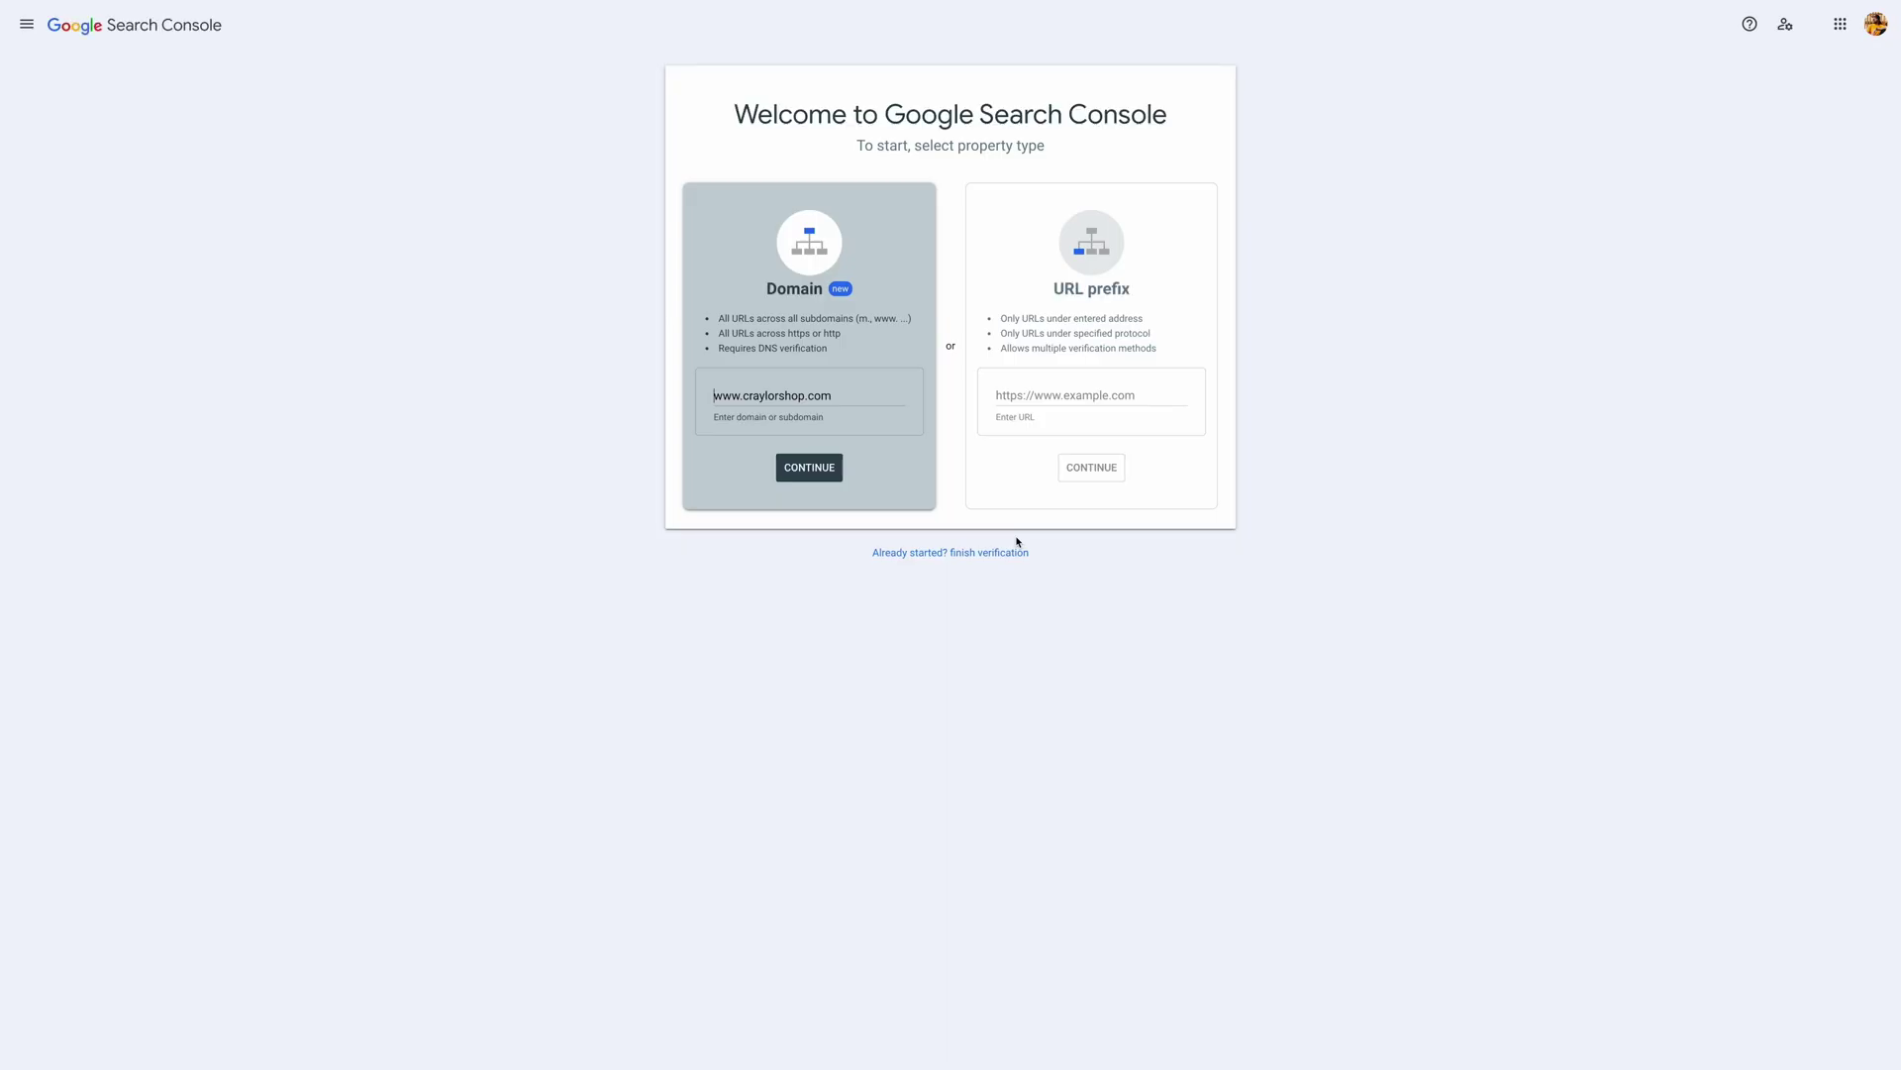
pyautogui.click(832, 473)
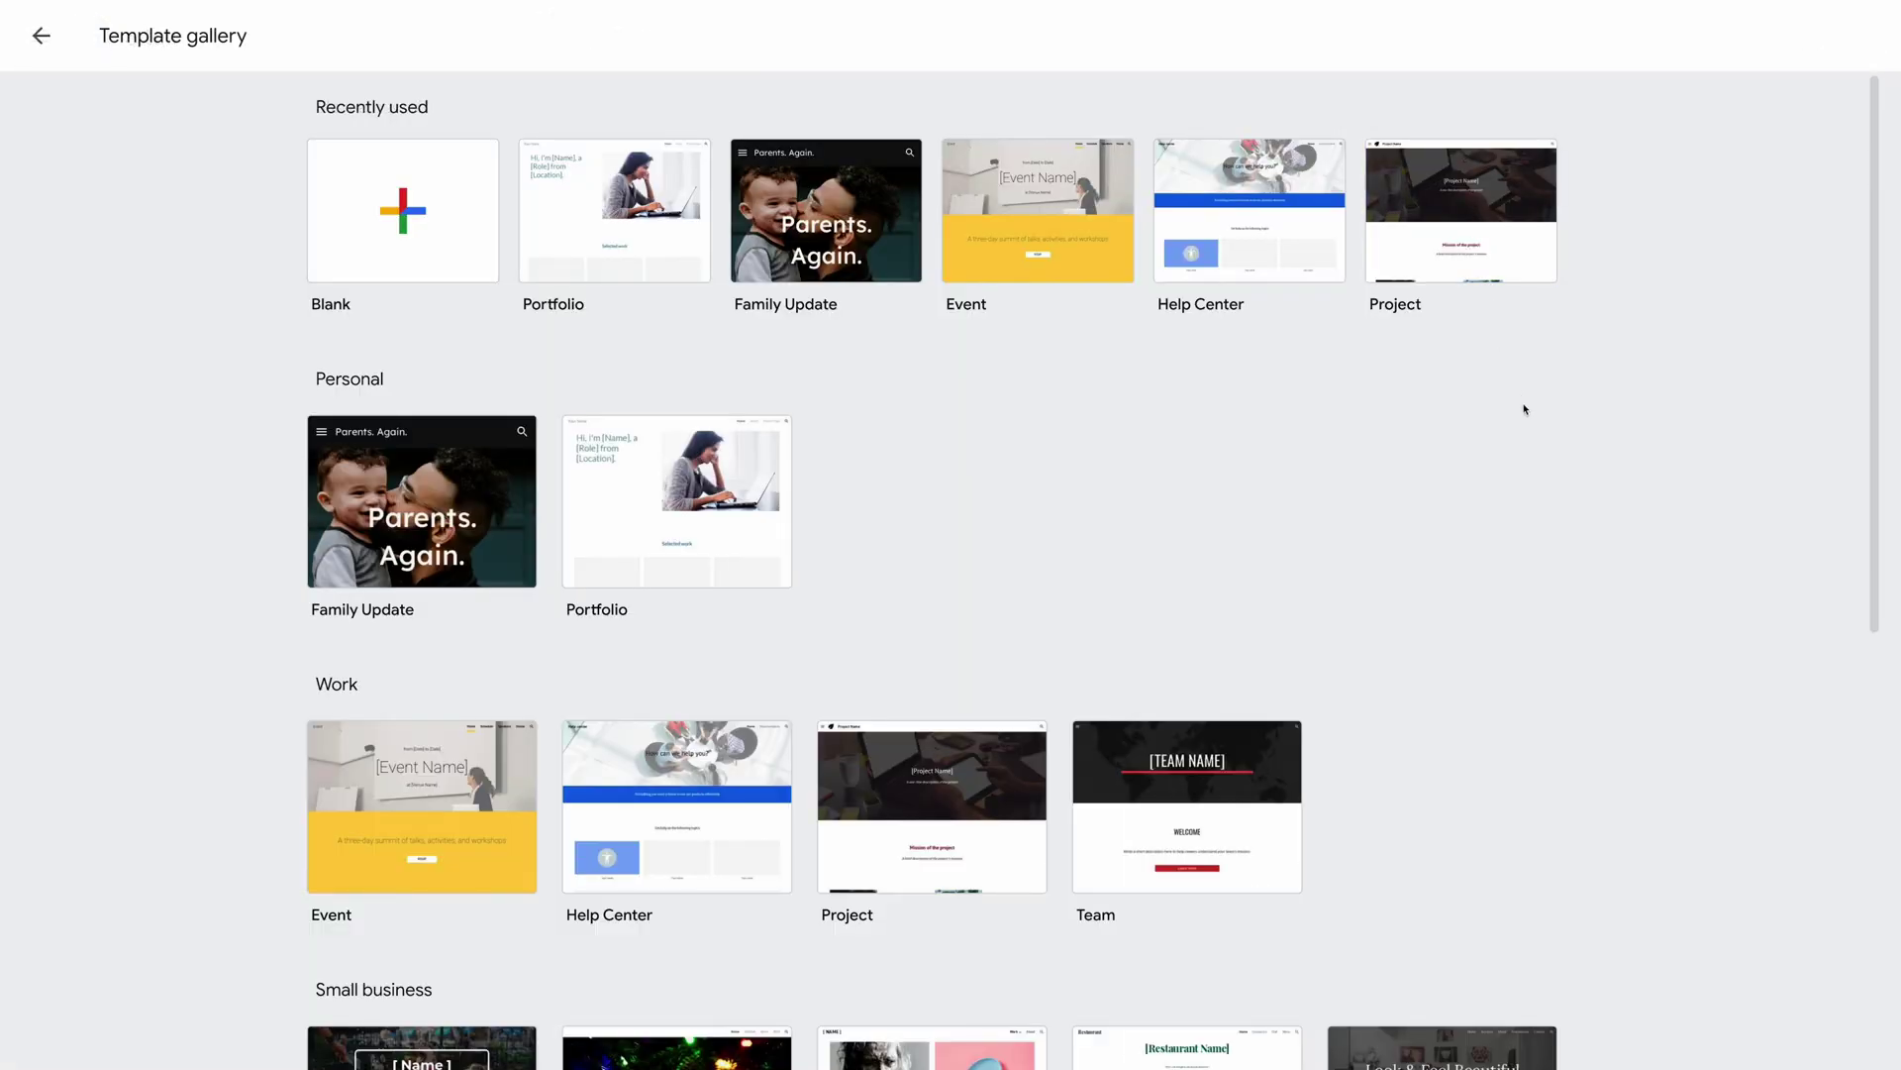
pyautogui.scroll(-1, 1525, 409)
pyautogui.scroll(-1, 1528, 394)
pyautogui.scroll(-2, 1528, 389)
pyautogui.scroll(-1, 1531, 378)
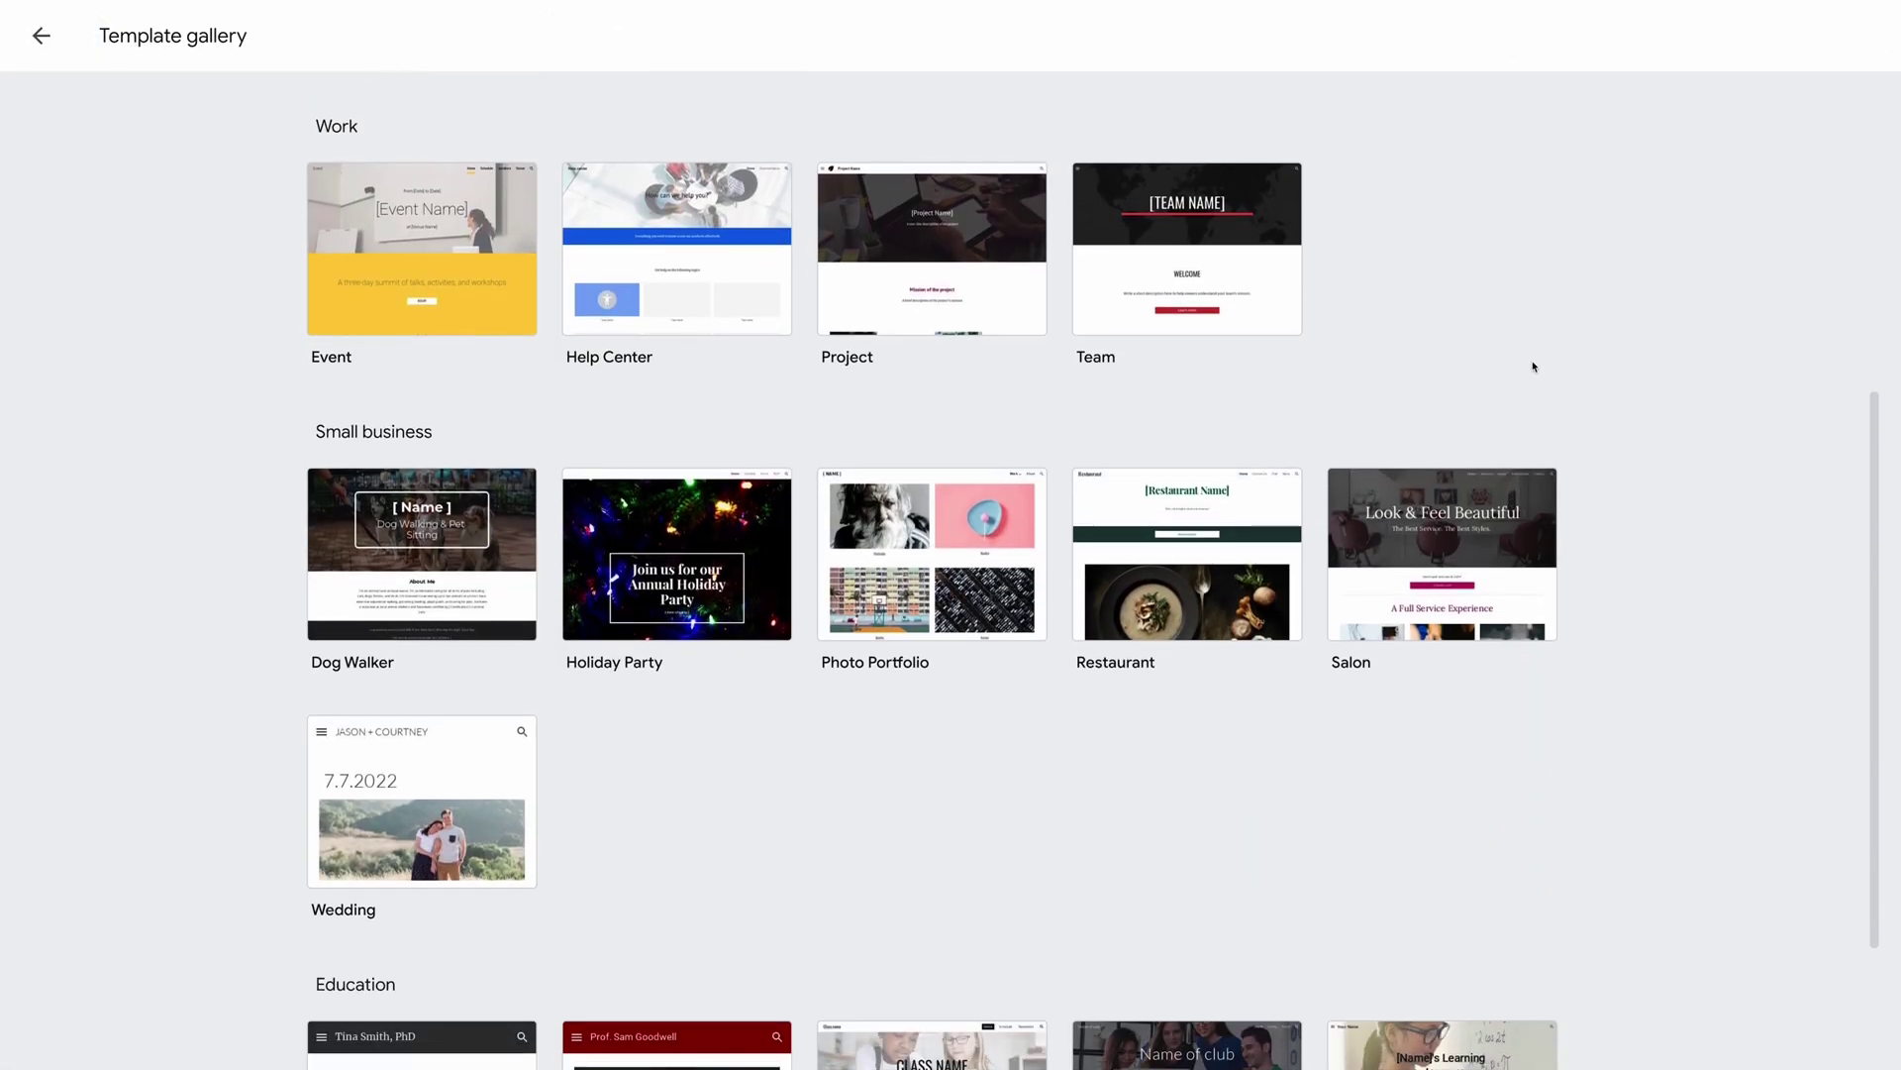
pyautogui.scroll(-1, 1534, 367)
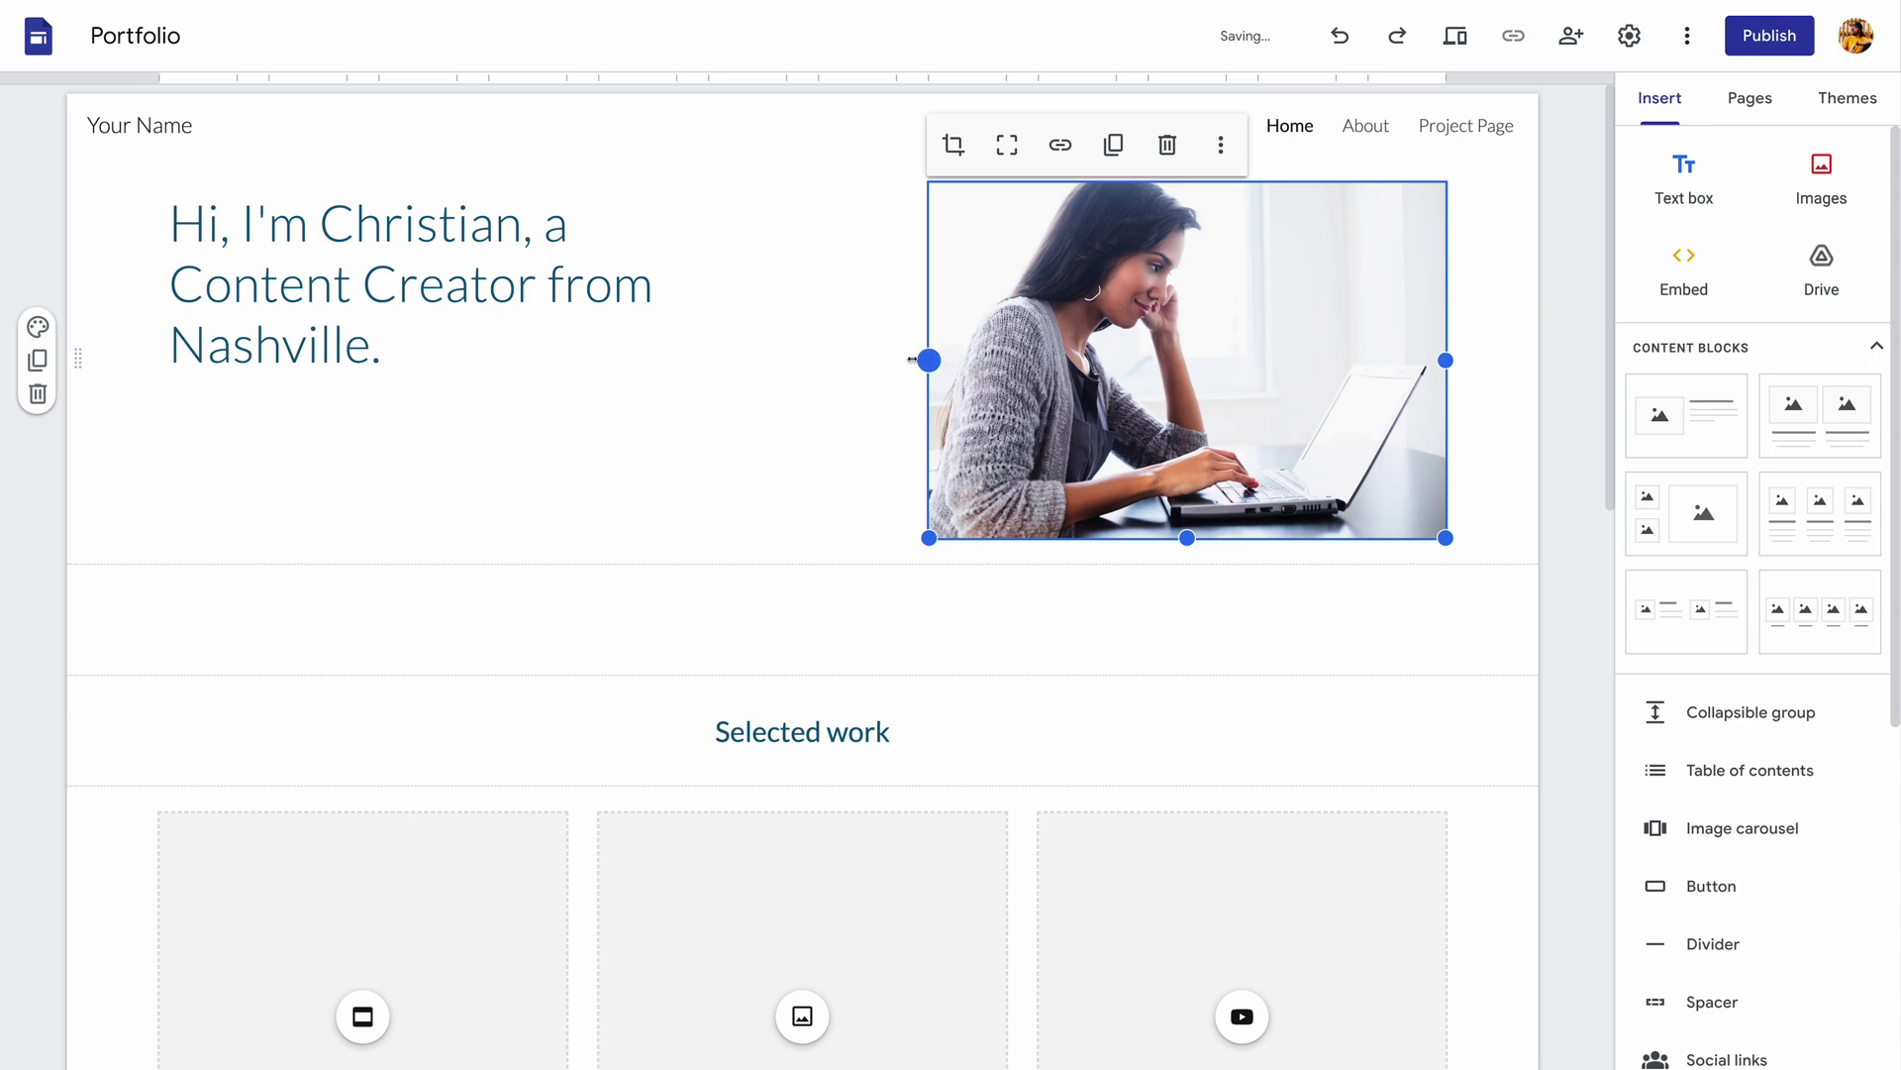
# Step: Widen the image beside the intro headline and drag the Name of project card taller
pyautogui.moveTo(912, 359)
pyautogui.mouseDown()
pyautogui.moveTo(739, 348)
pyautogui.moveTo(819, 359)
pyautogui.mouseUp()
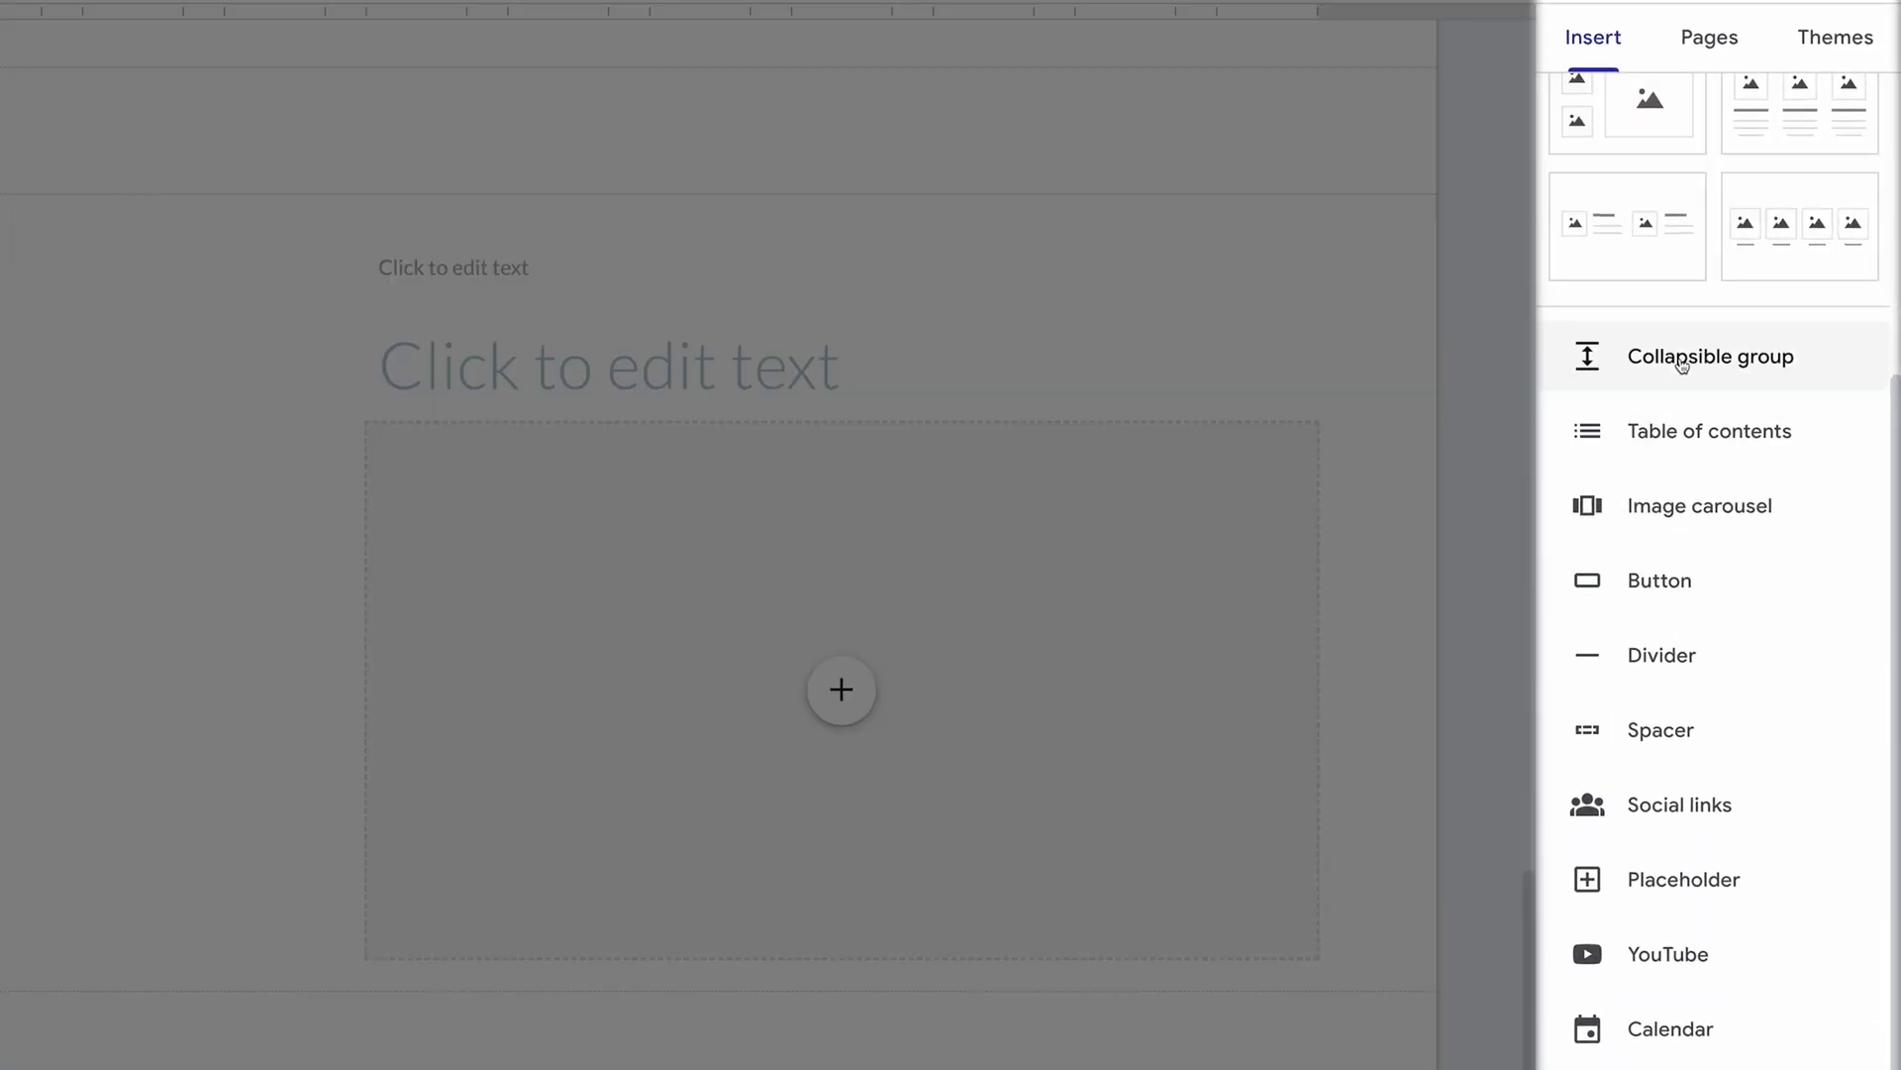
pyautogui.scroll(-1, 1681, 365)
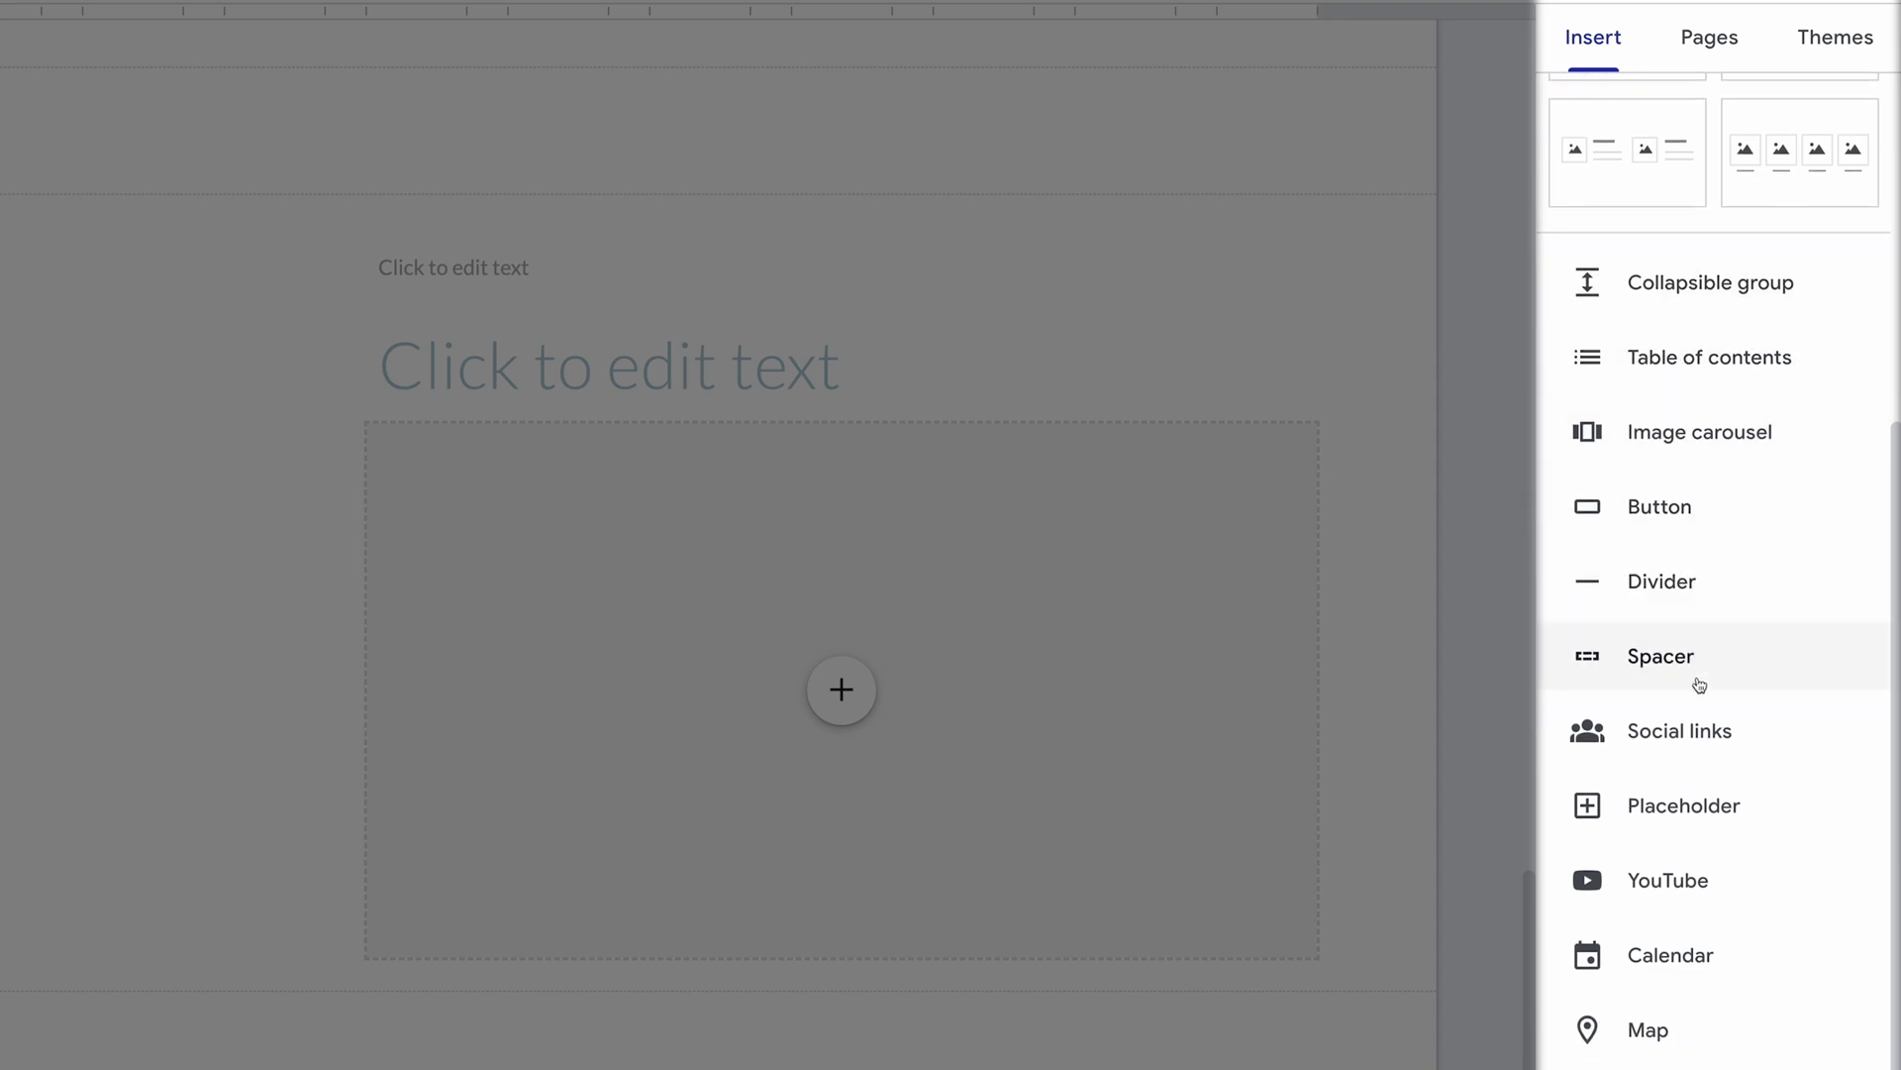
pyautogui.scroll(-2, 1699, 686)
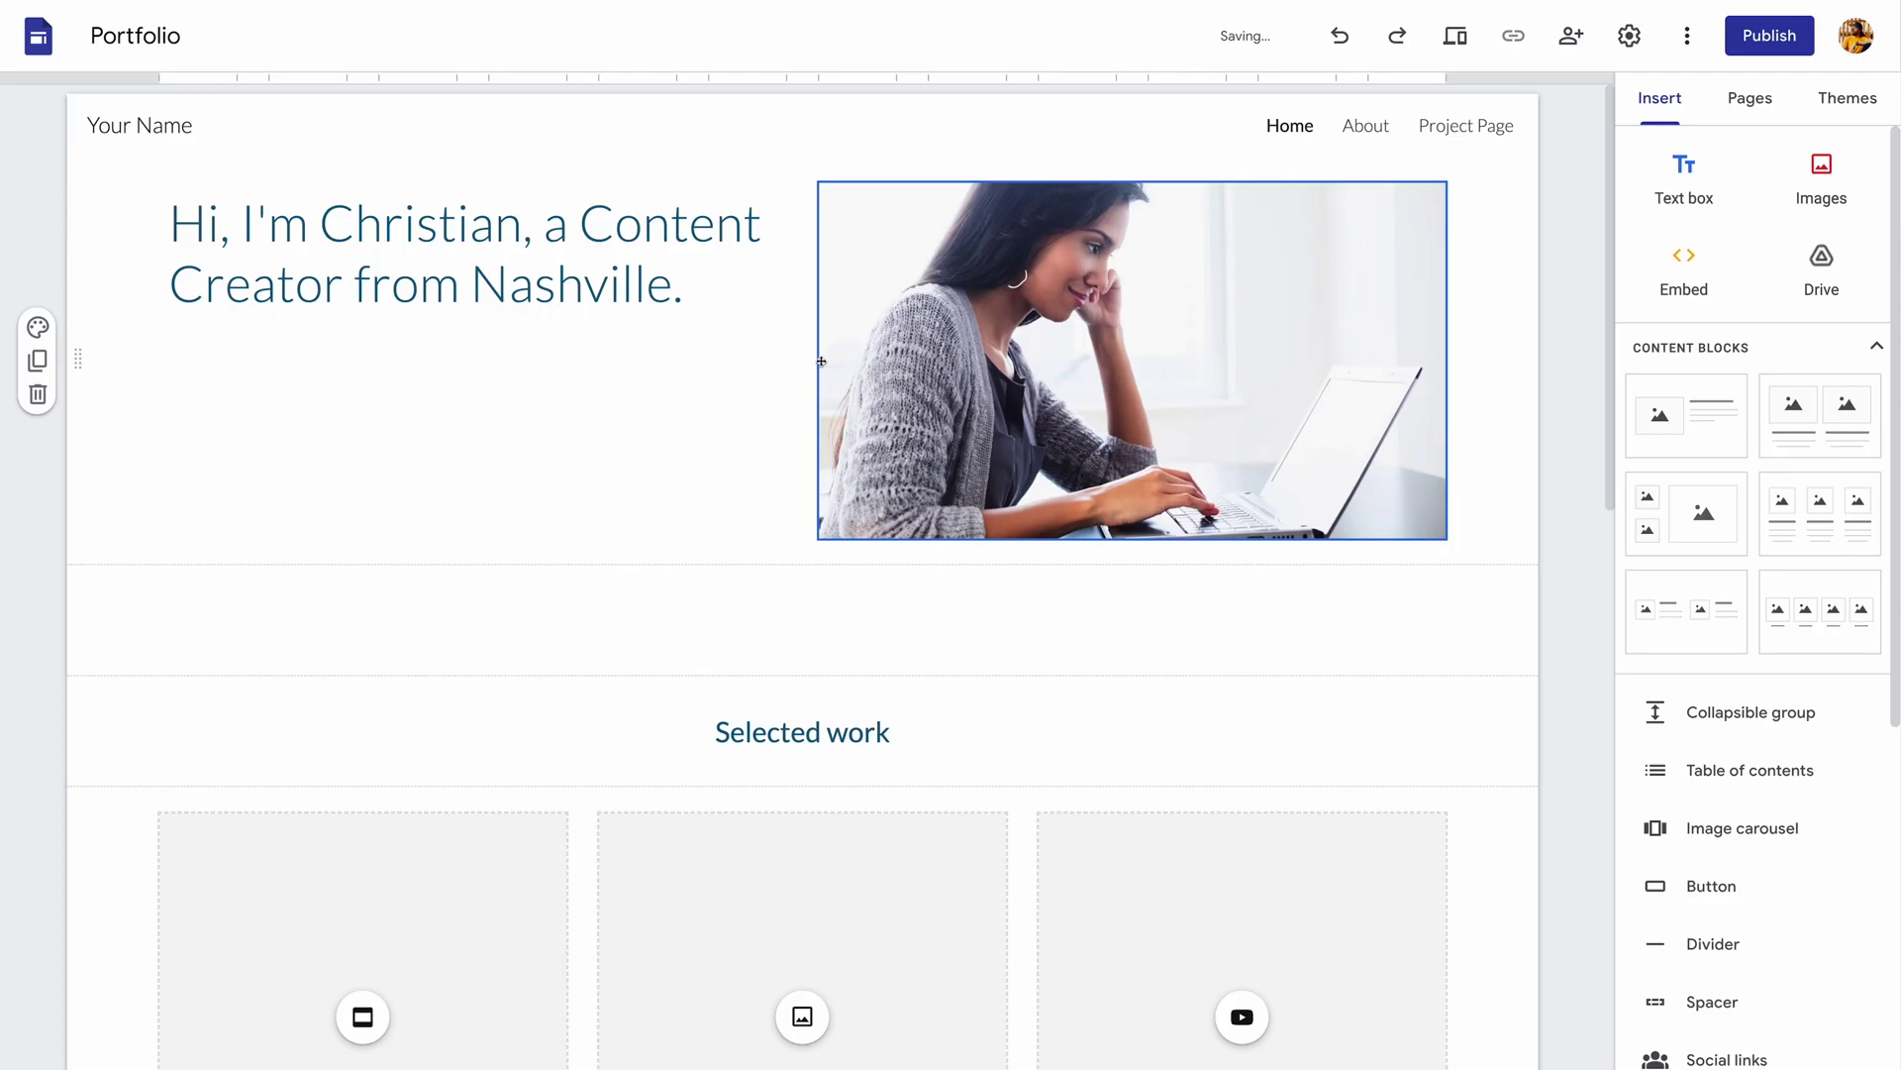
pyautogui.scroll(-1, 824, 756)
pyautogui.scroll(-1, 824, 755)
pyautogui.scroll(-3, 844, 609)
pyautogui.scroll(-1, 845, 609)
pyautogui.click(928, 457)
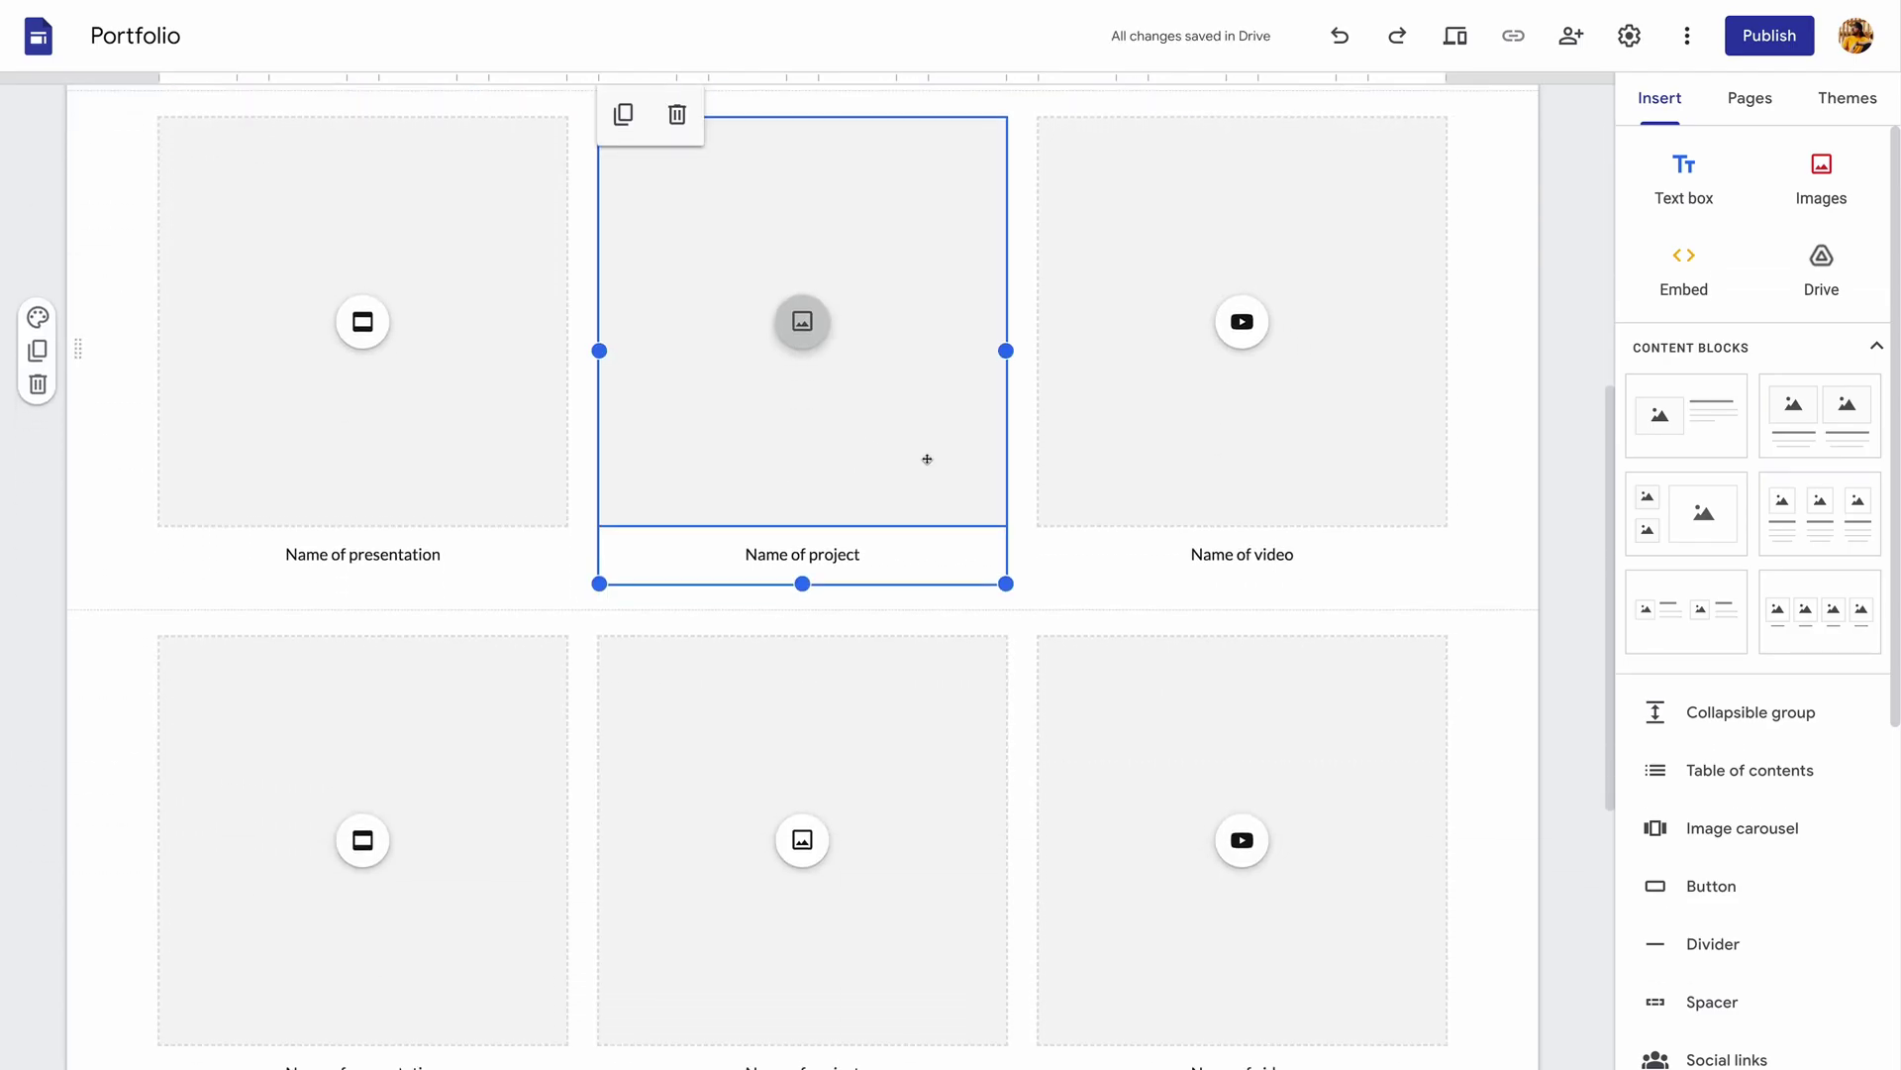
pyautogui.moveTo(802, 577); pyautogui.dragTo(799, 653)
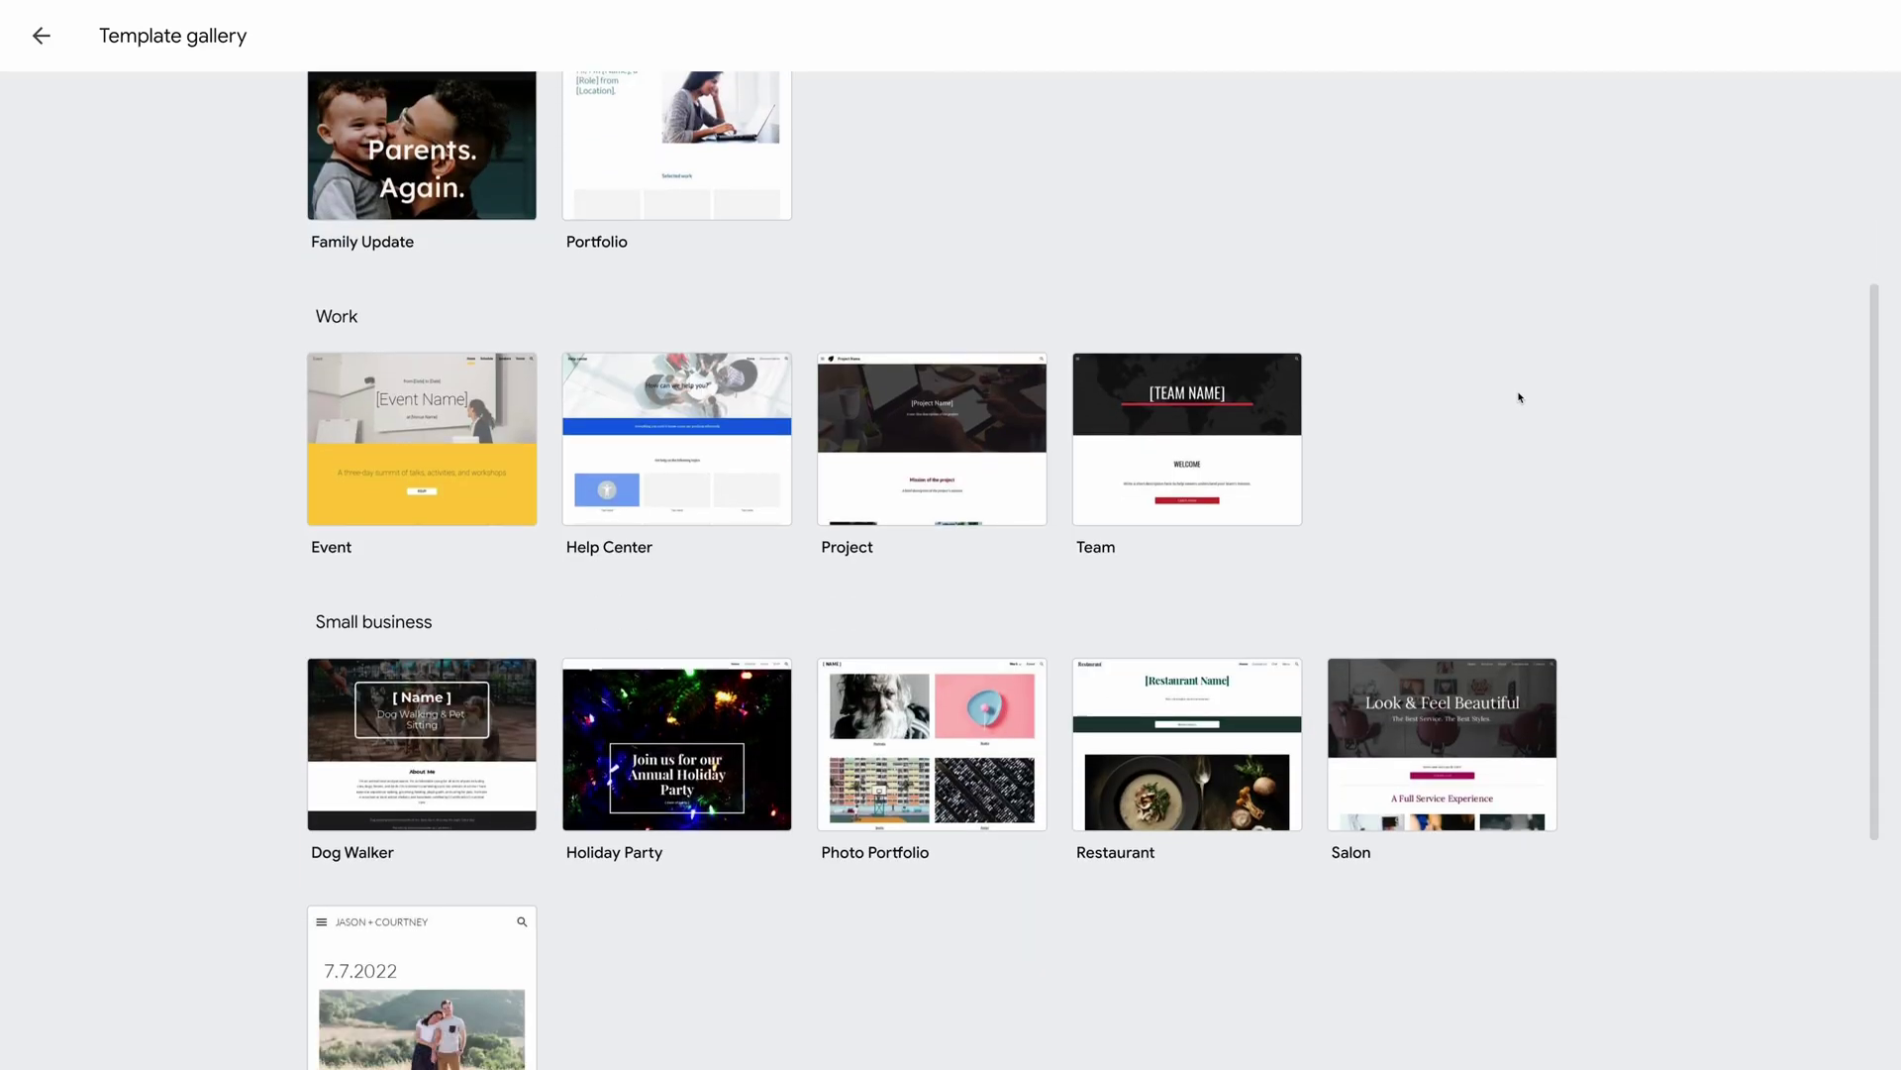
pyautogui.scroll(-1, 1518, 398)
pyautogui.scroll(-1, 1519, 396)
pyautogui.scroll(-1, 1518, 397)
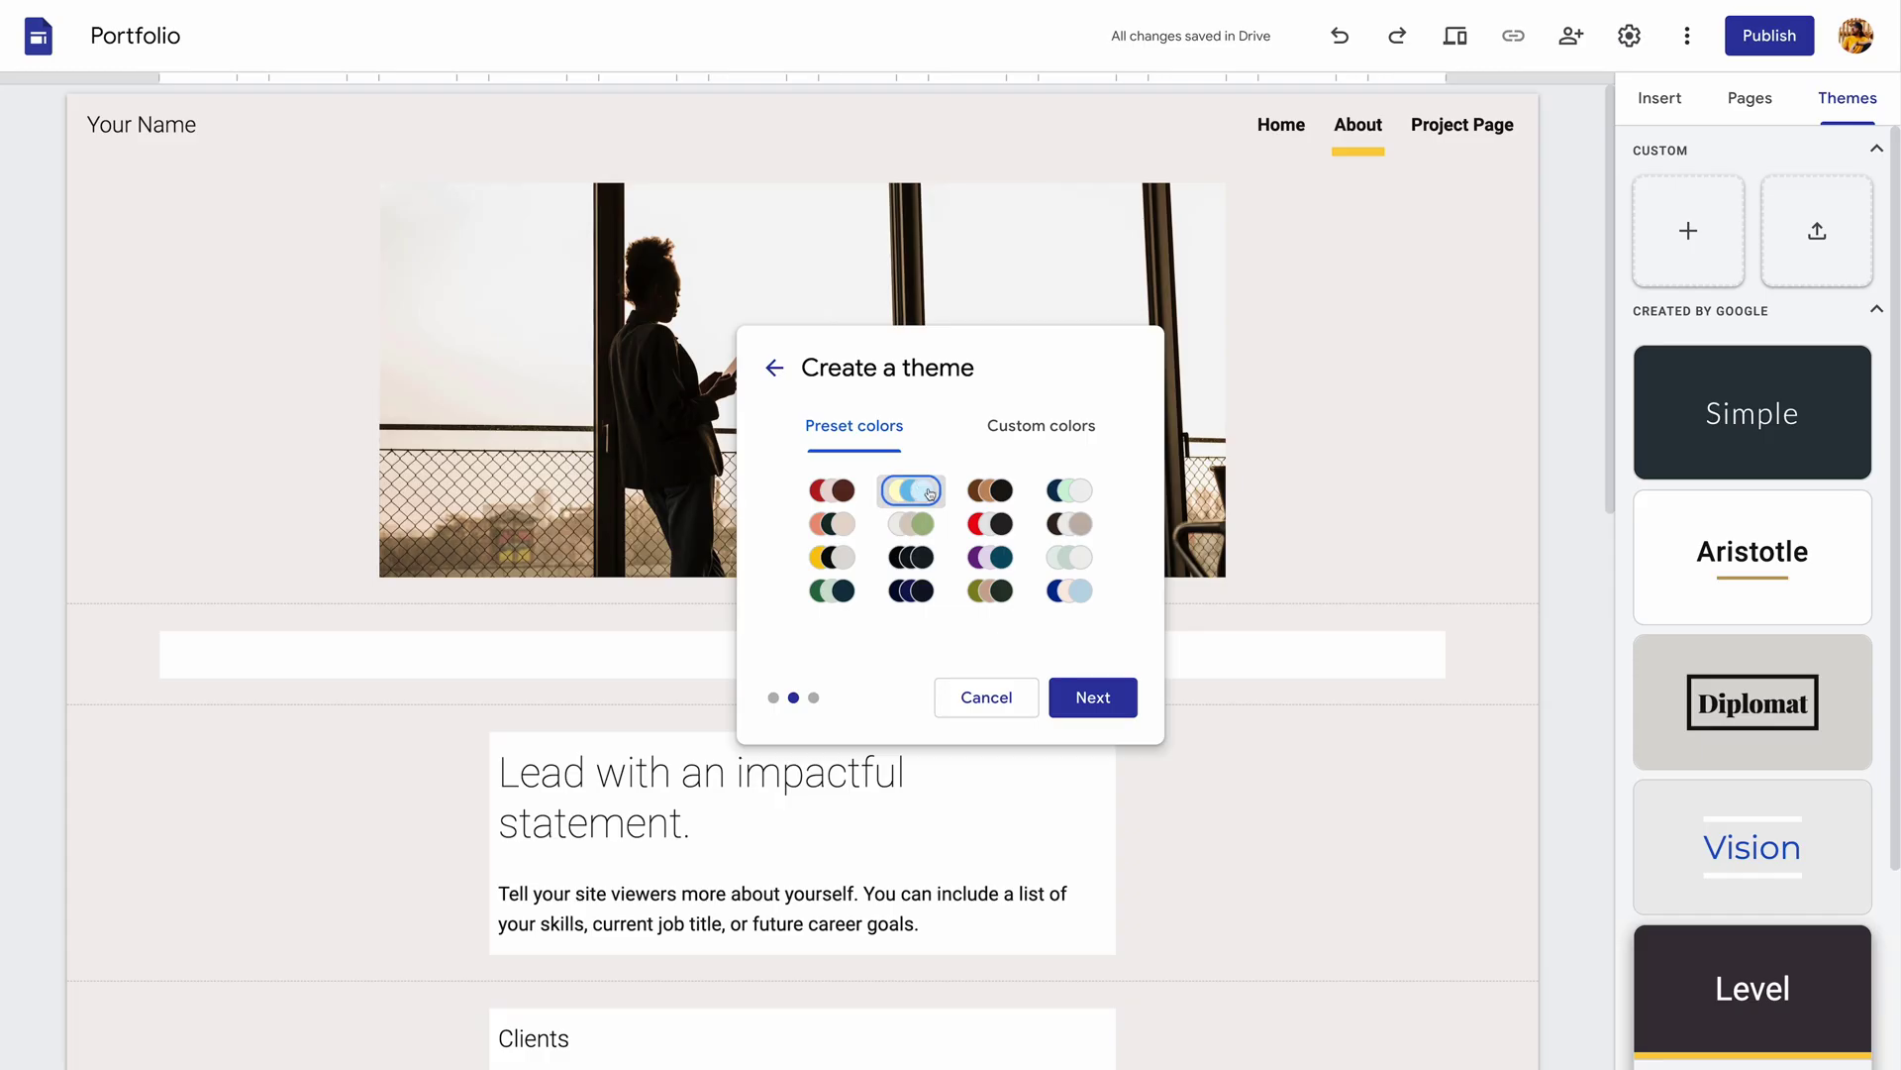
# Step: Keep the Arimo fonts and create Test Theme with the chosen preset colours
pyautogui.click(1126, 714)
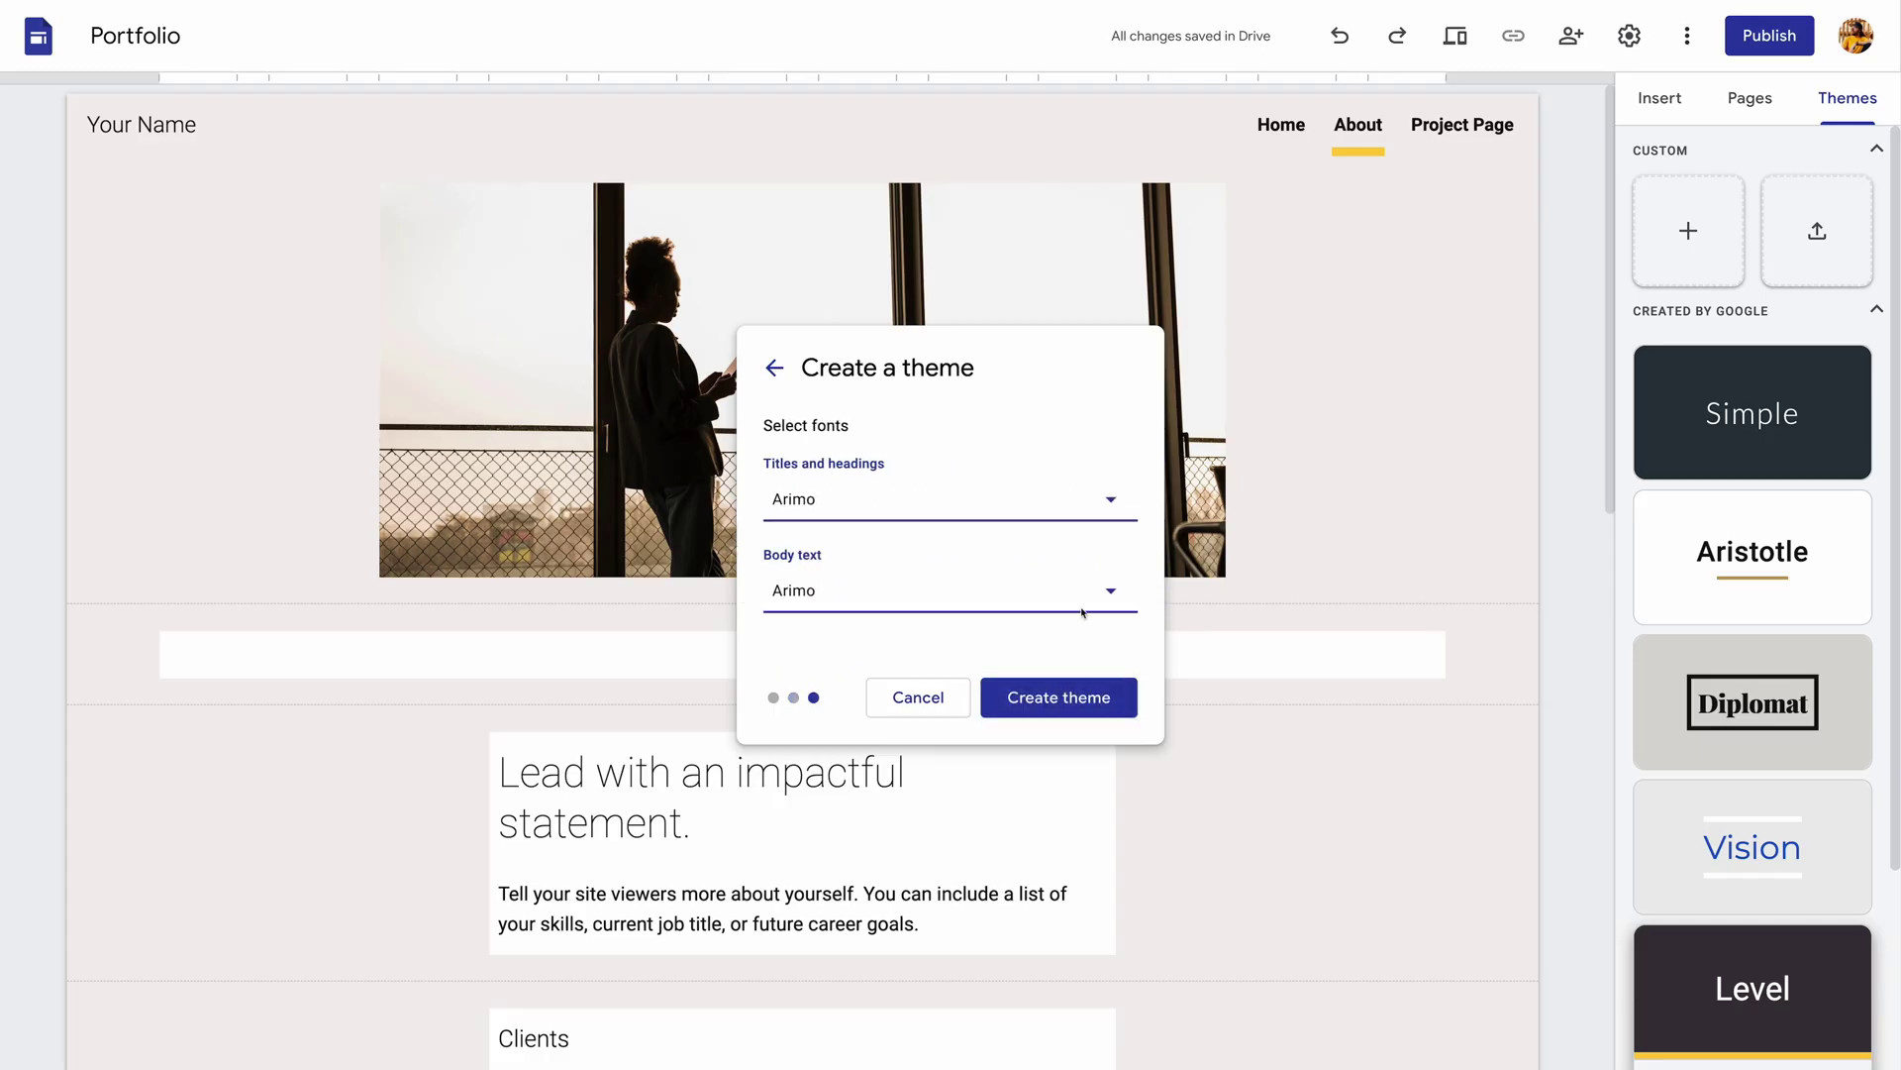
pyautogui.click(1085, 694)
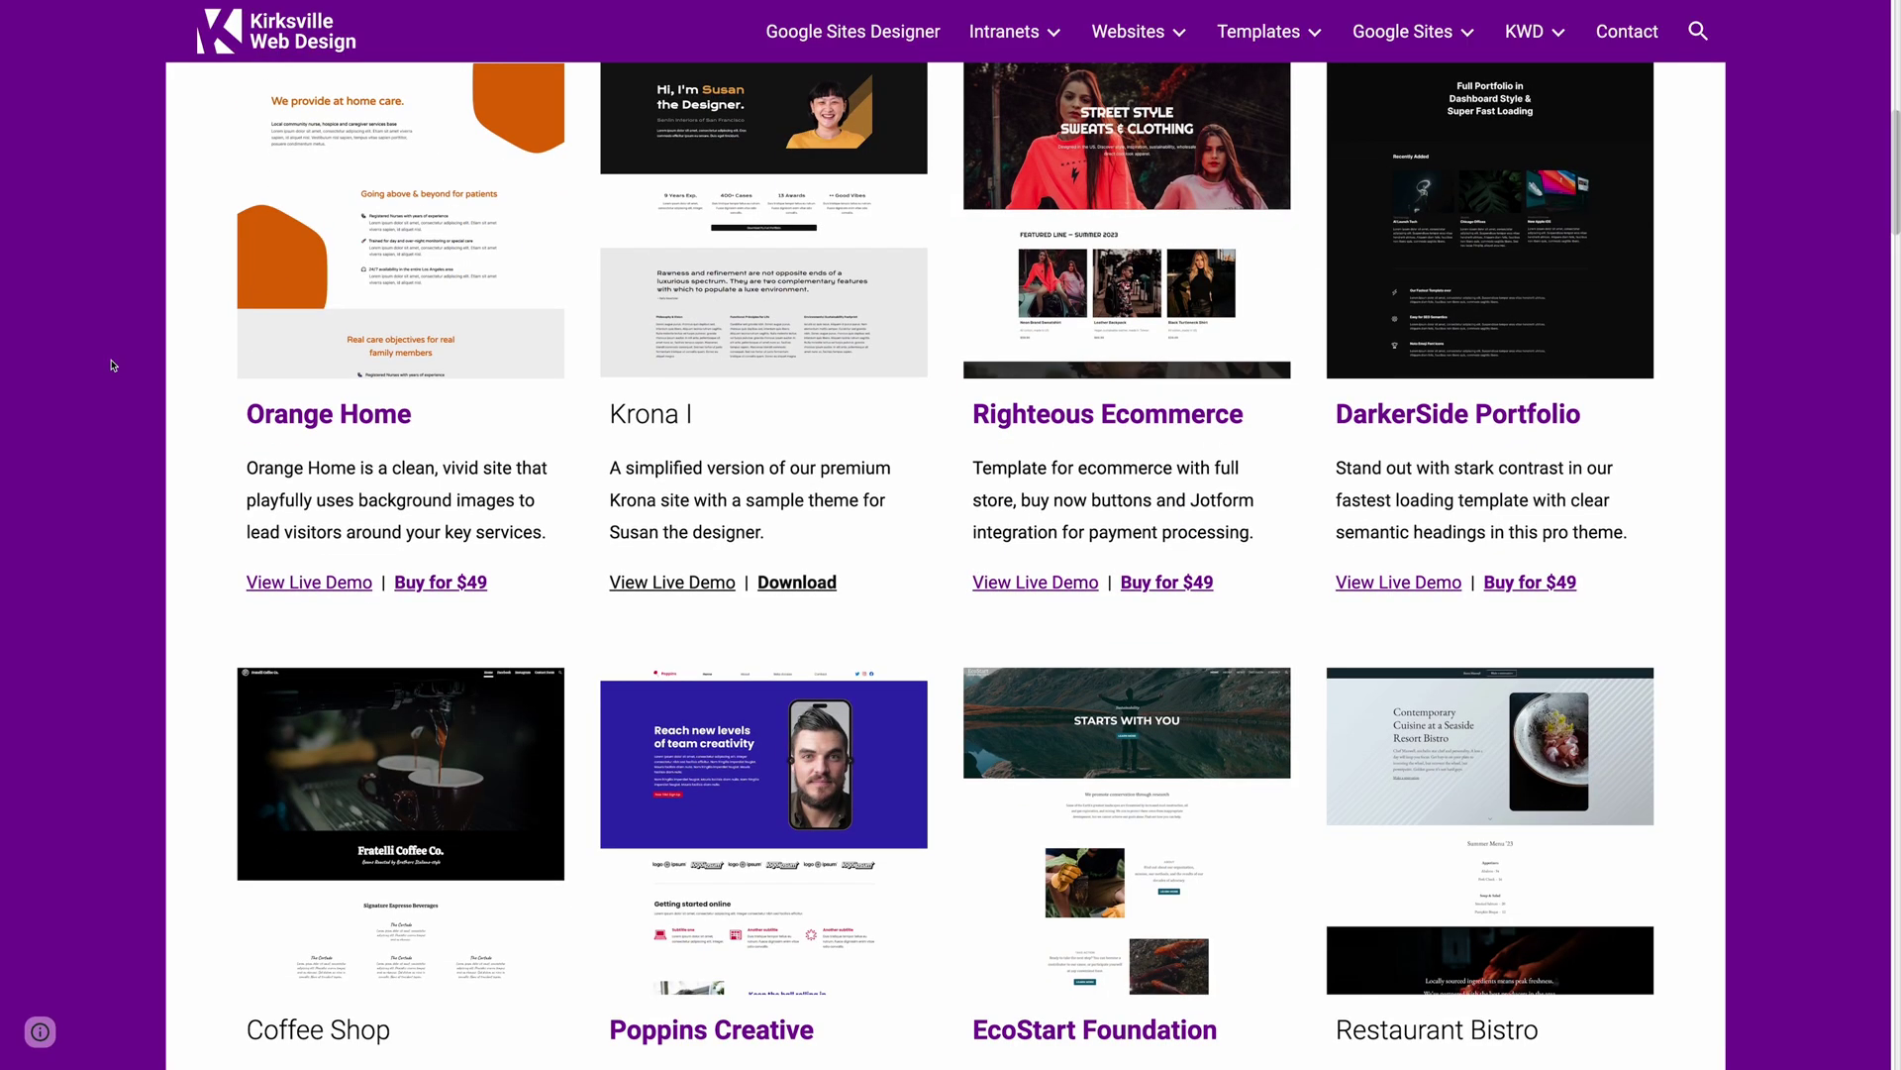
pyautogui.scroll(-2, 112, 365)
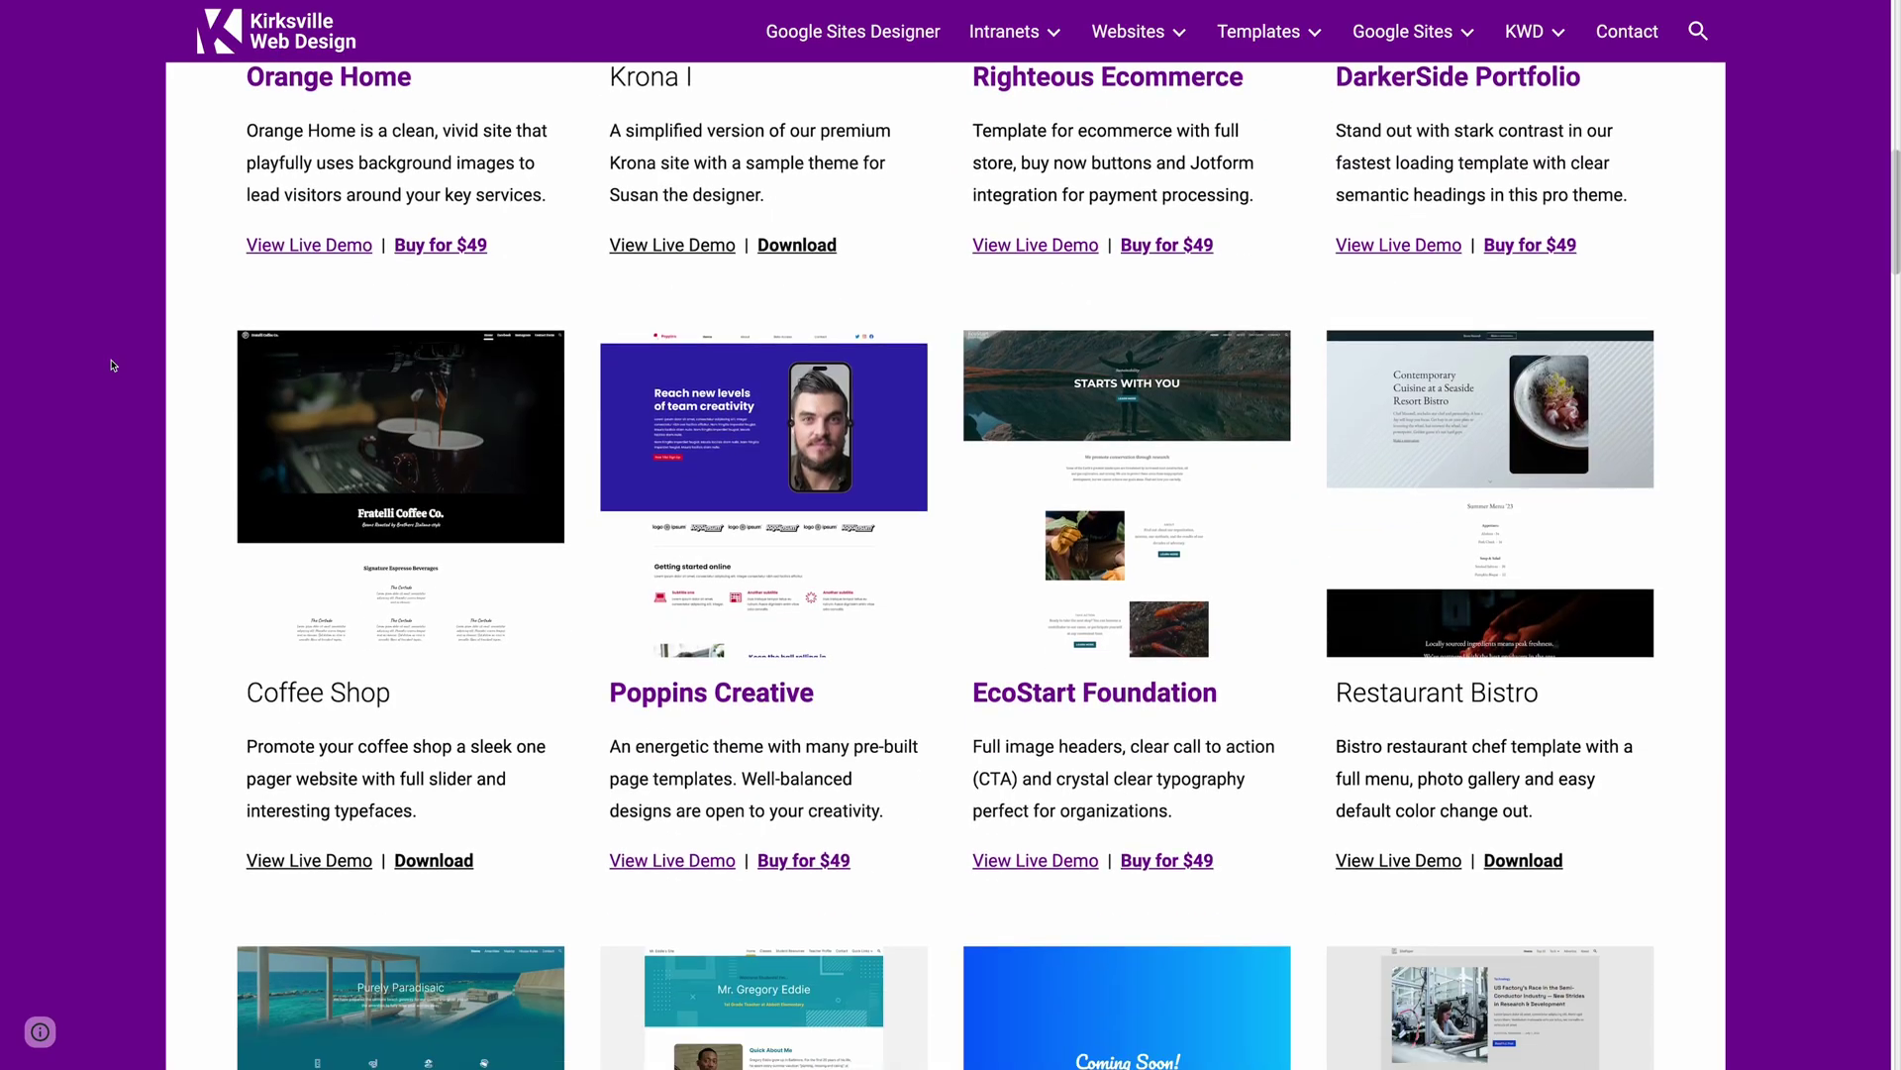
pyautogui.scroll(-3, 112, 364)
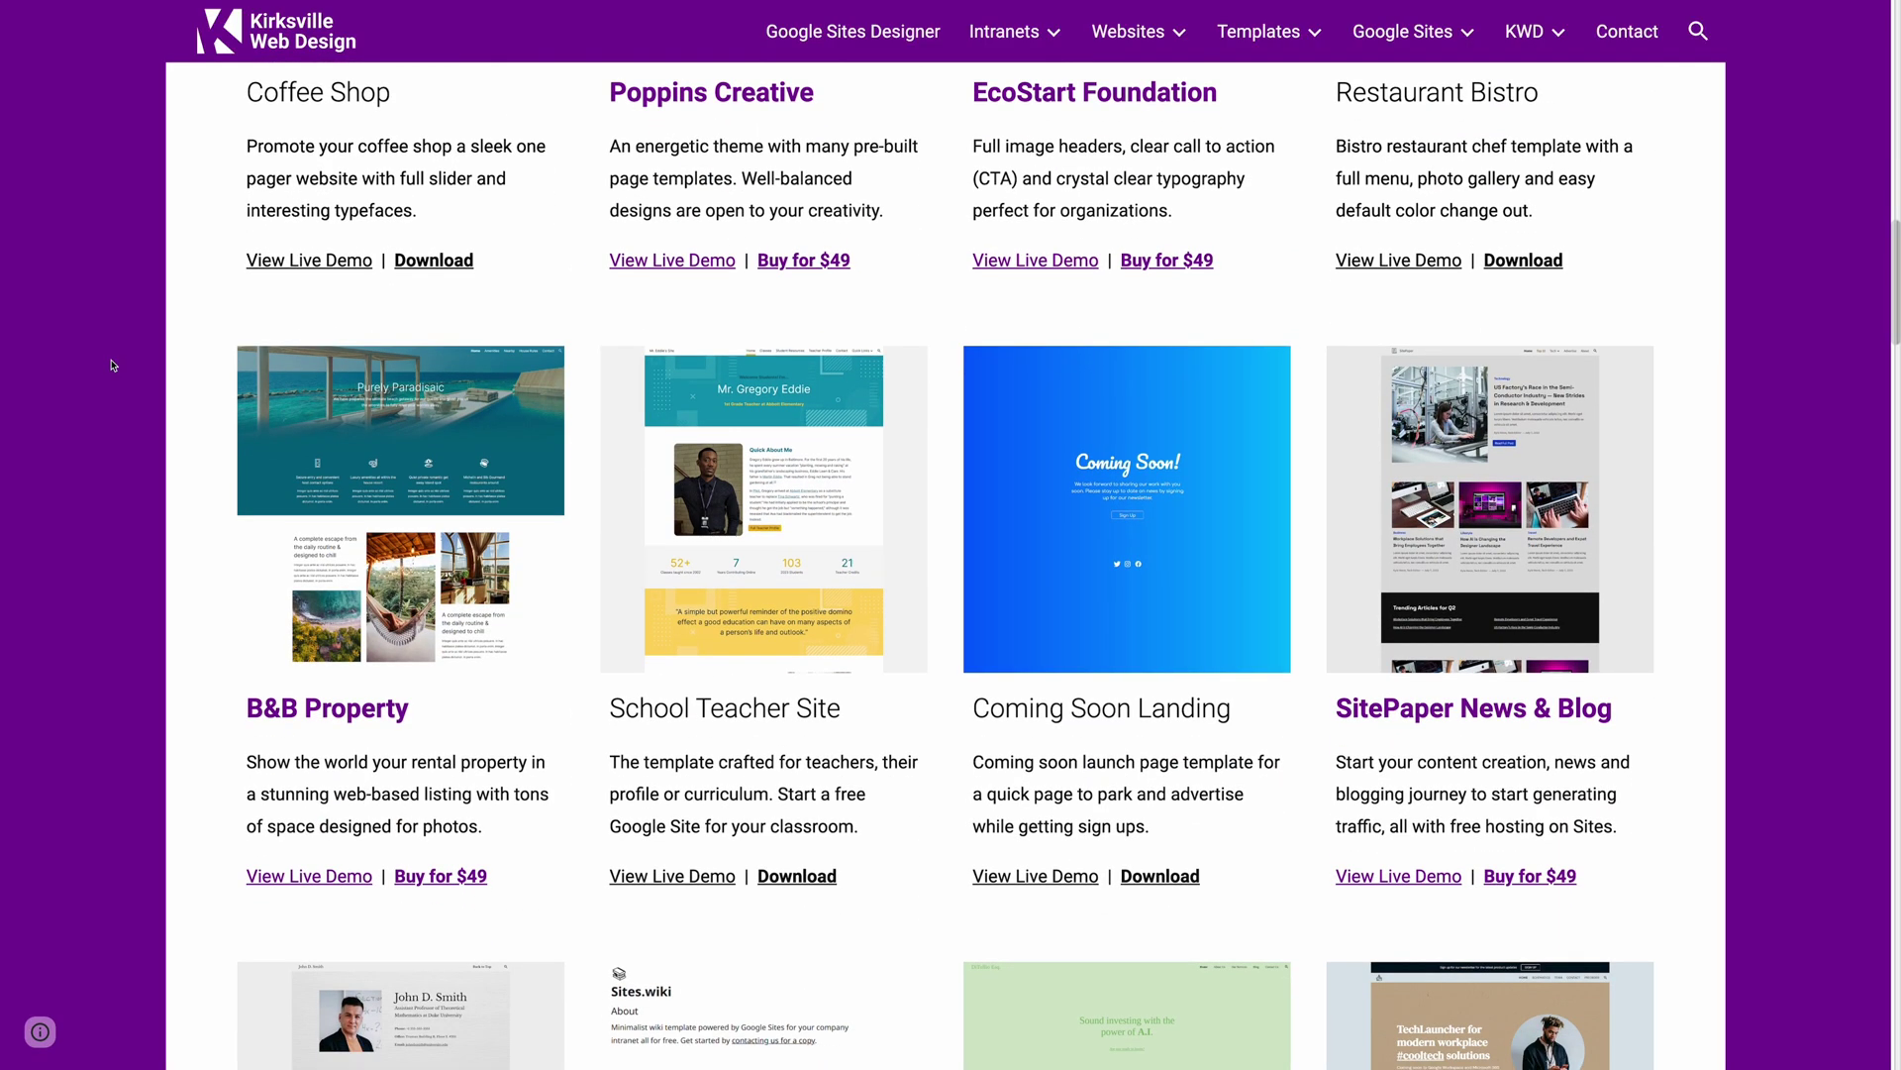
pyautogui.scroll(-2, 112, 364)
pyautogui.scroll(-2, 111, 364)
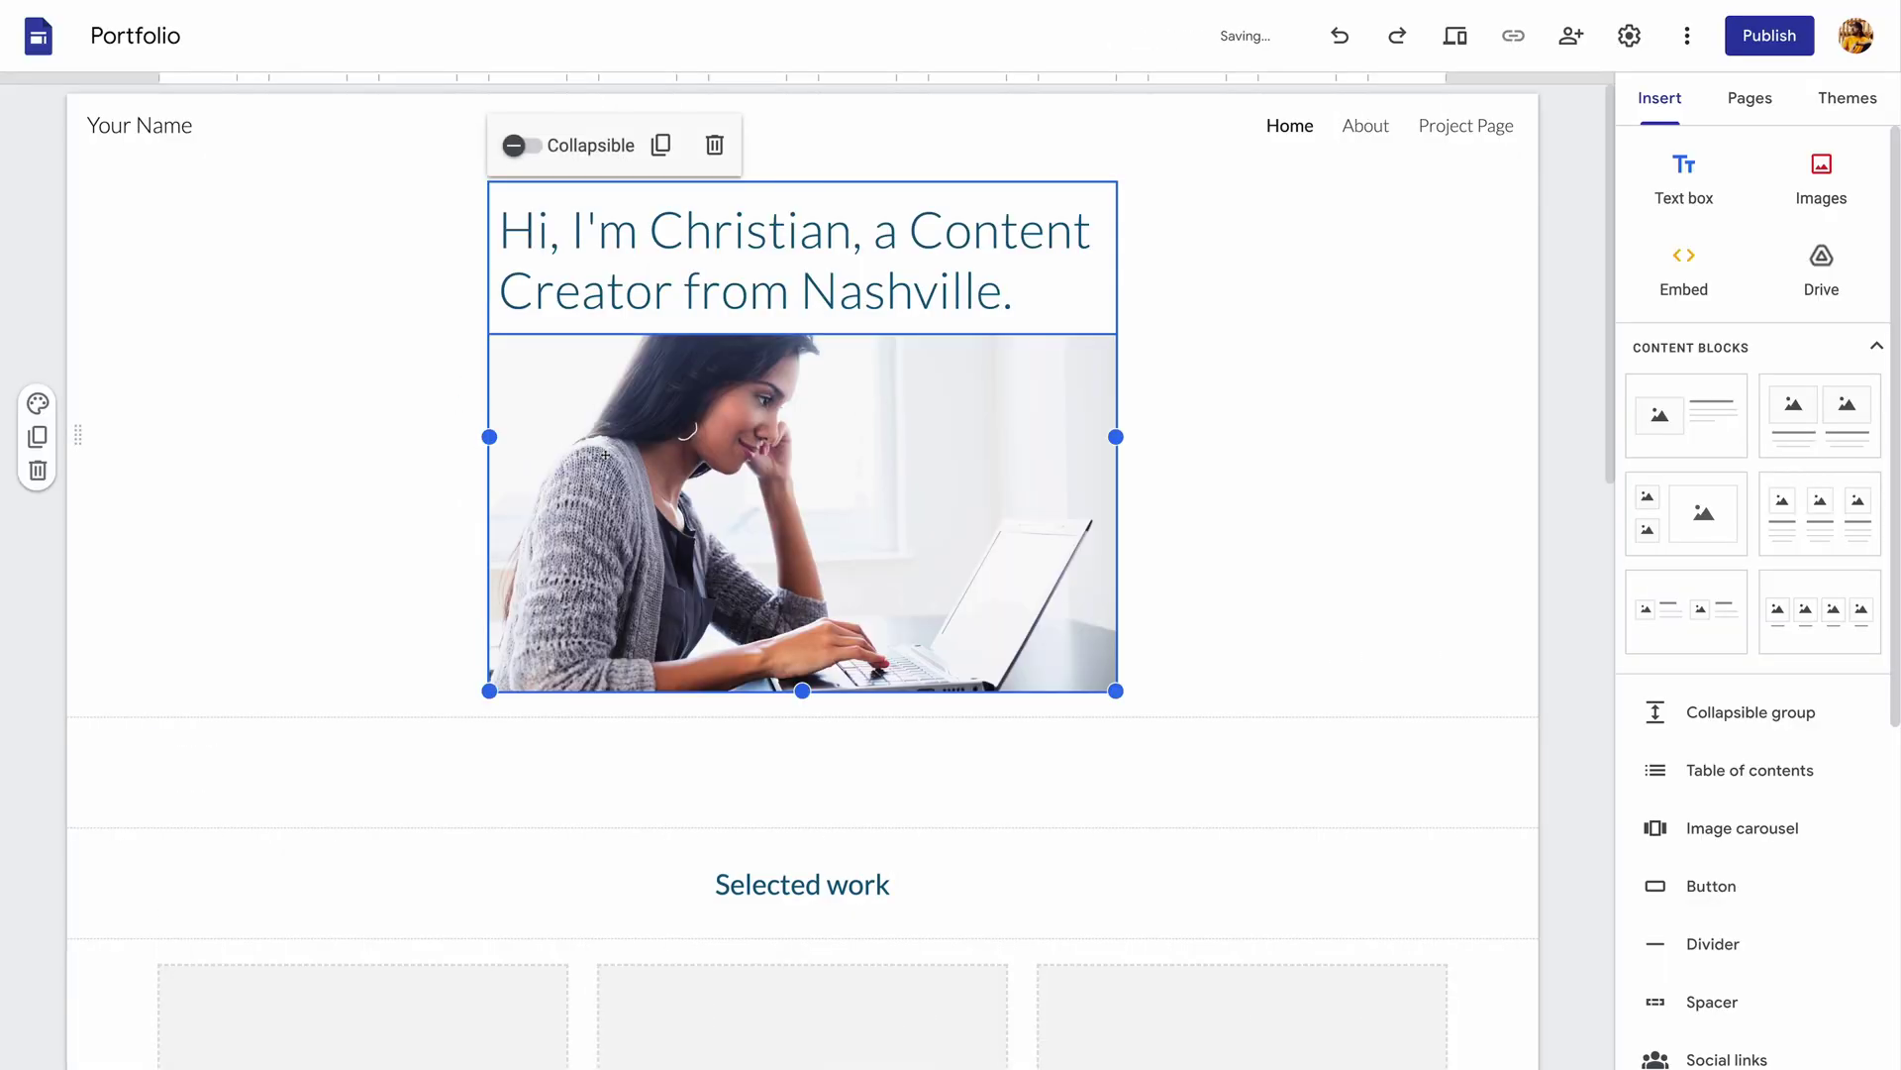
# Step: Place the image beside the intro text, try a dark blue header, and add an image-and-text section
pyautogui.moveTo(606, 453); pyautogui.dragTo(1279, 447)
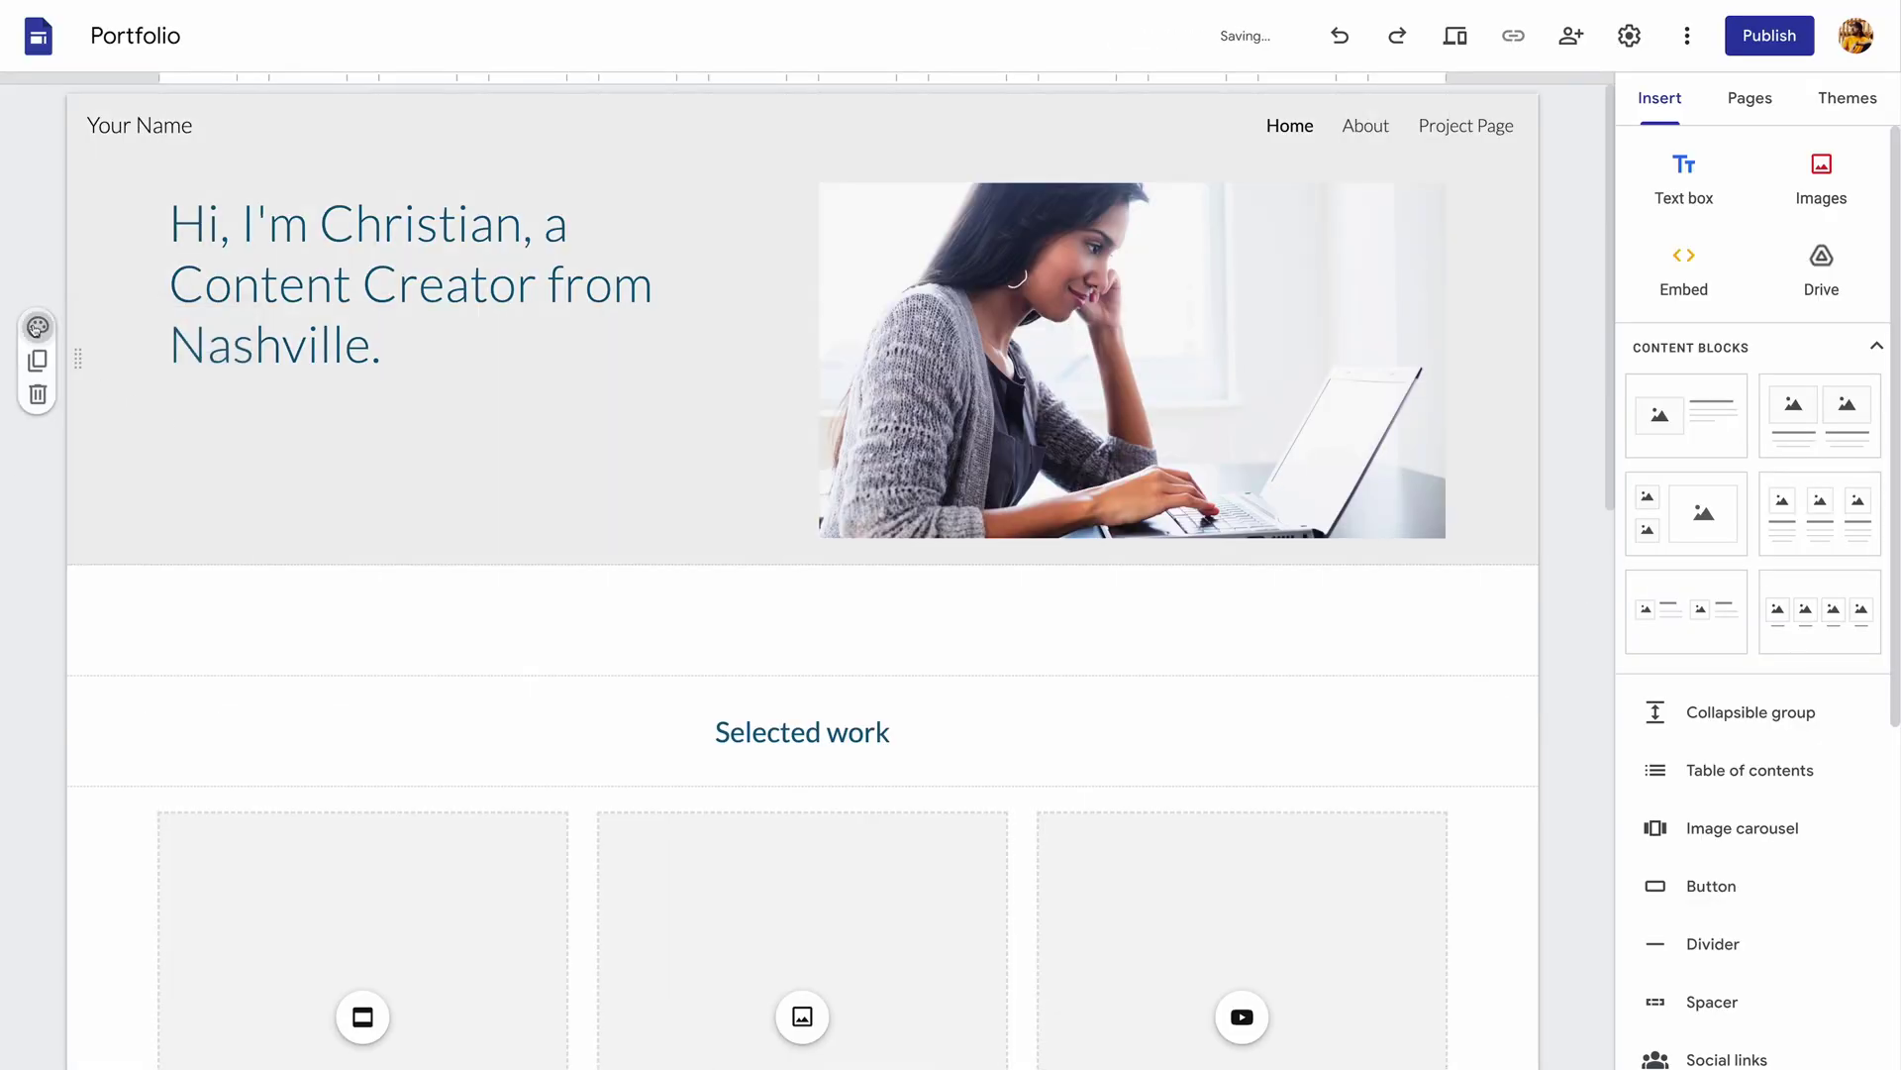
pyautogui.click(173, 506)
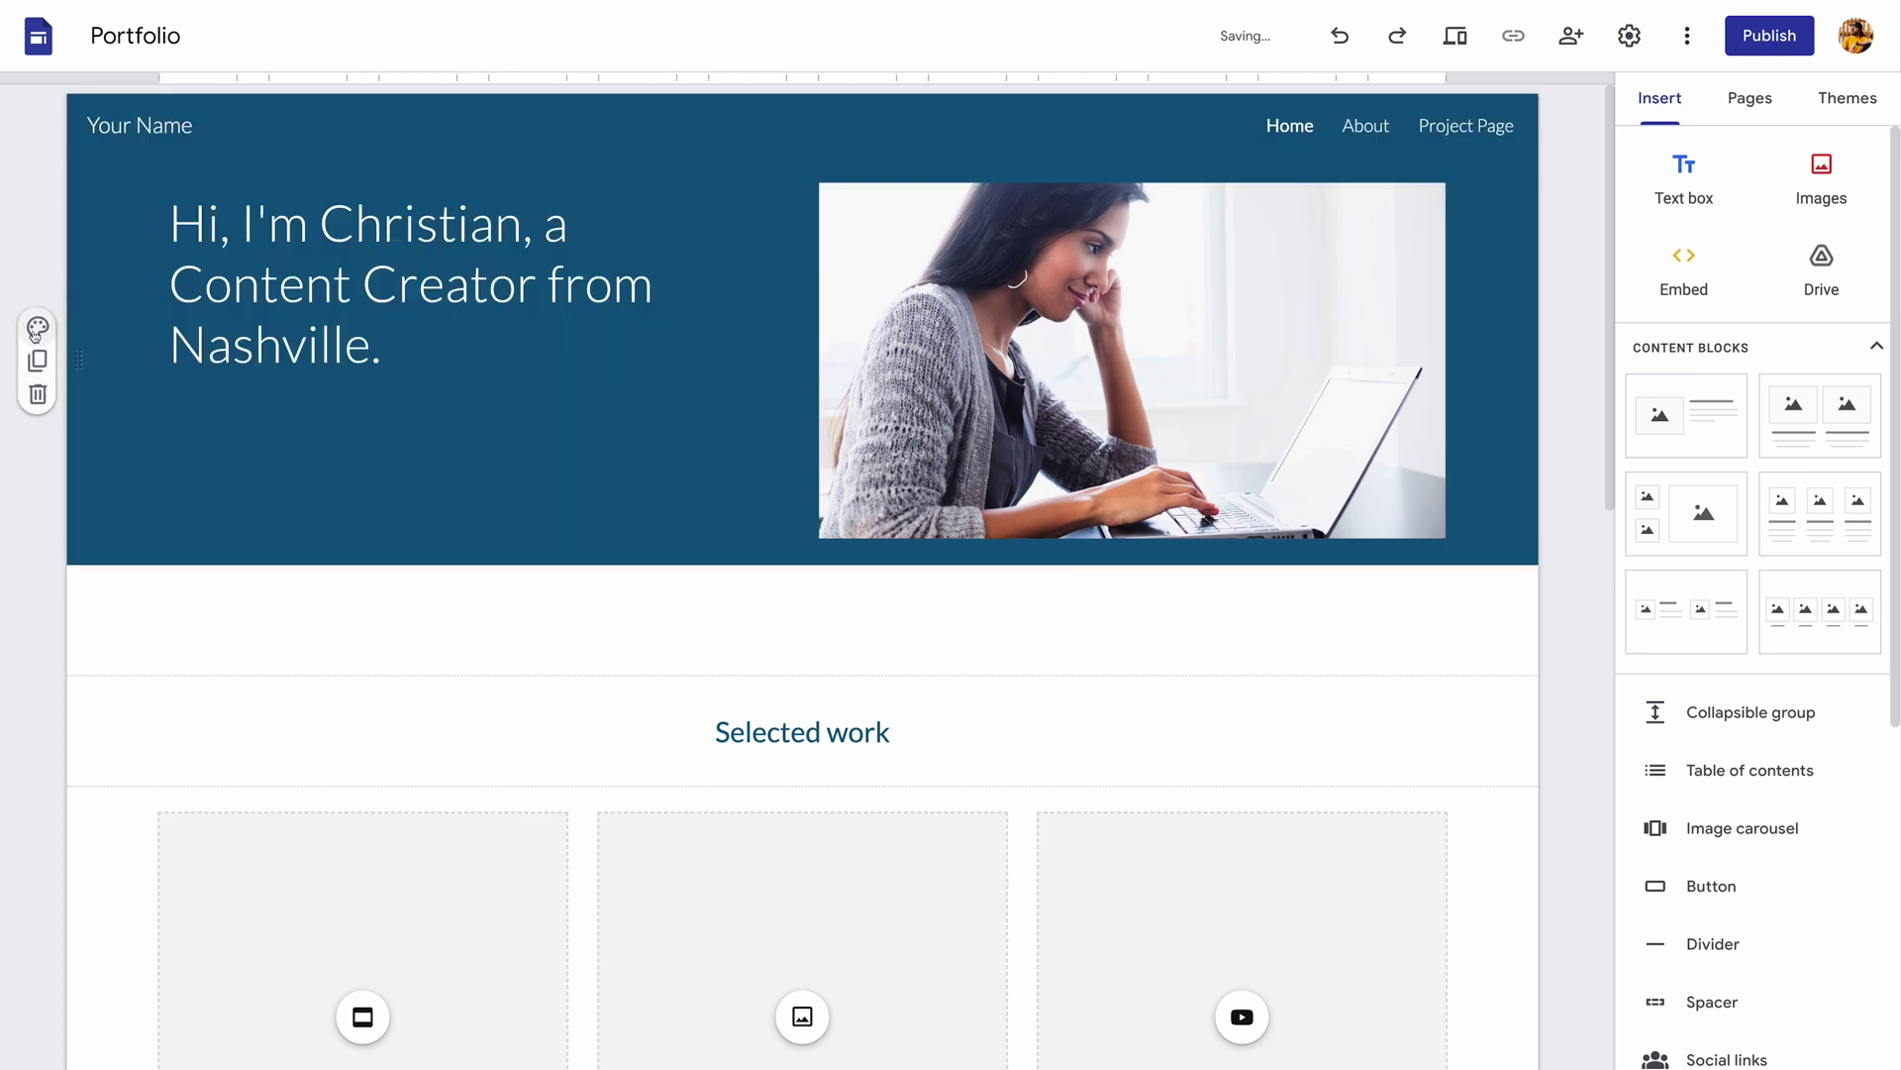
pyautogui.click(172, 380)
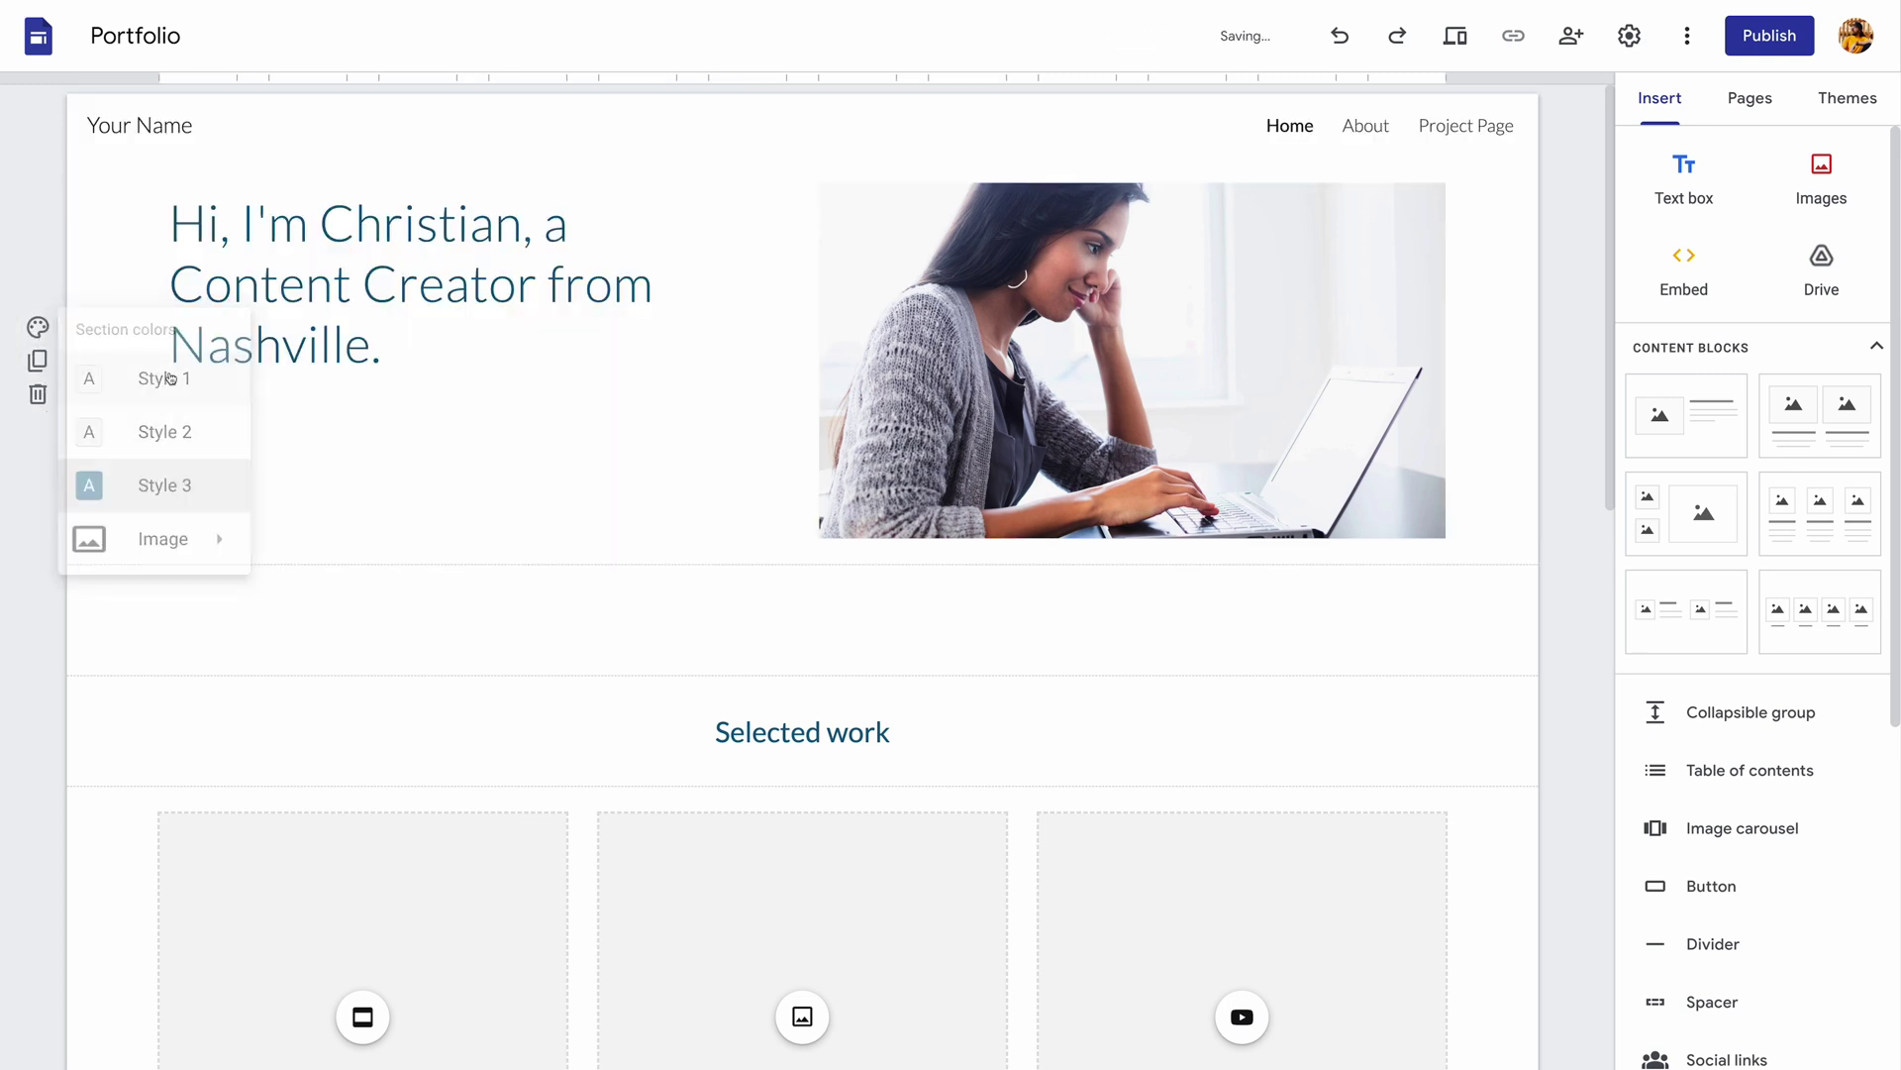
pyautogui.scroll(-5, 913, 425)
pyautogui.moveTo(1193, 904); pyautogui.dragTo(1193, 903)
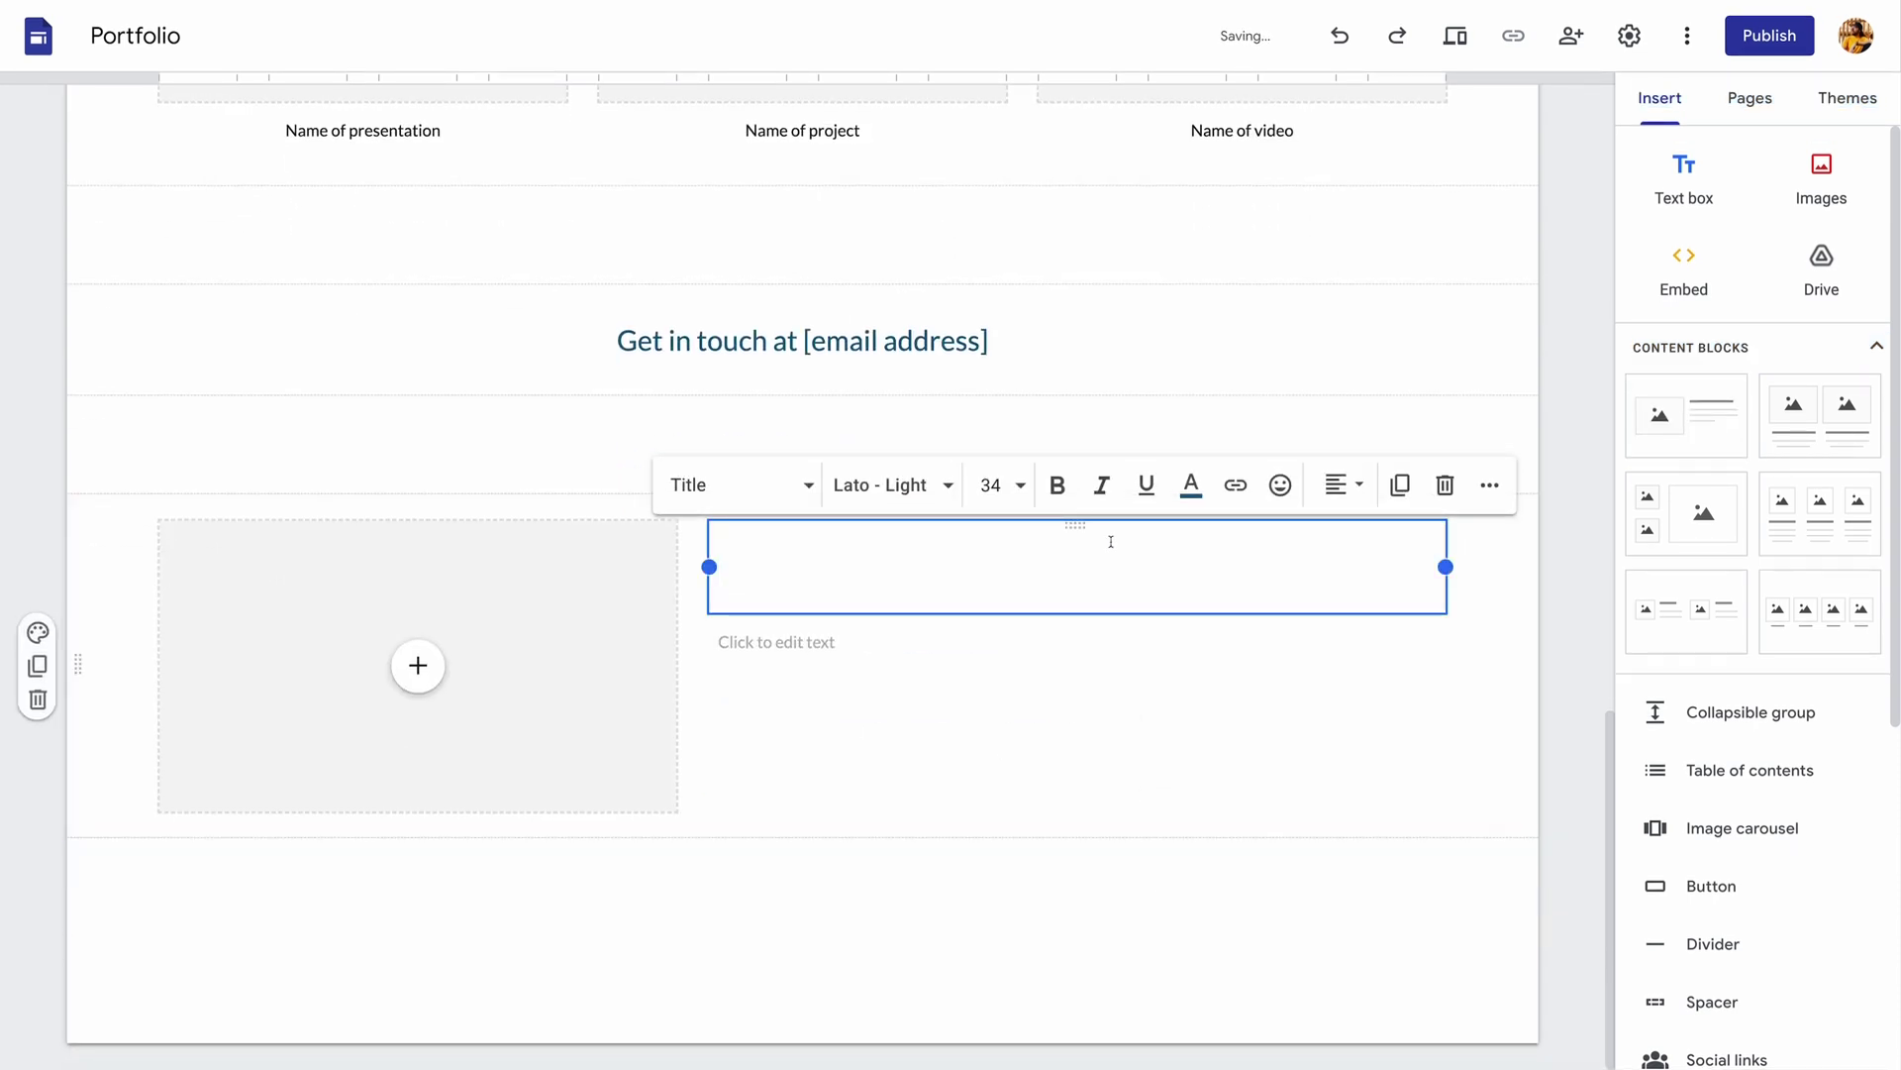
pyautogui.moveTo(1077, 529); pyautogui.dragTo(594, 535)
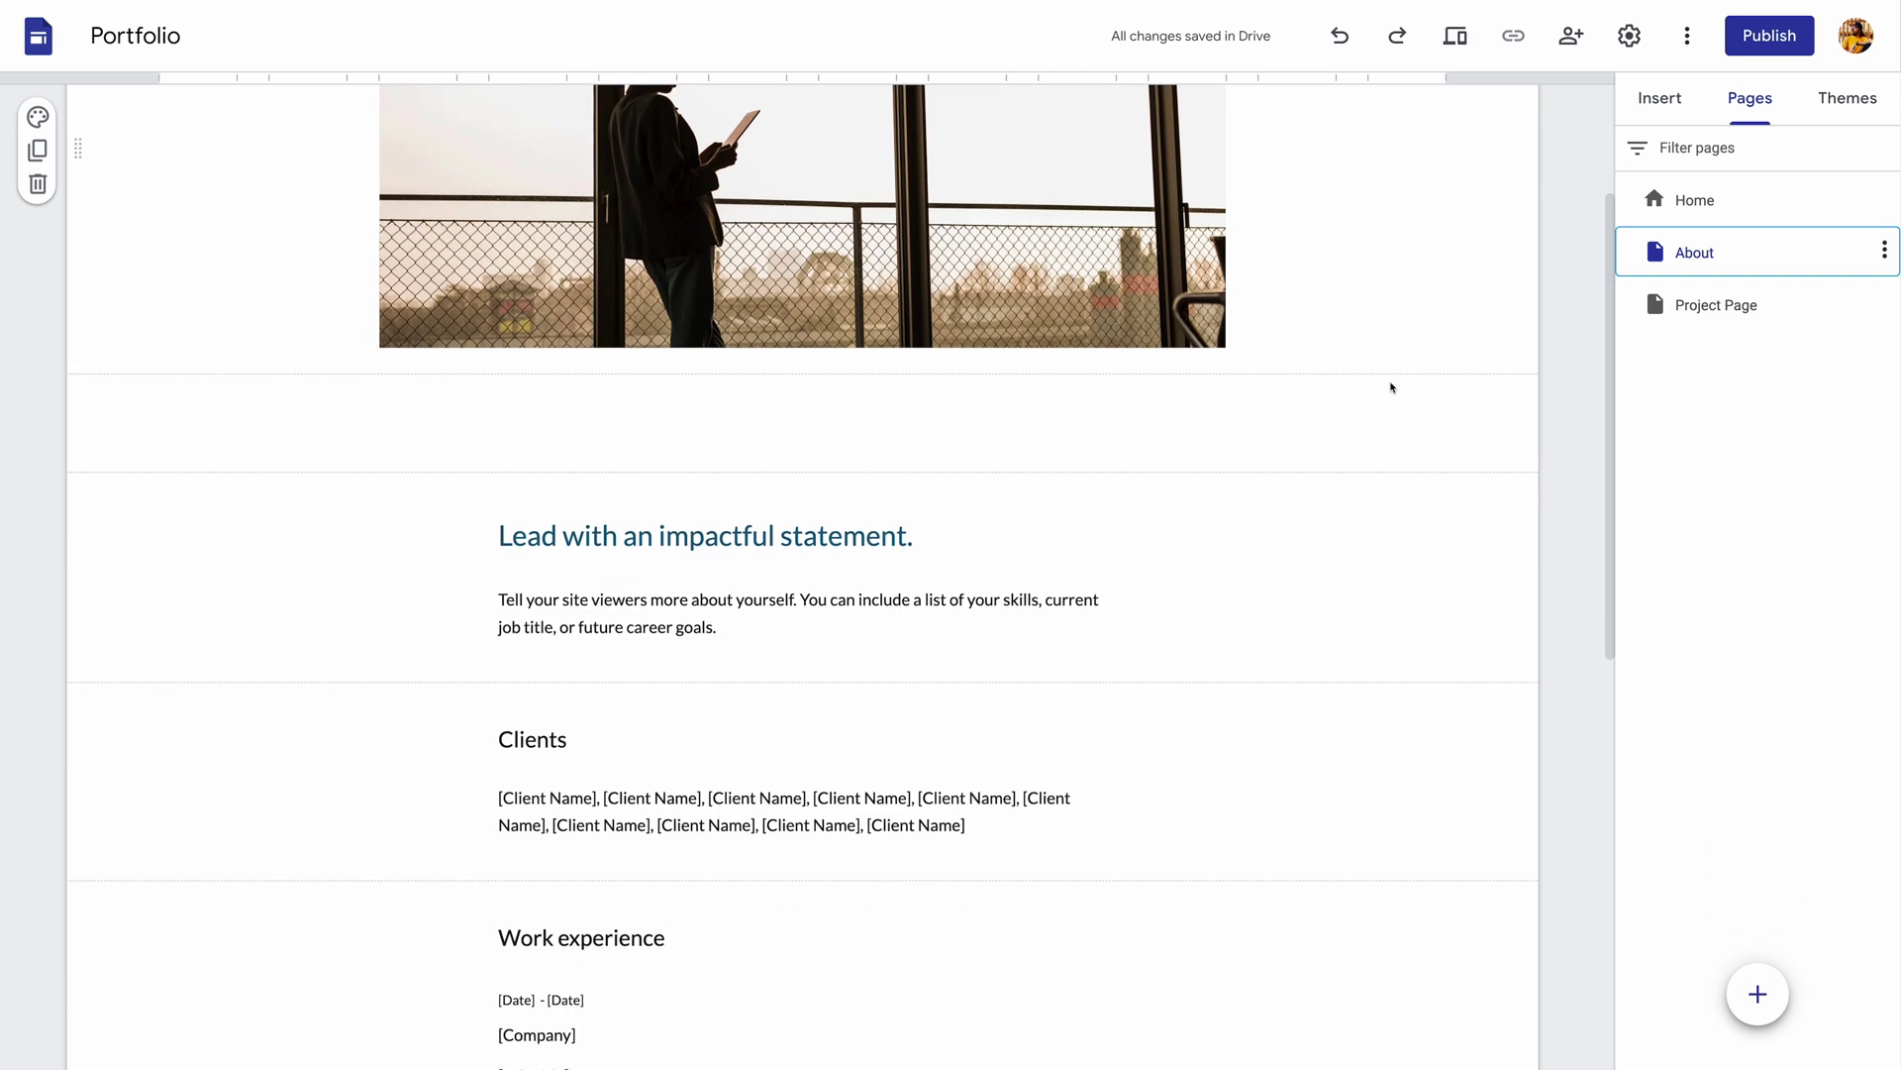
pyautogui.scroll(-2, 1350, 416)
pyautogui.scroll(-2, 1345, 407)
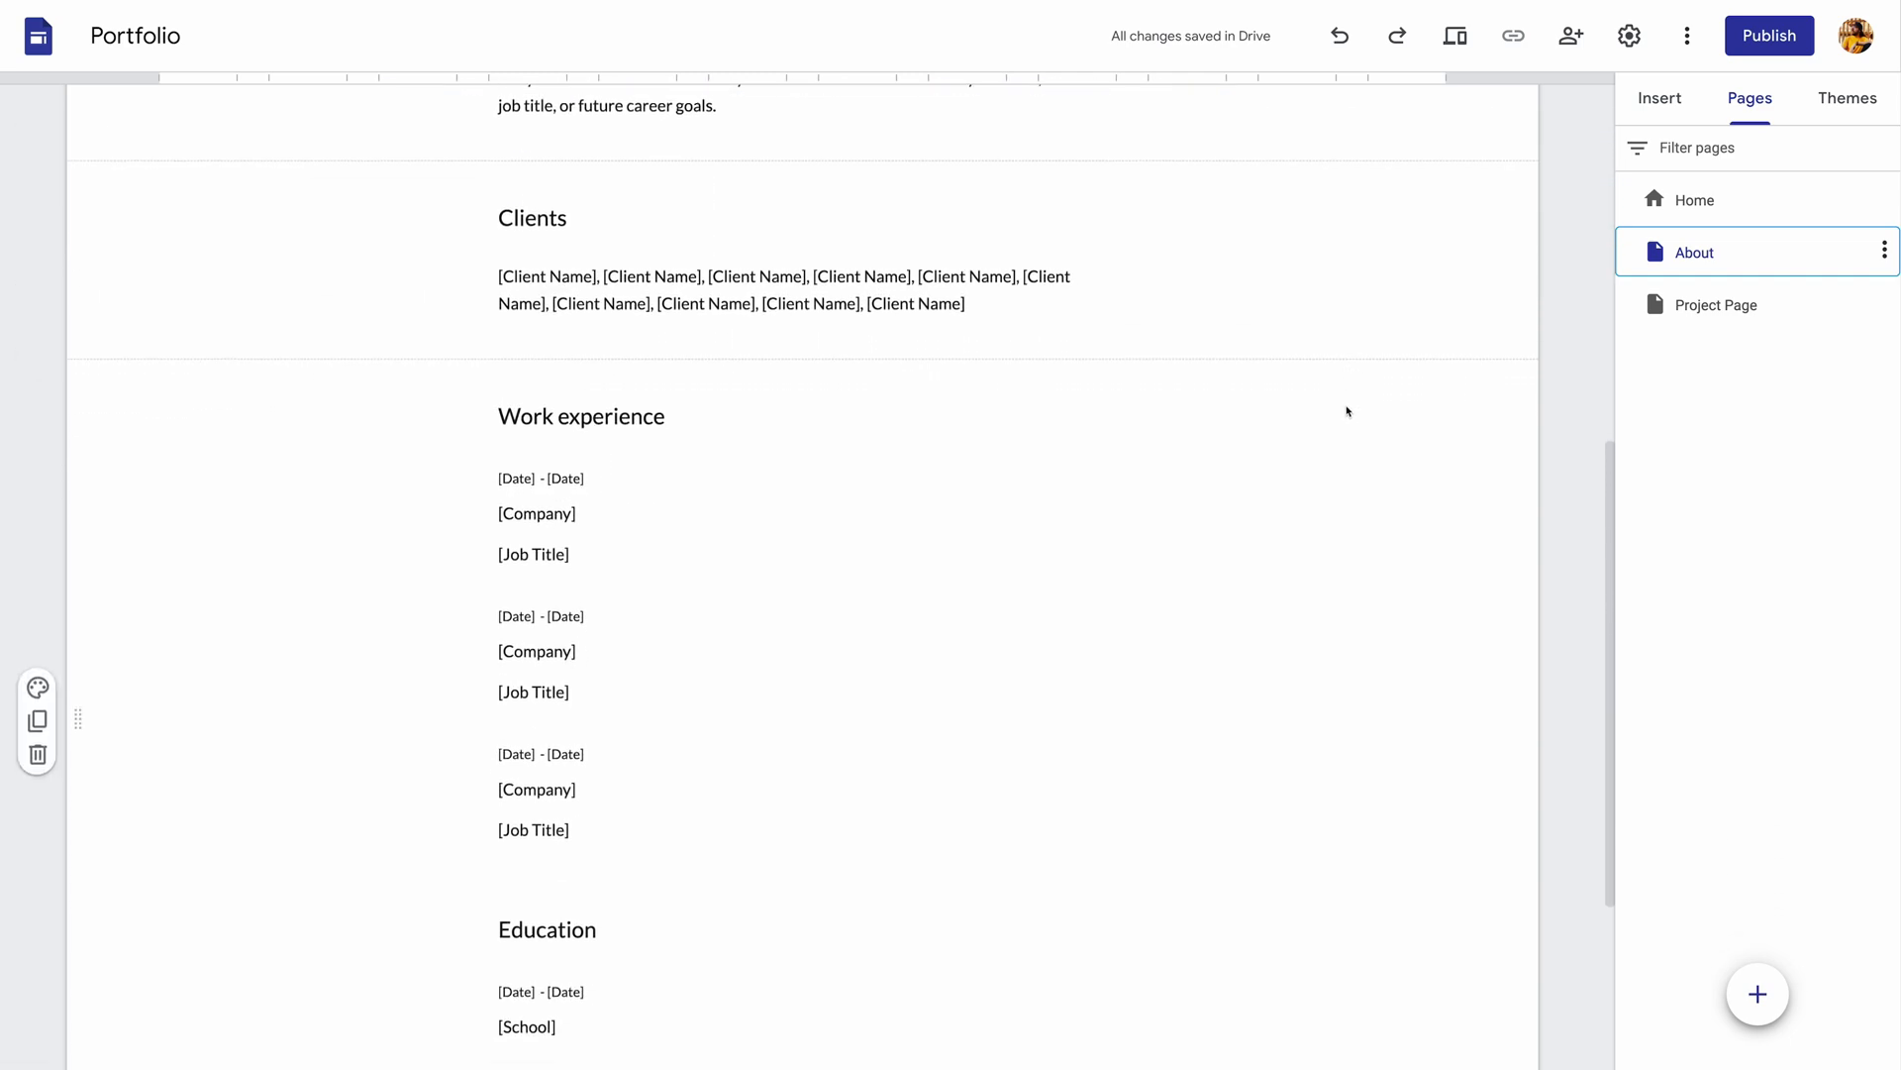
pyautogui.scroll(-2, 1346, 408)
# Step: Move the photo under the greeting heading and make the middle project card taller
pyautogui.click(1841, 93)
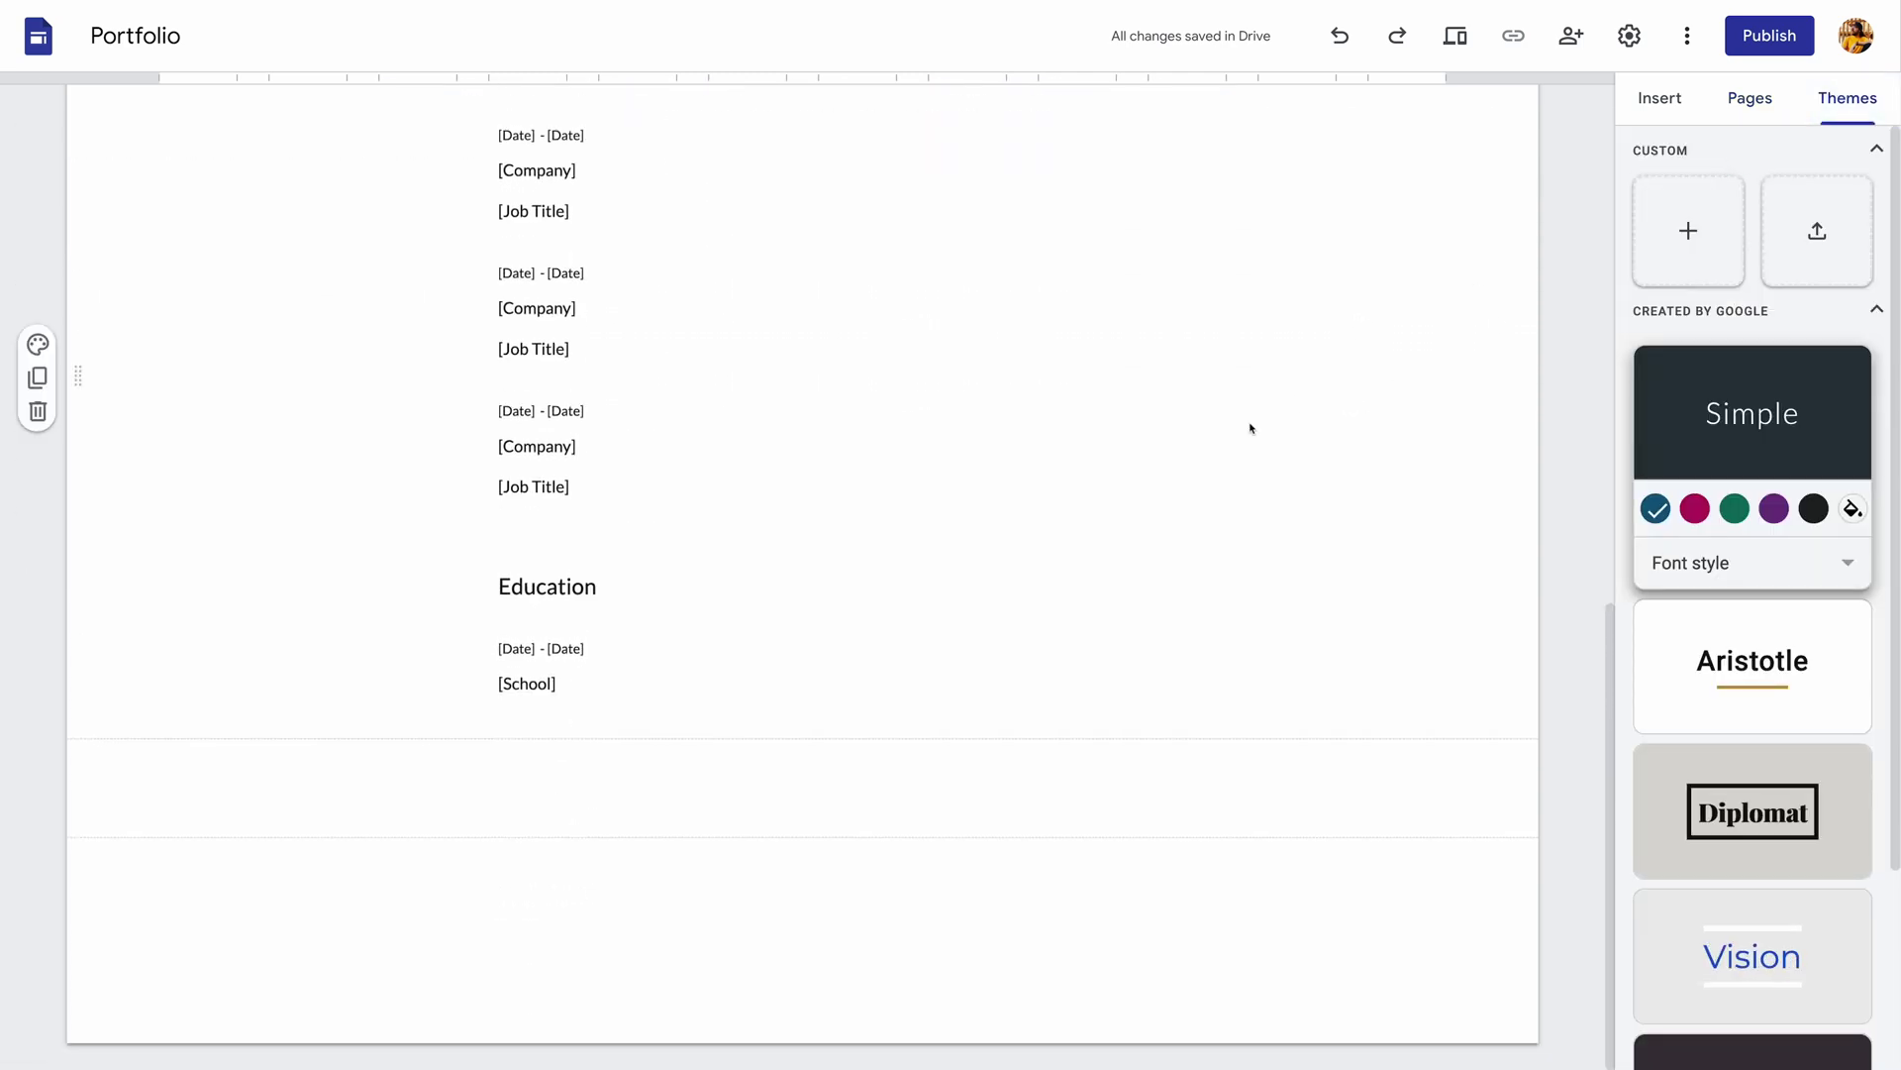
pyautogui.scroll(6, 1252, 427)
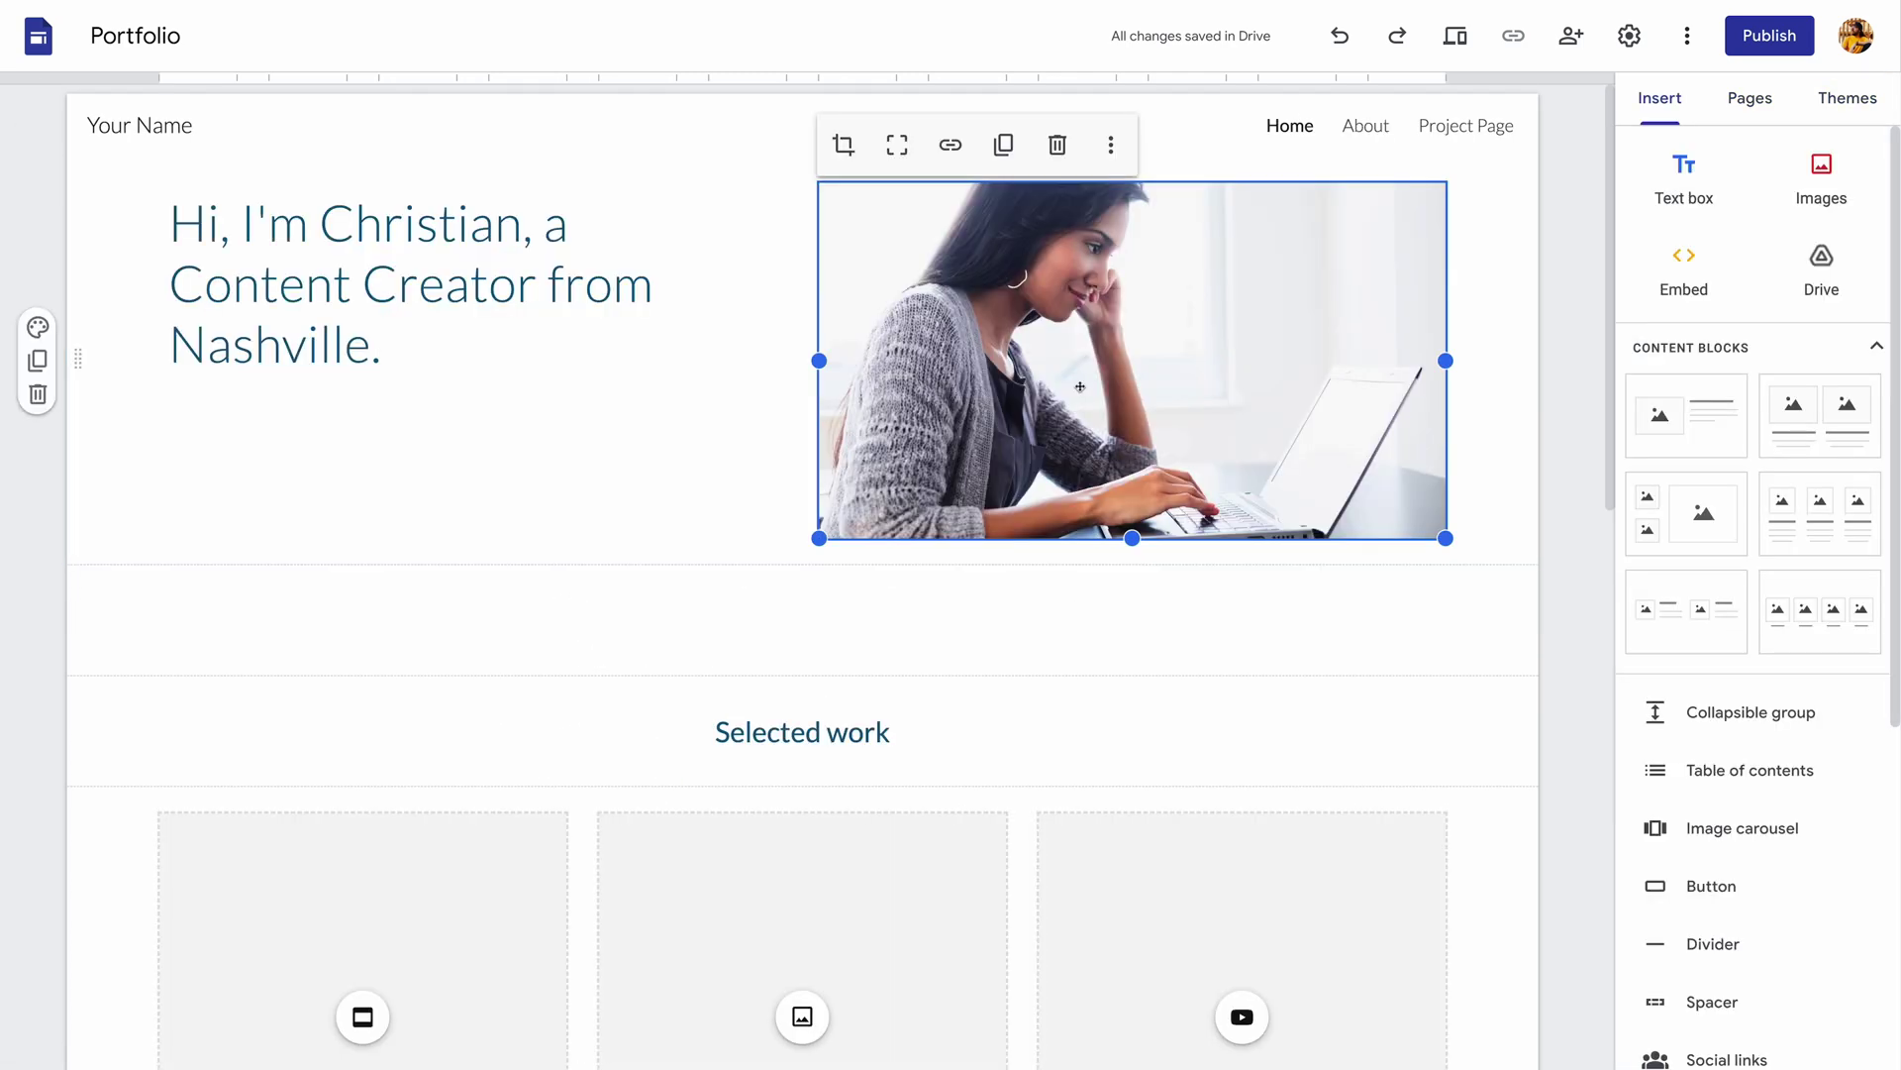
pyautogui.moveTo(1104, 378); pyautogui.dragTo(319, 404)
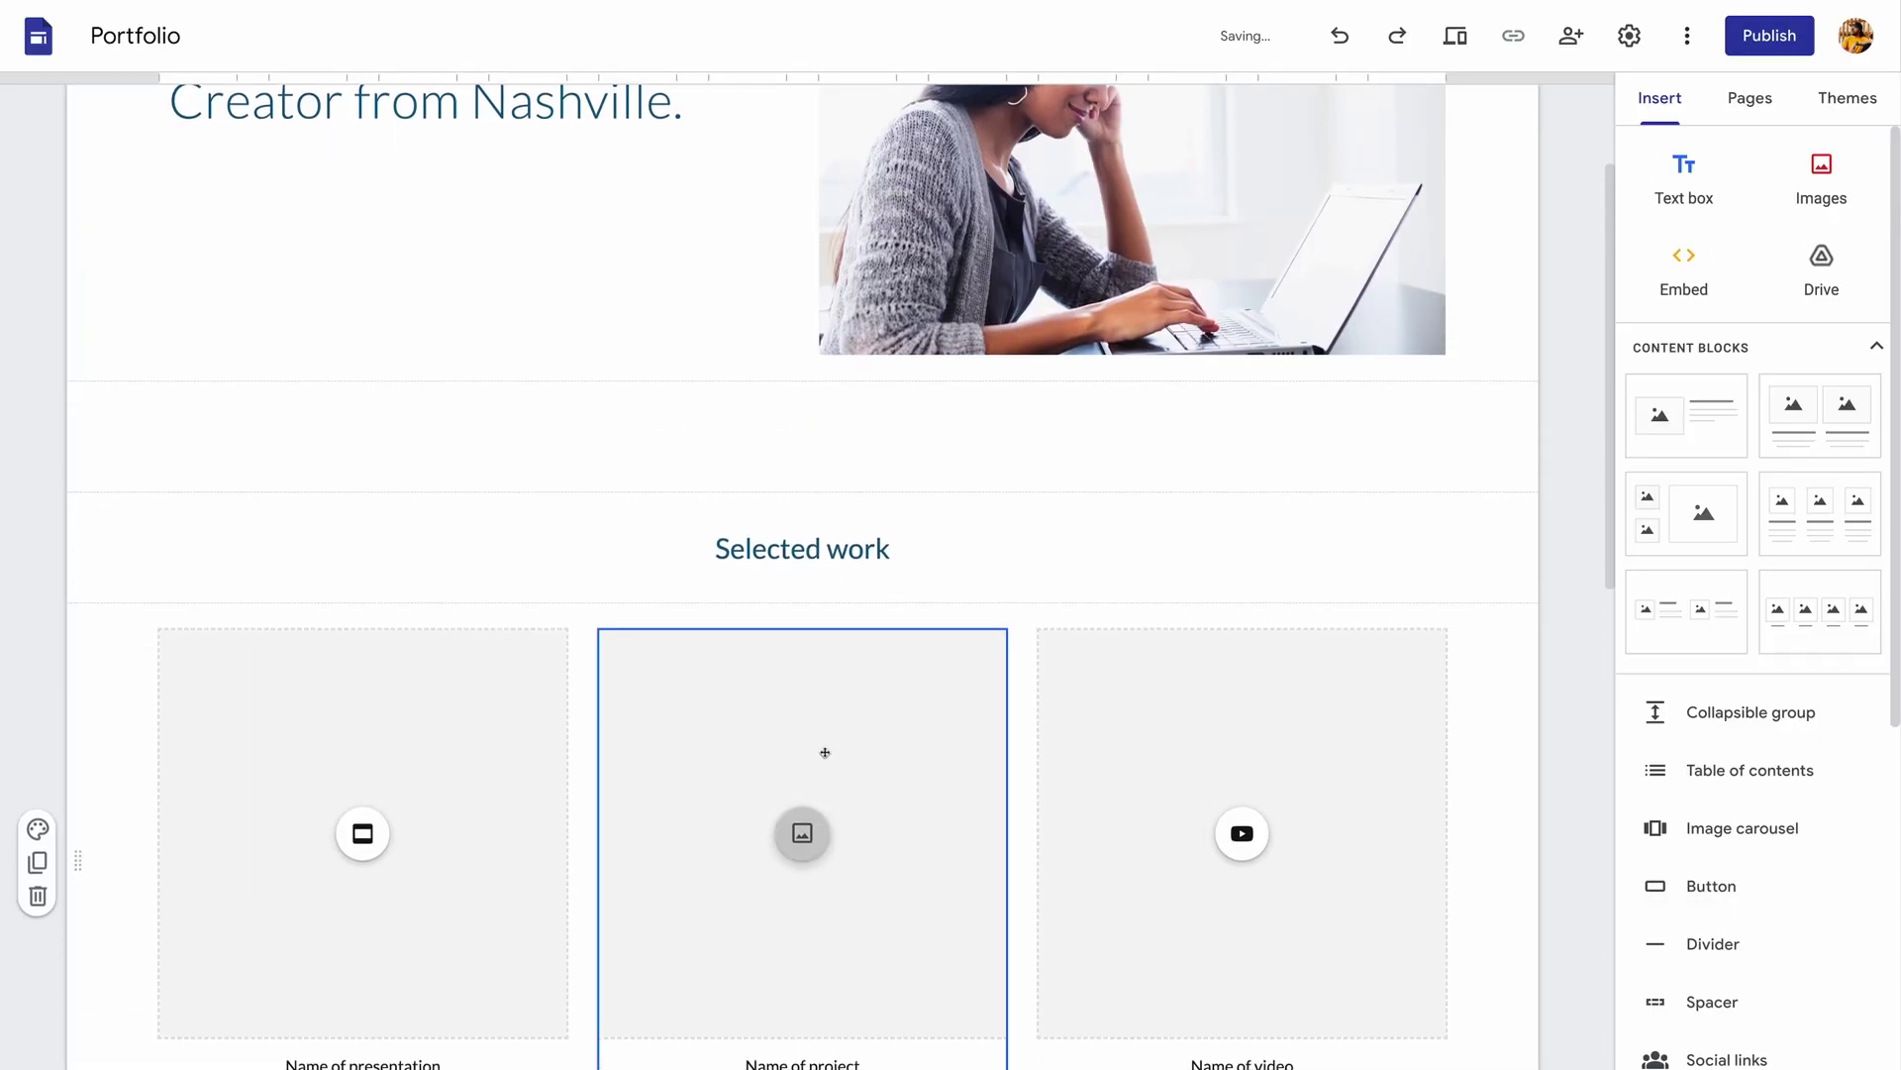
pyautogui.scroll(-3, 873, 473)
pyautogui.scroll(-1, 872, 472)
pyautogui.click(983, 457)
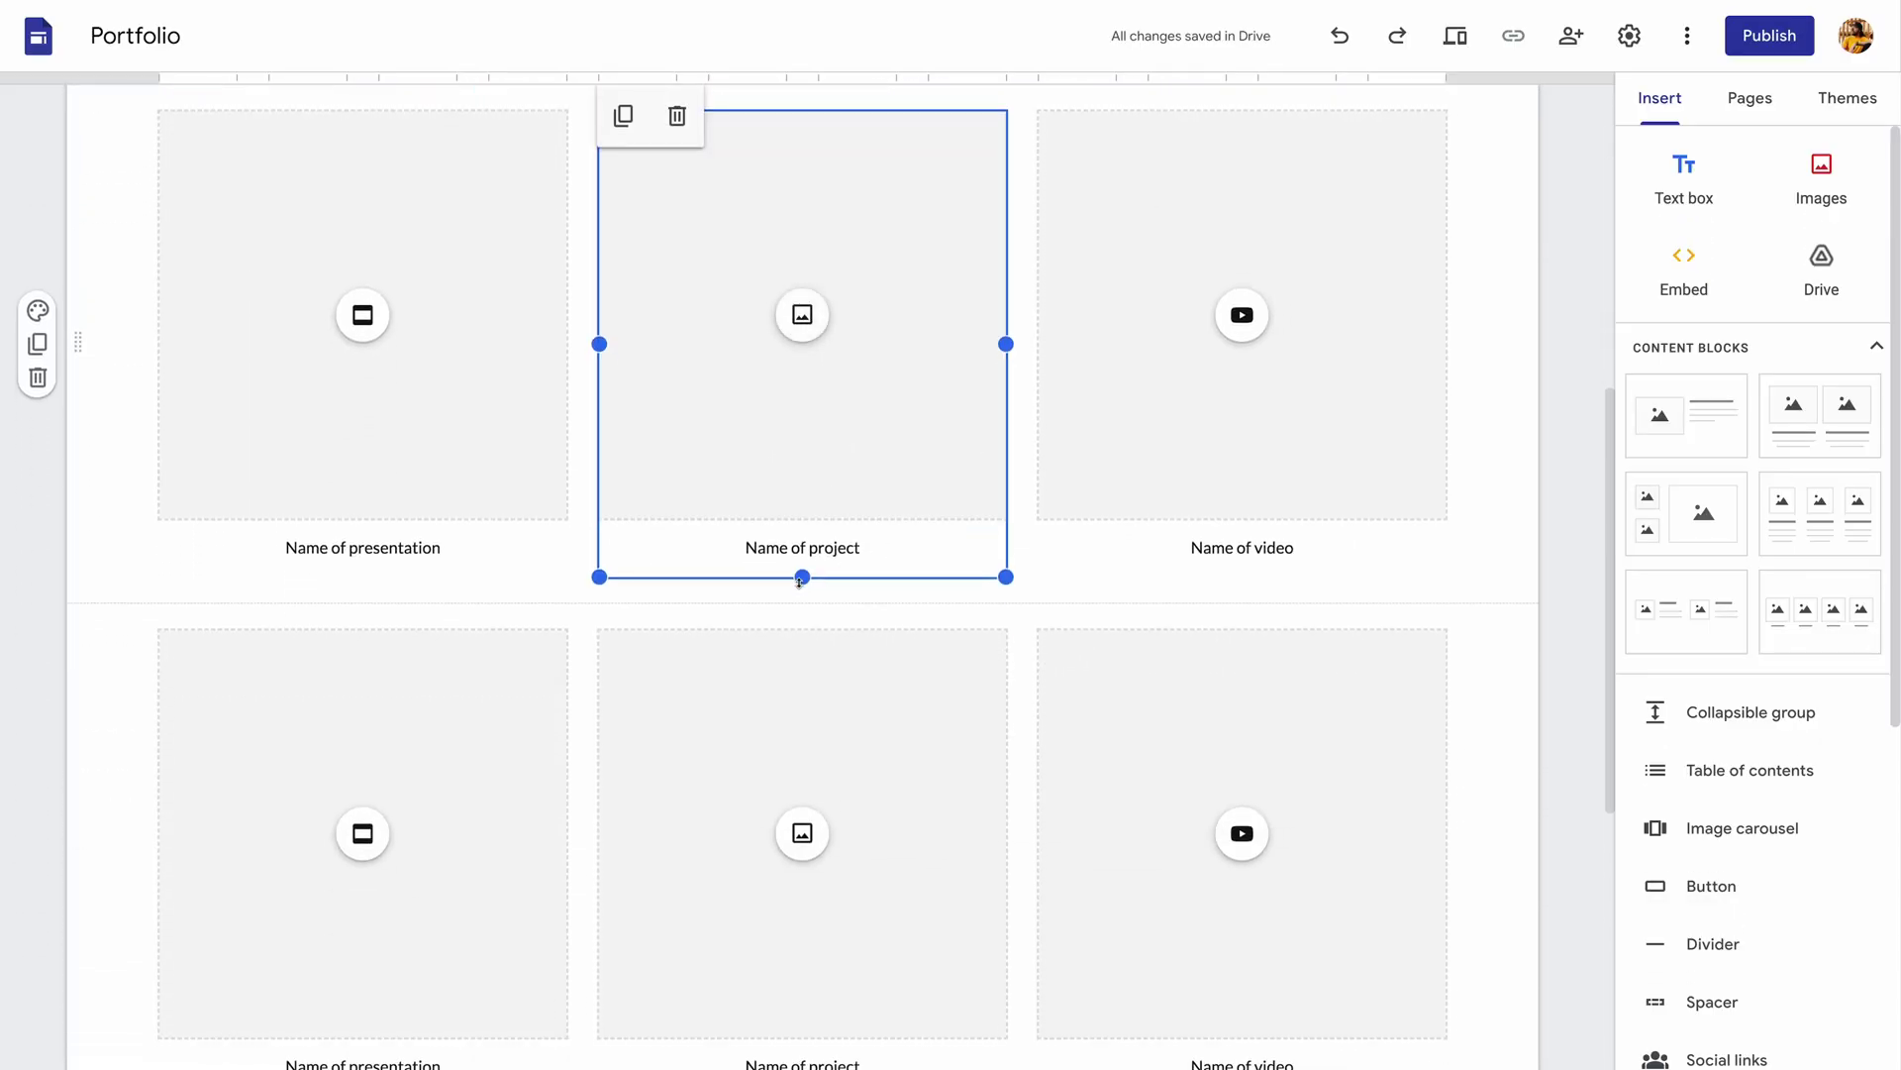
pyautogui.moveTo(801, 580); pyautogui.dragTo(799, 657)
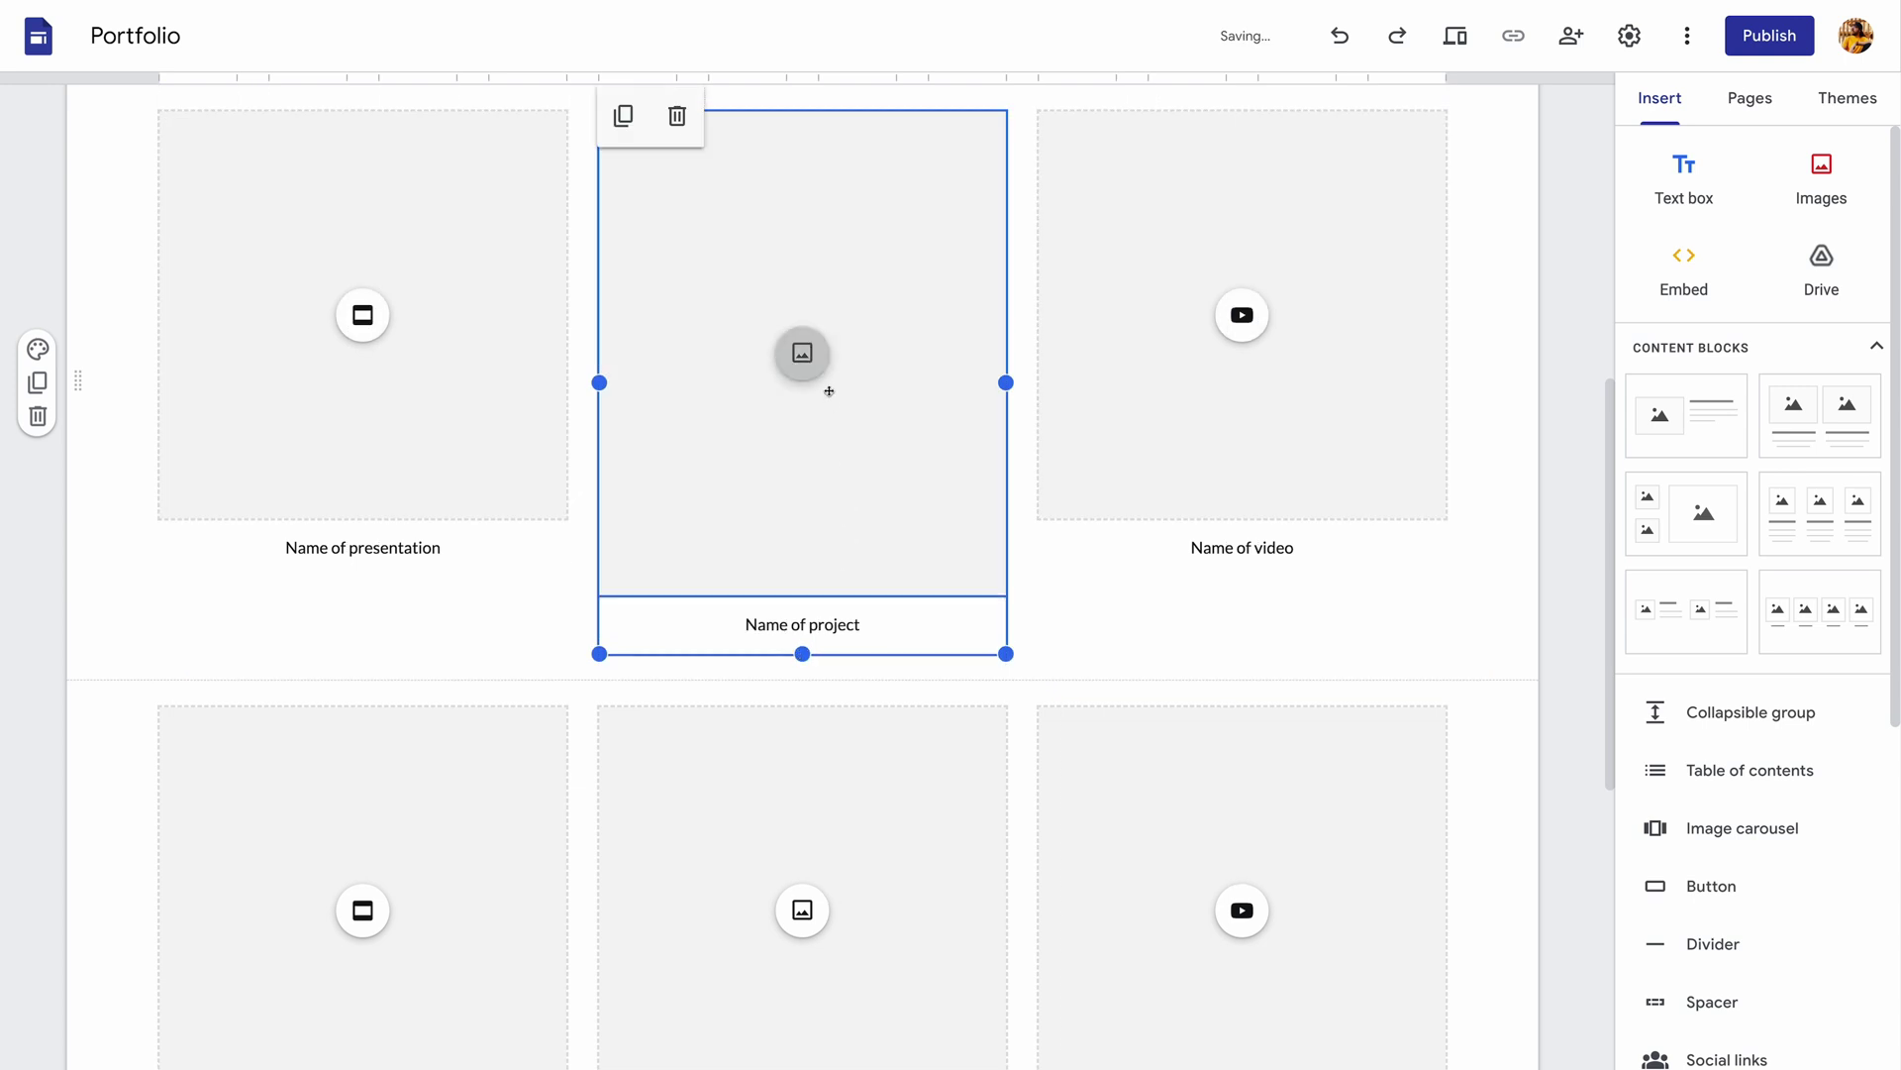
pyautogui.scroll(-3, 833, 394)
pyautogui.scroll(-1, 950, 594)
pyautogui.scroll(-2, 984, 644)
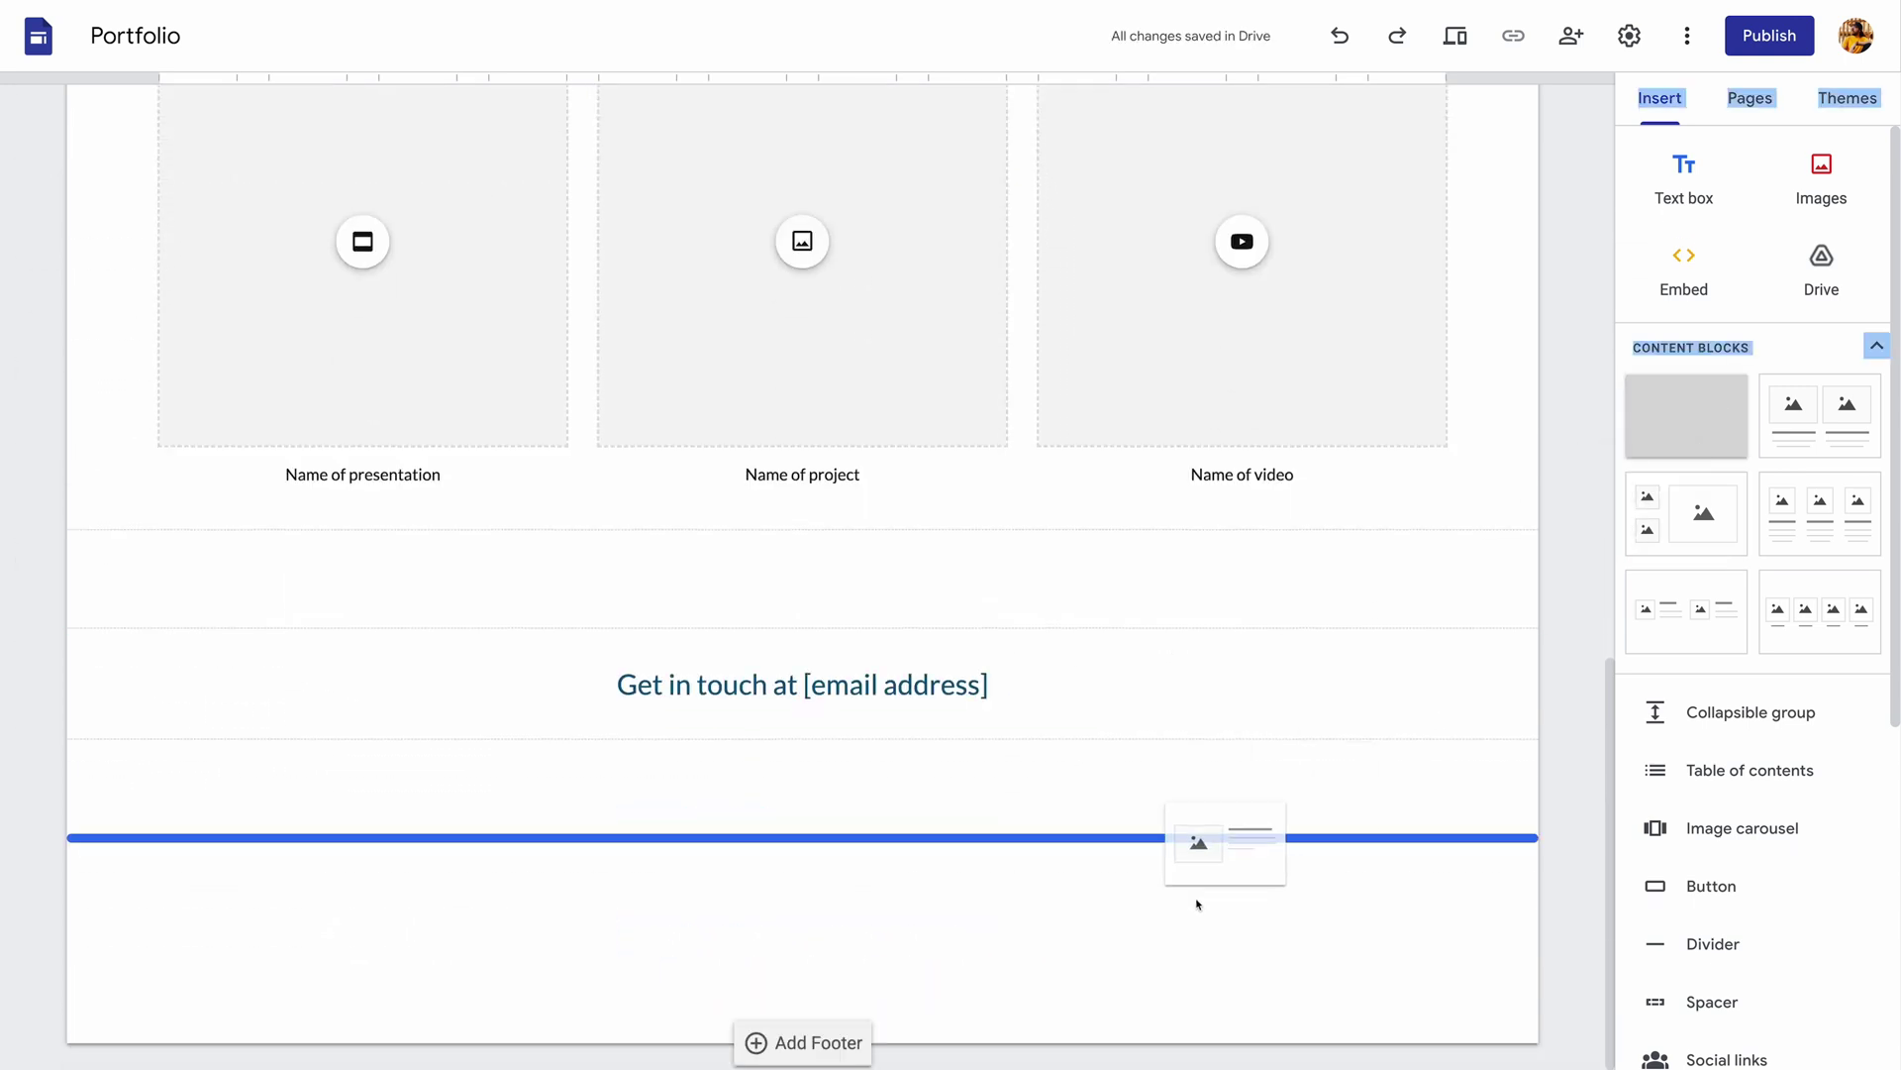
# Step: Add an image-and-text section below Get in touch, then try Diplomat, Vision and Level themes
pyautogui.moveTo(1198, 904); pyautogui.dragTo(1194, 904)
pyautogui.click(1761, 761)
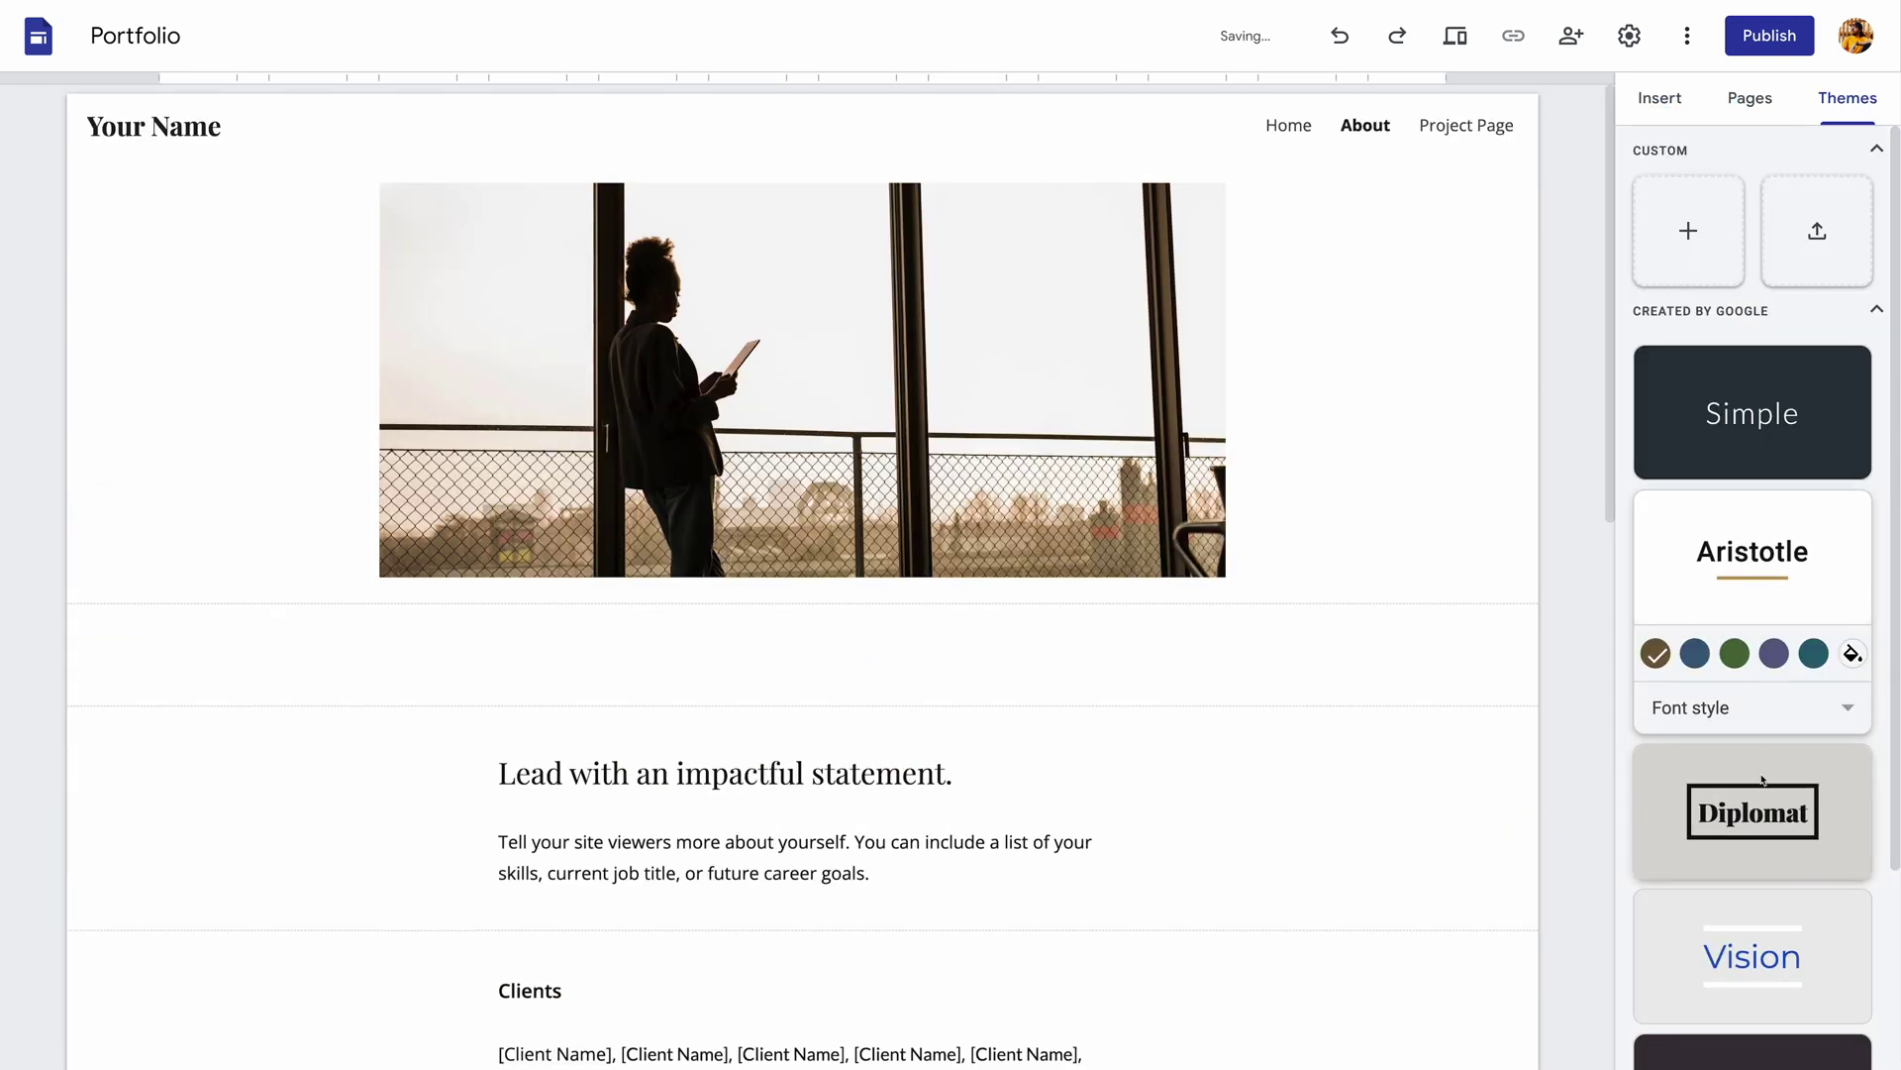
pyautogui.scroll(-2, 1761, 774)
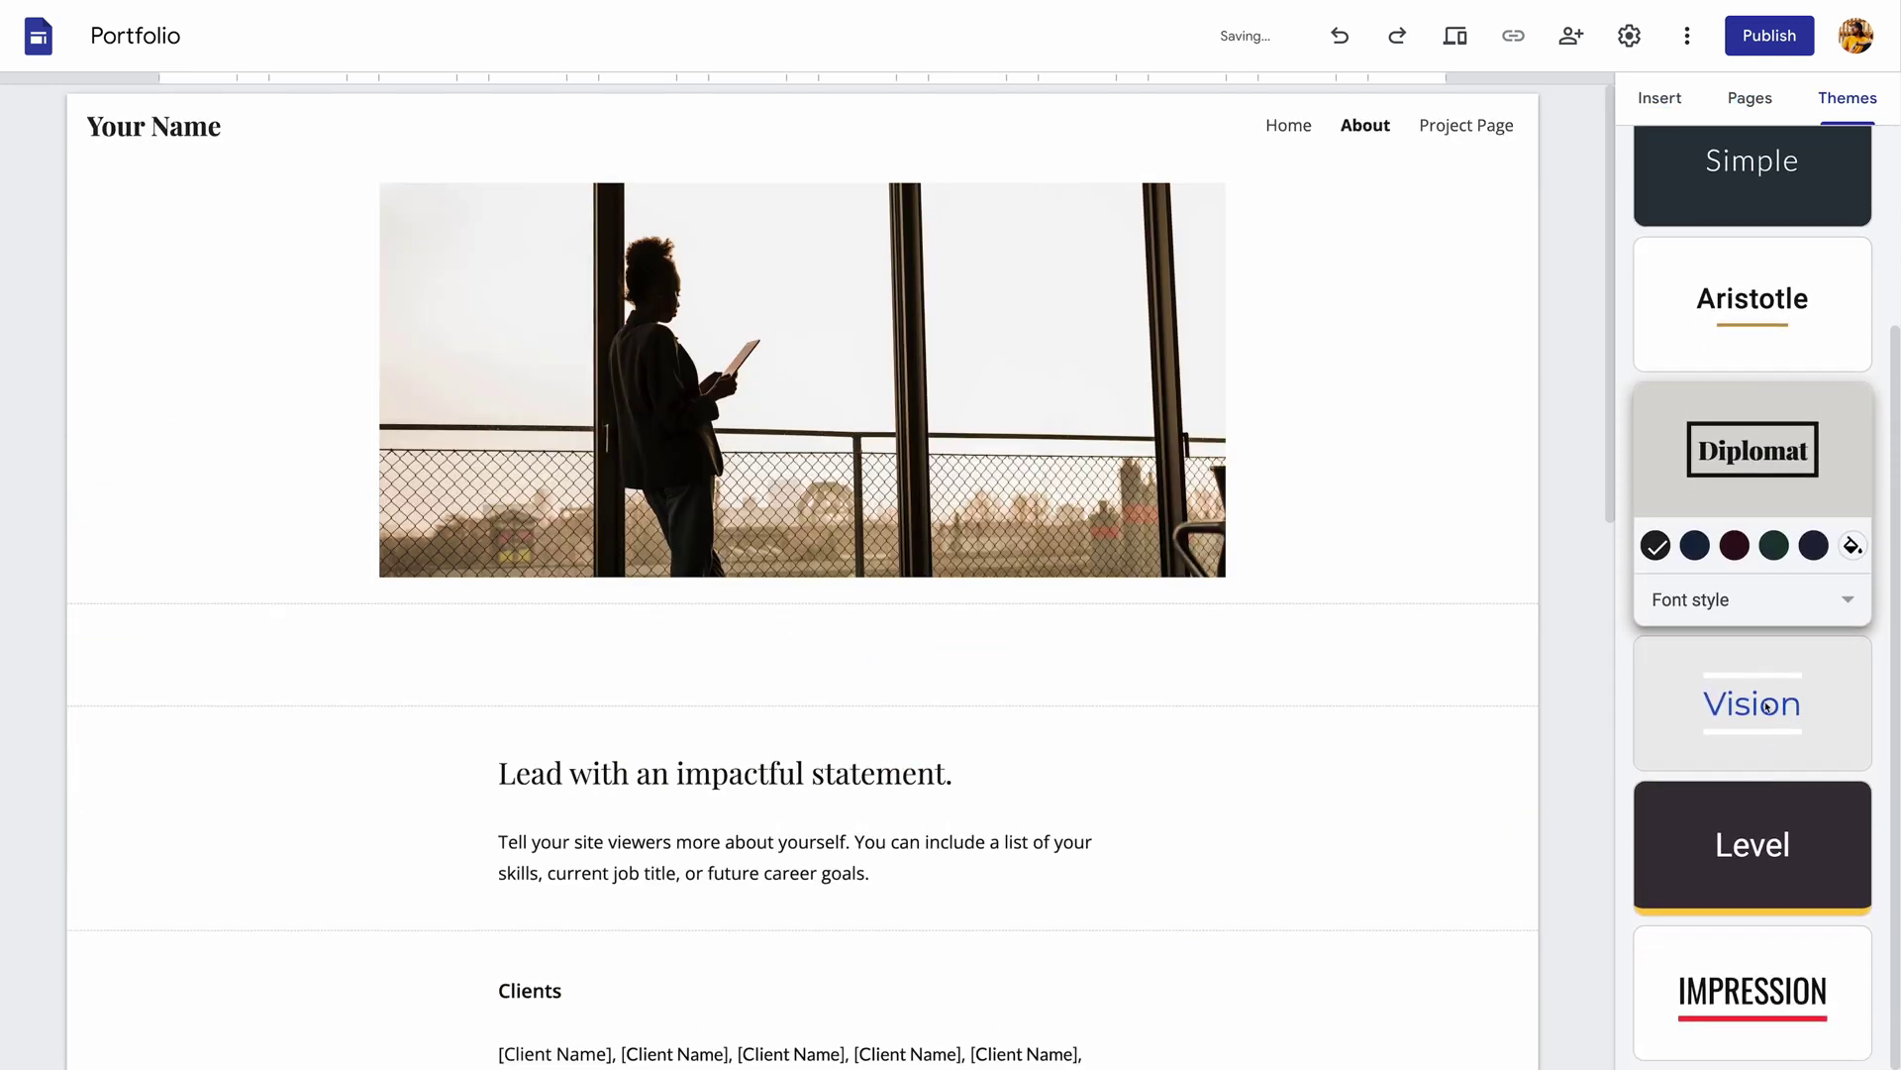
pyautogui.click(1767, 708)
pyautogui.click(1768, 854)
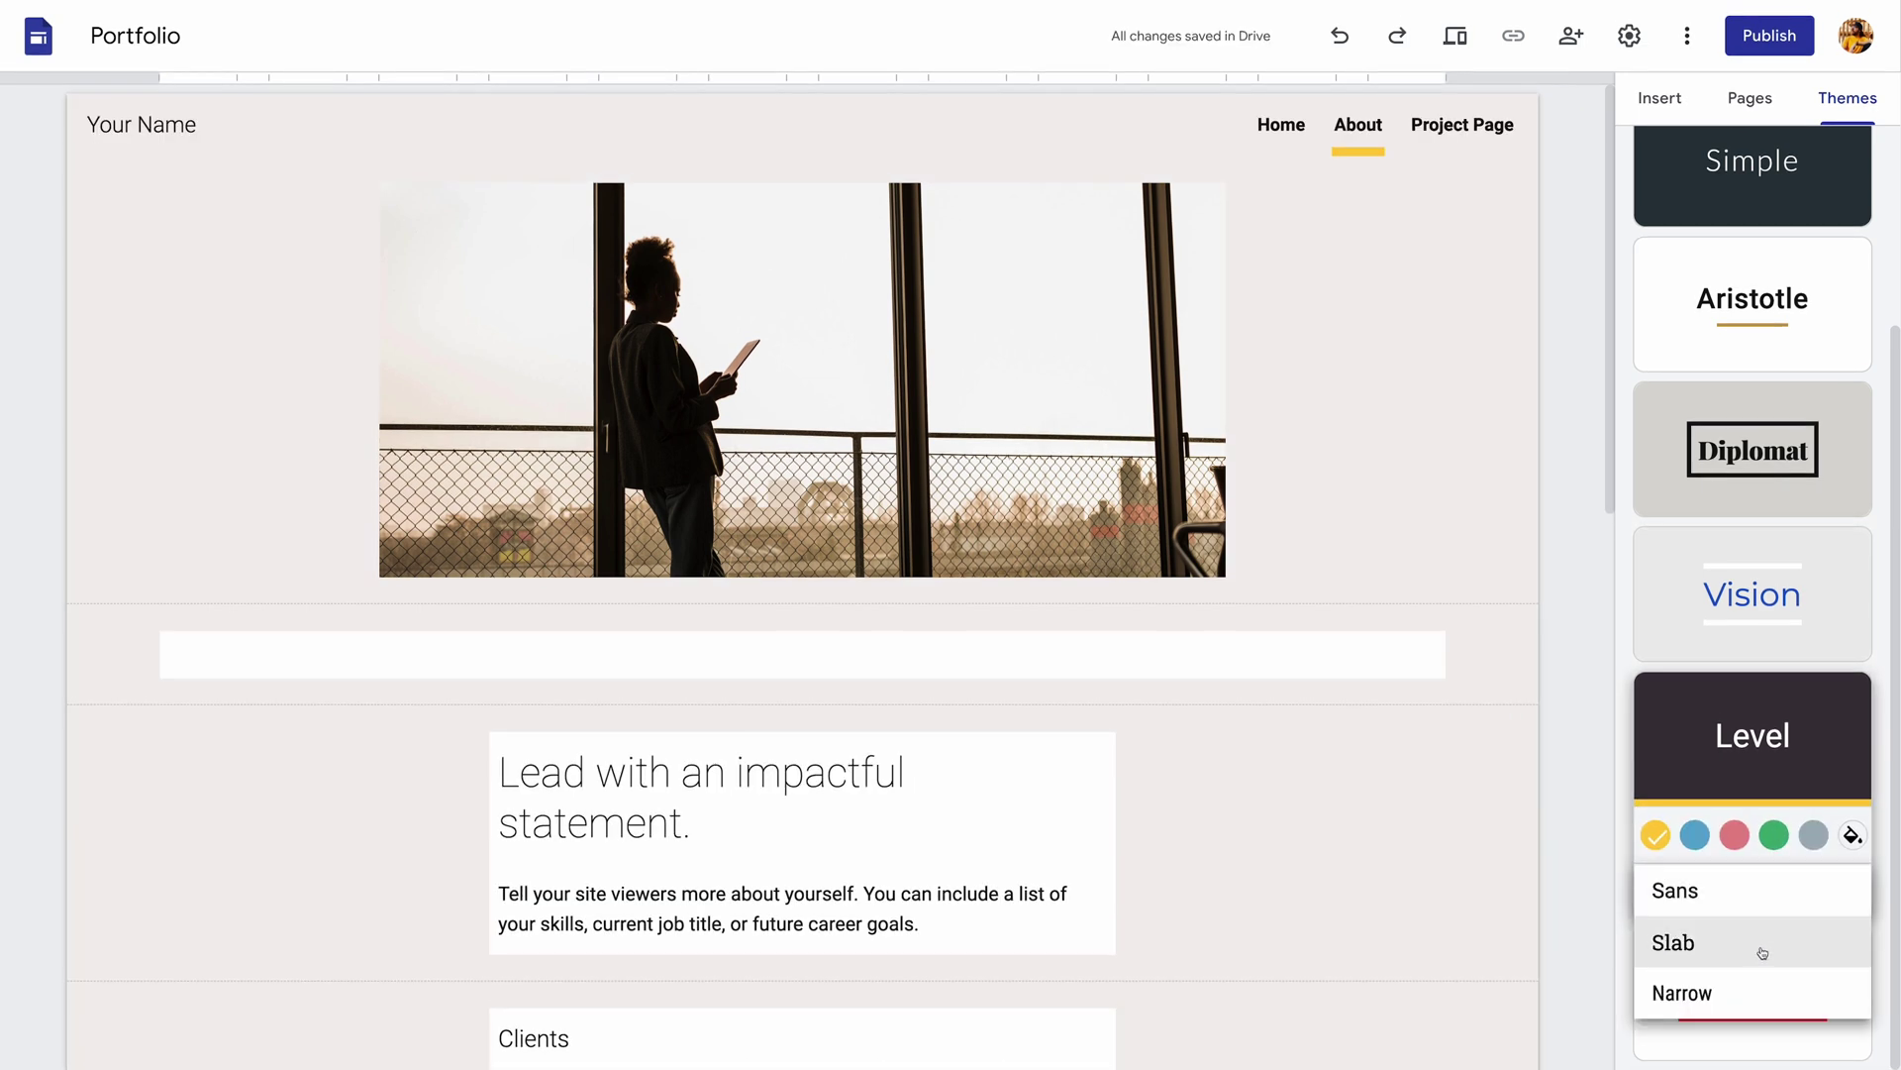
pyautogui.scroll(3, 1753, 739)
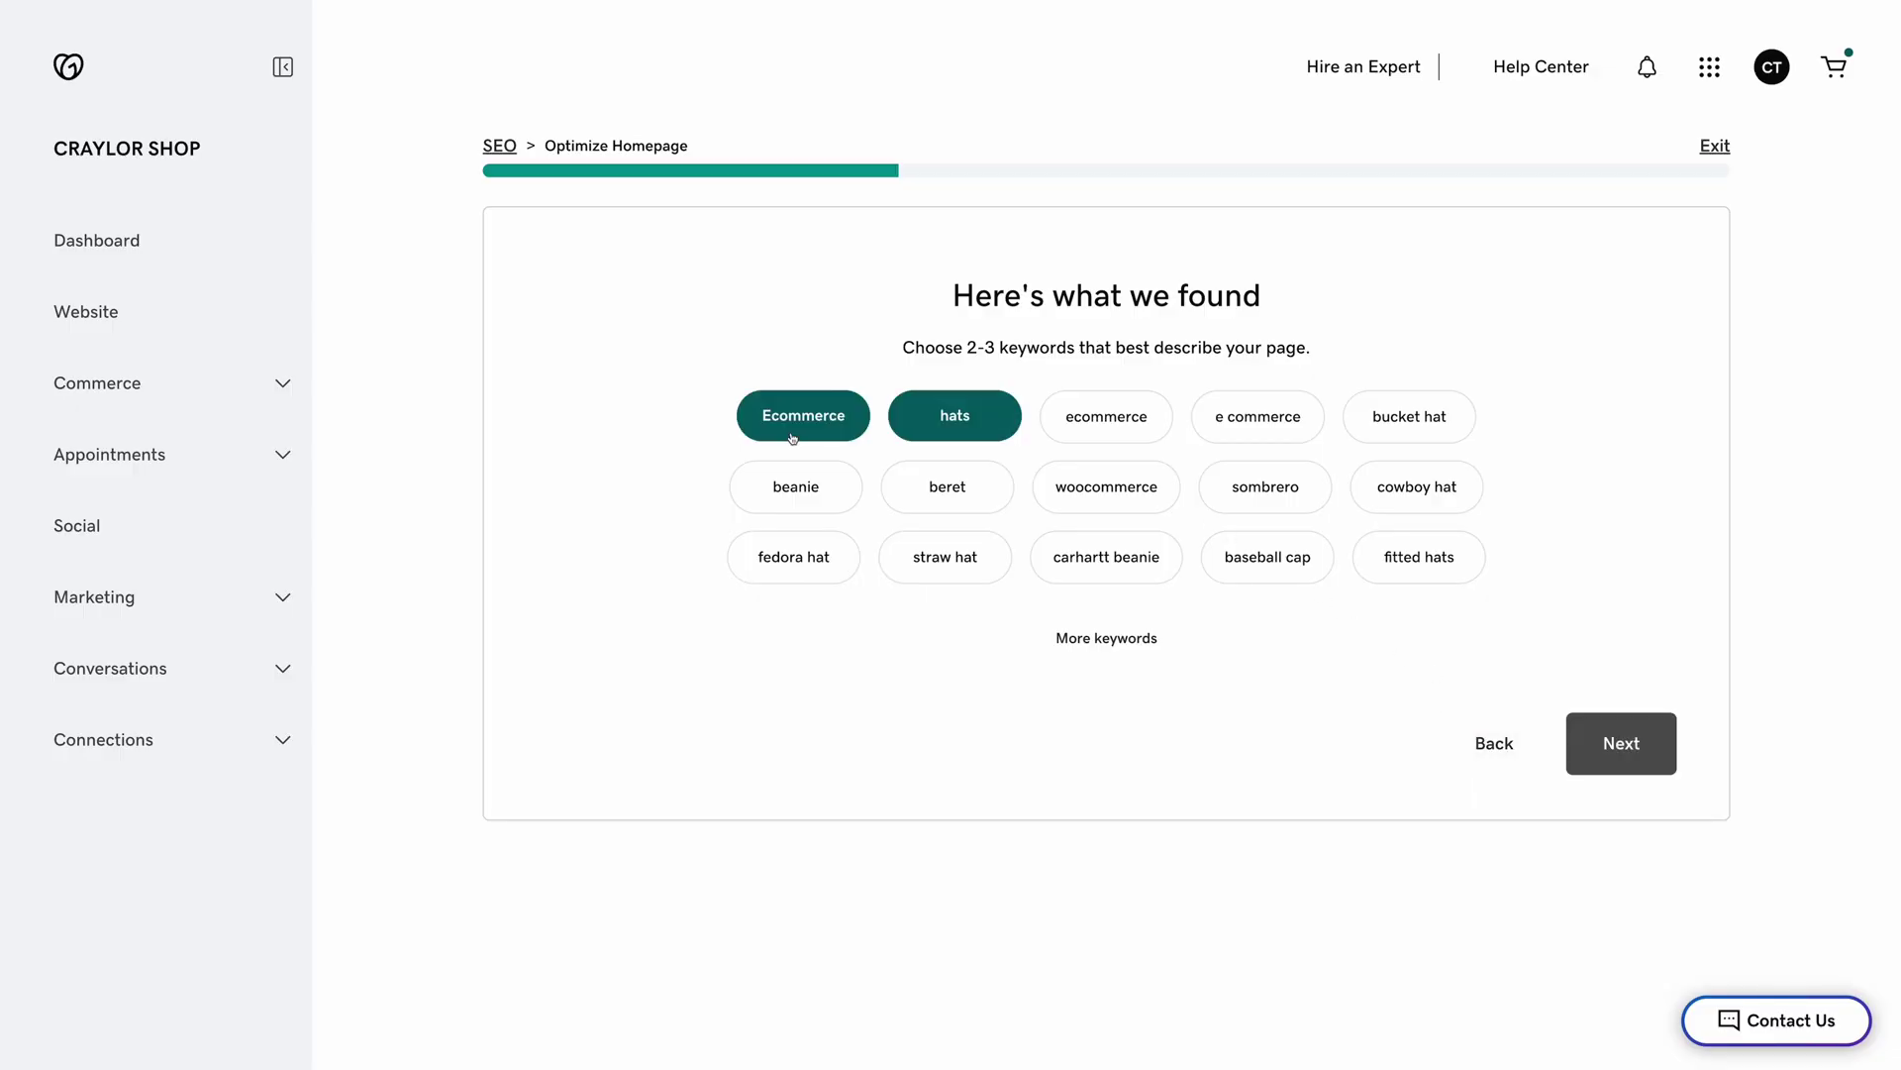
# Step: Preview the search listing with hats and Ecommerce keywords and begin editing its title and description
pyautogui.click(1669, 751)
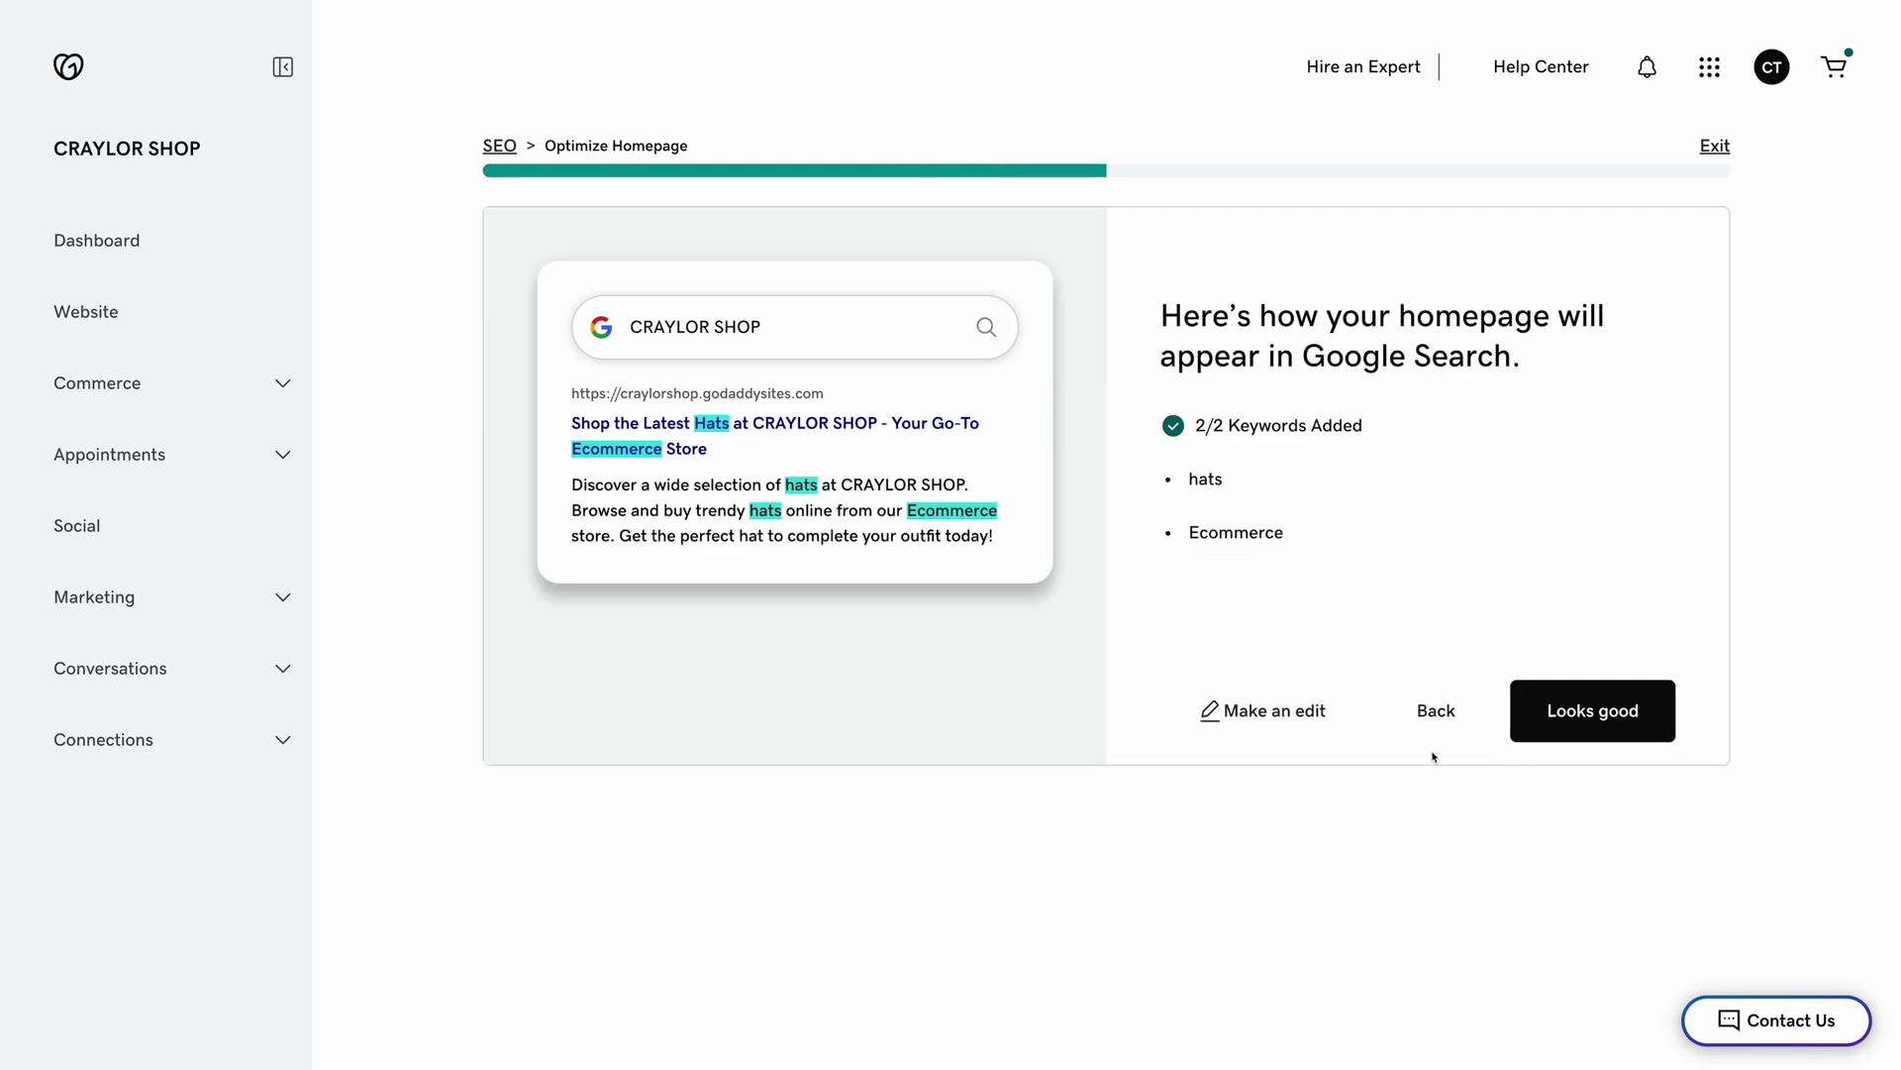
pyautogui.click(1273, 713)
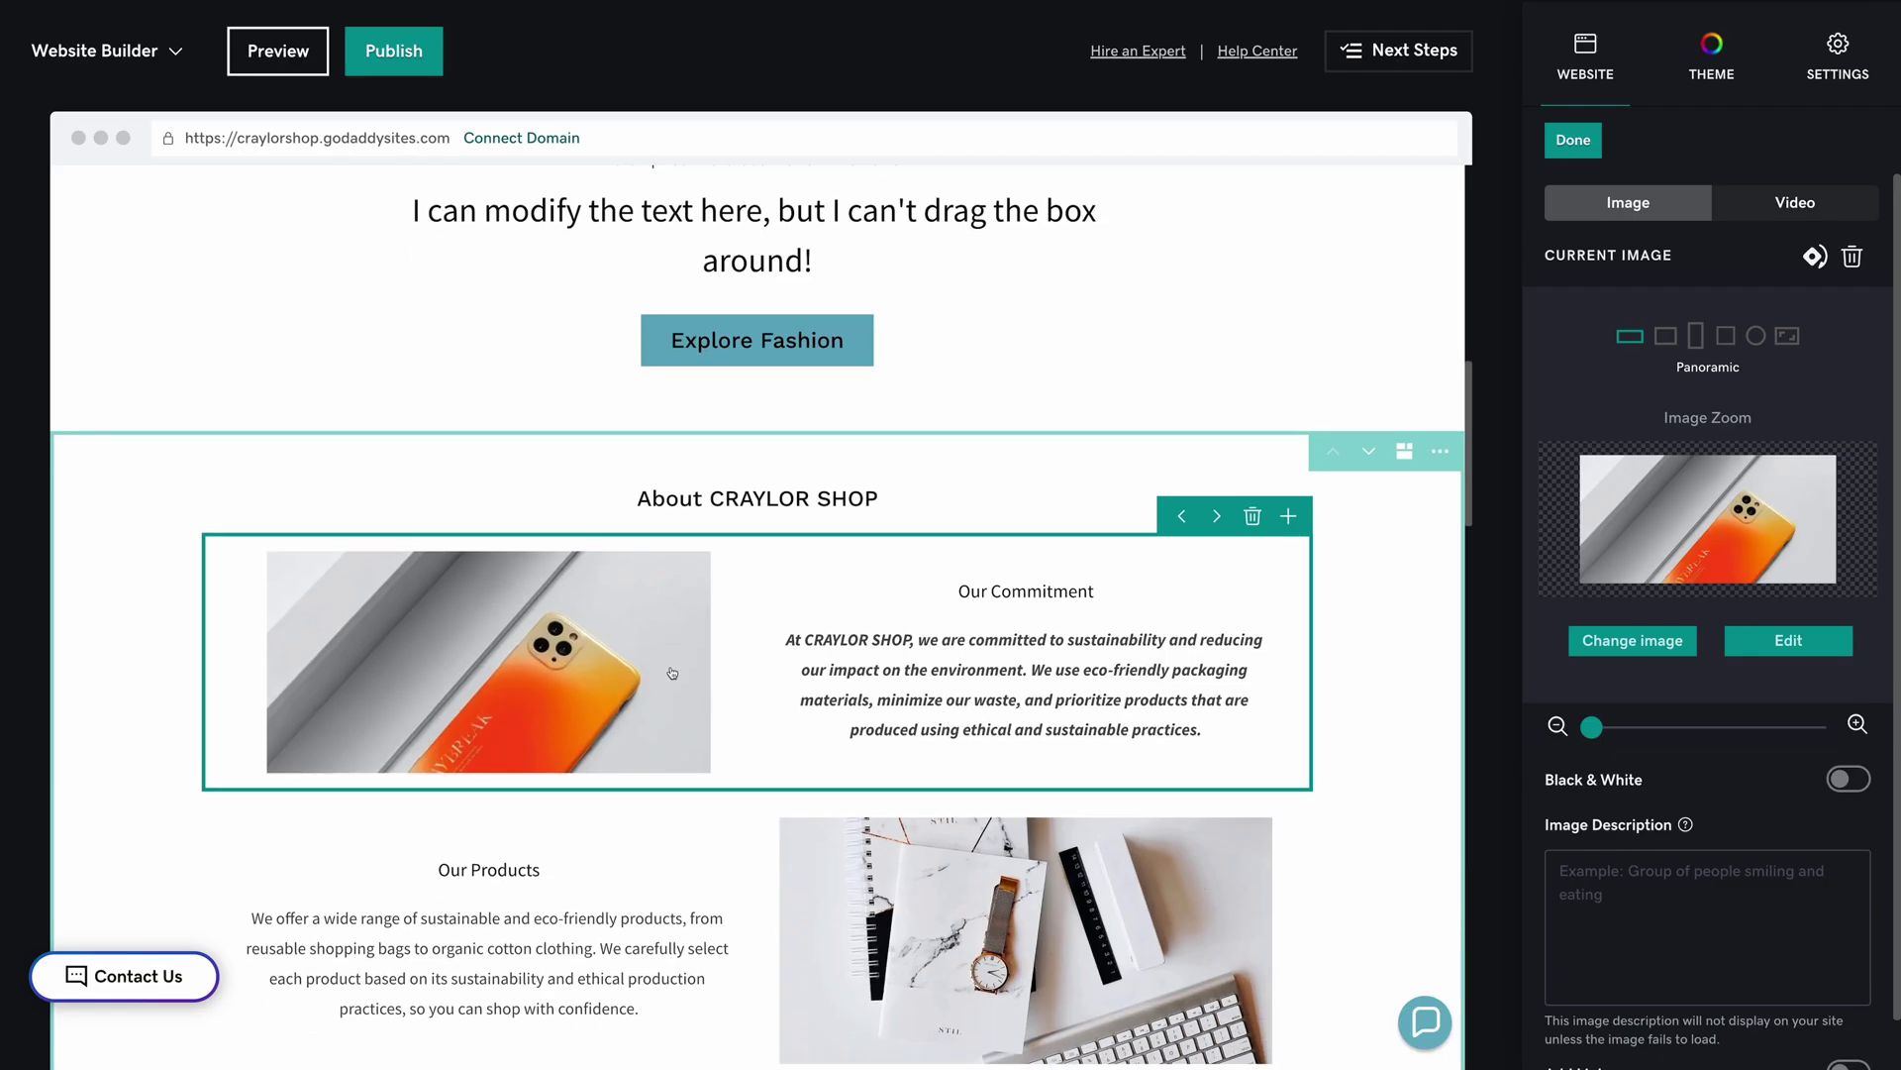
pyautogui.scroll(-3, 679, 707)
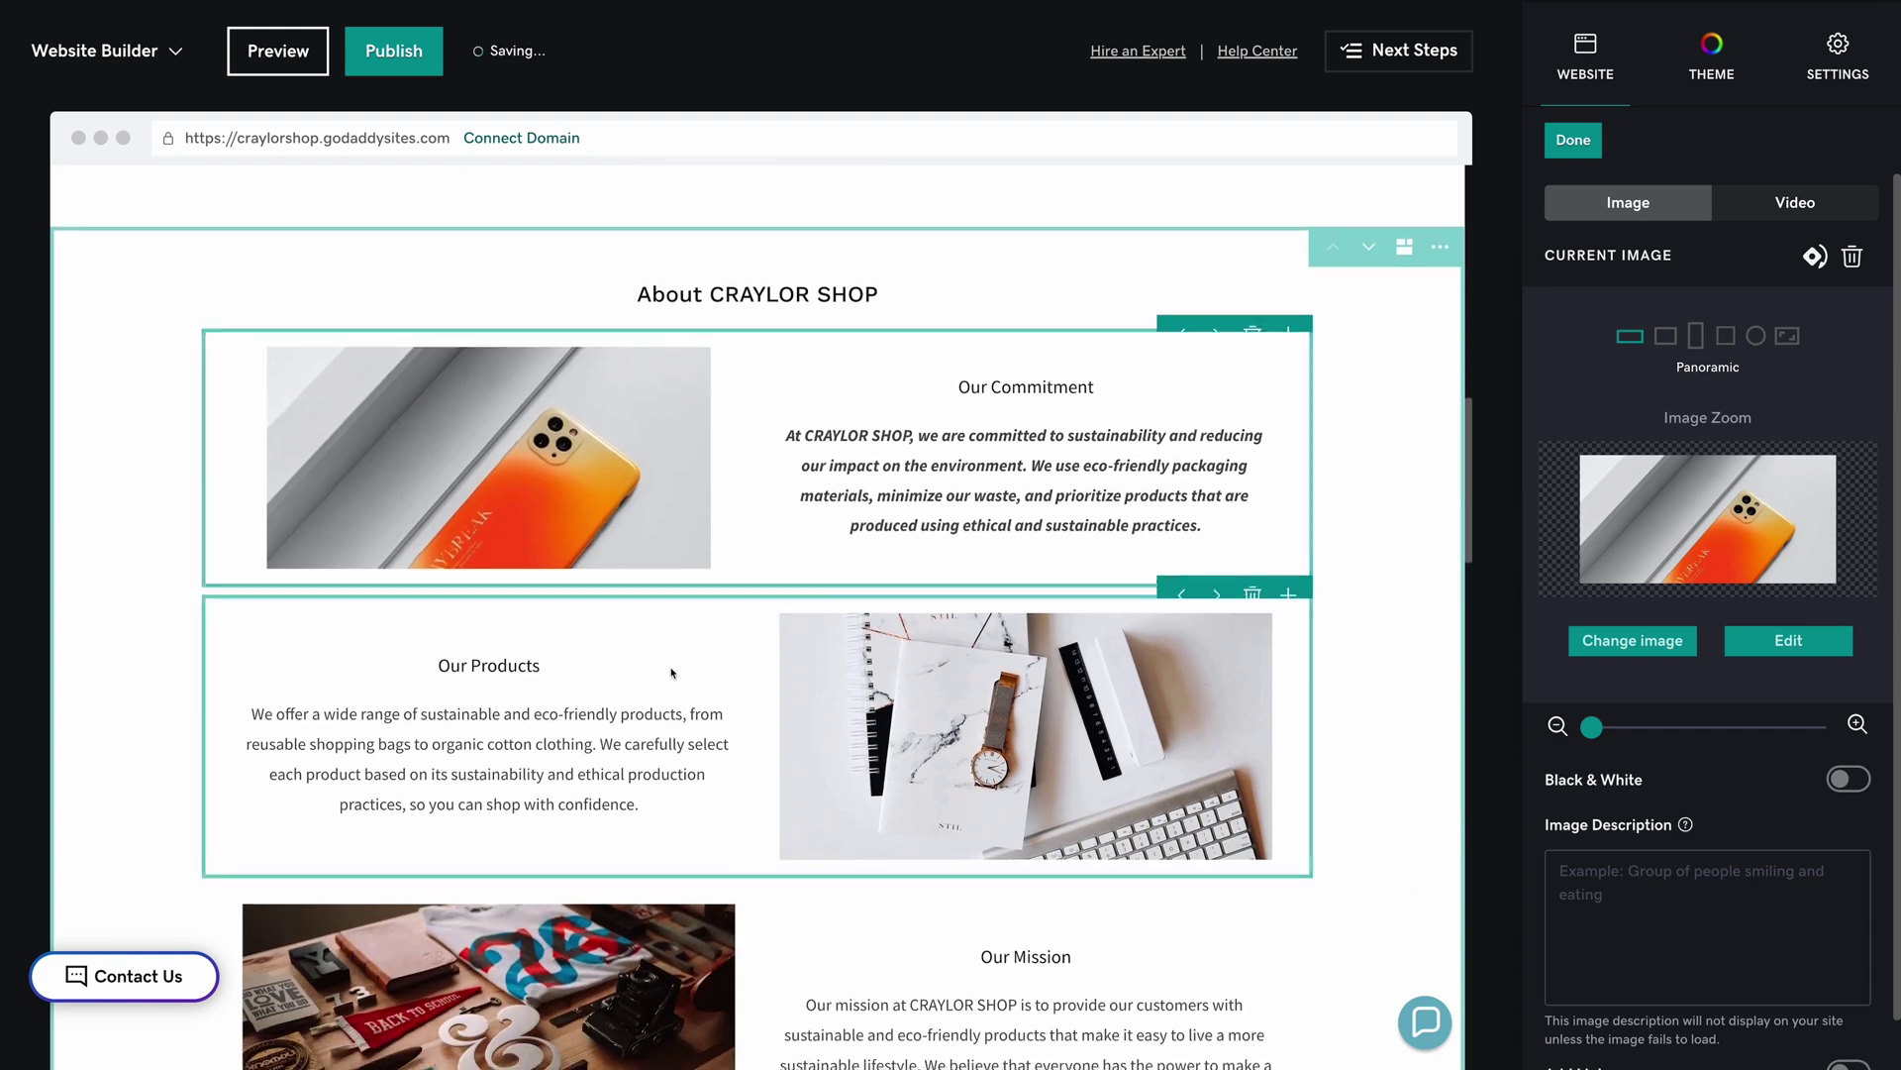
# Step: Select the Our Products block and move it above Our Commitment
pyautogui.click(679, 707)
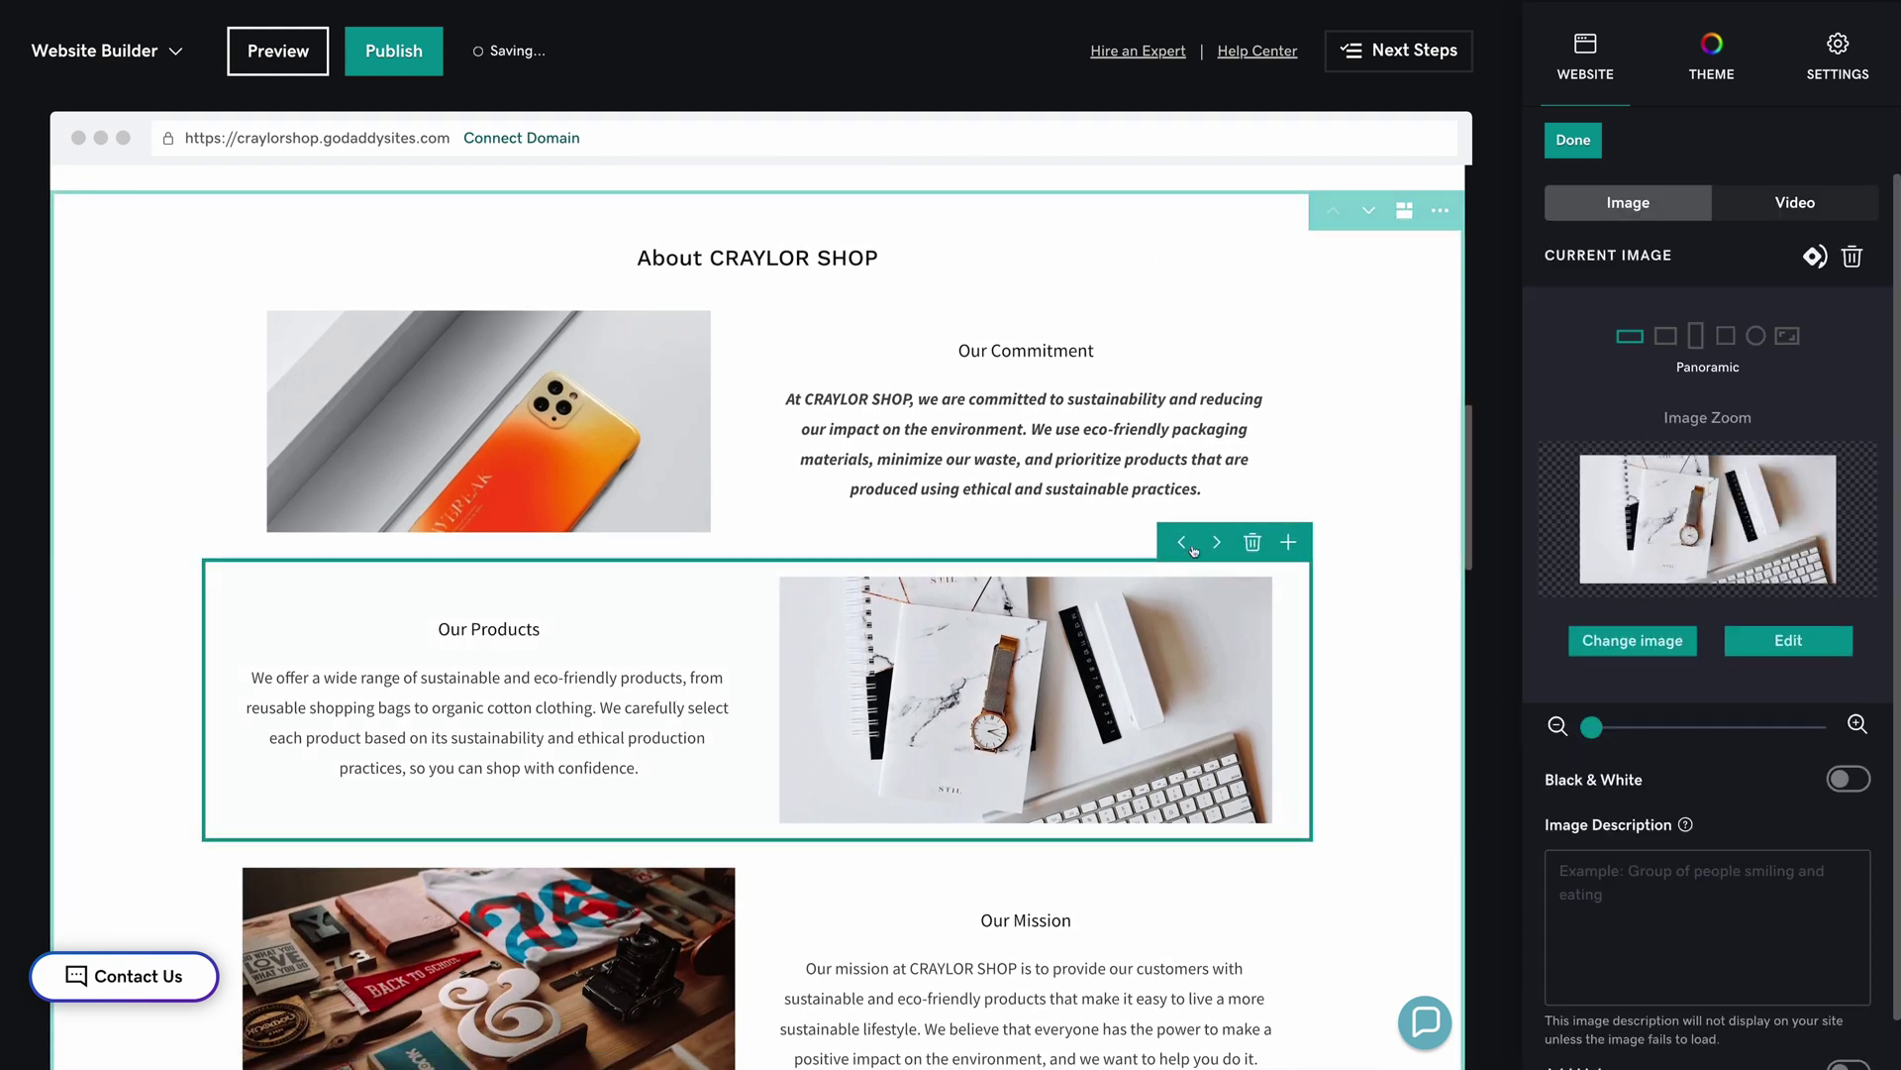
pyautogui.click(1183, 543)
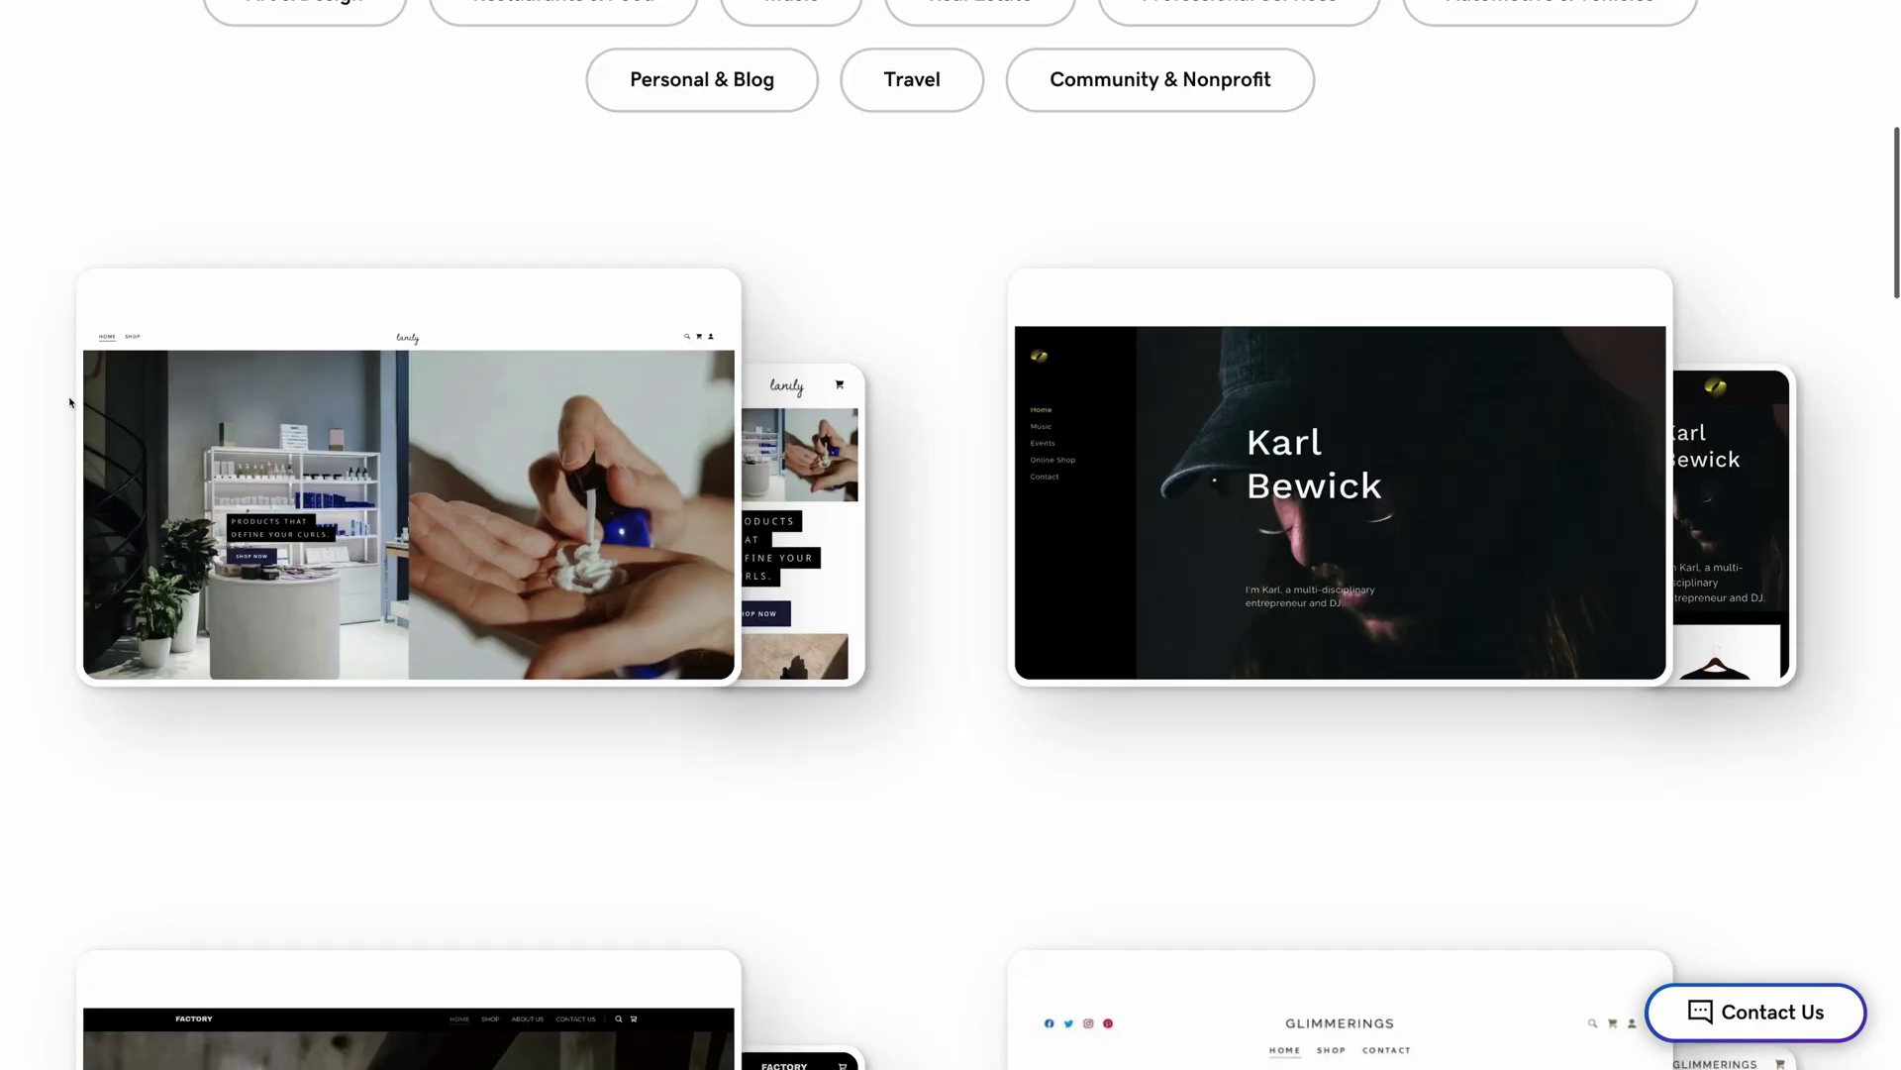
pyautogui.scroll(-3, 68, 402)
pyautogui.scroll(-3, 68, 402)
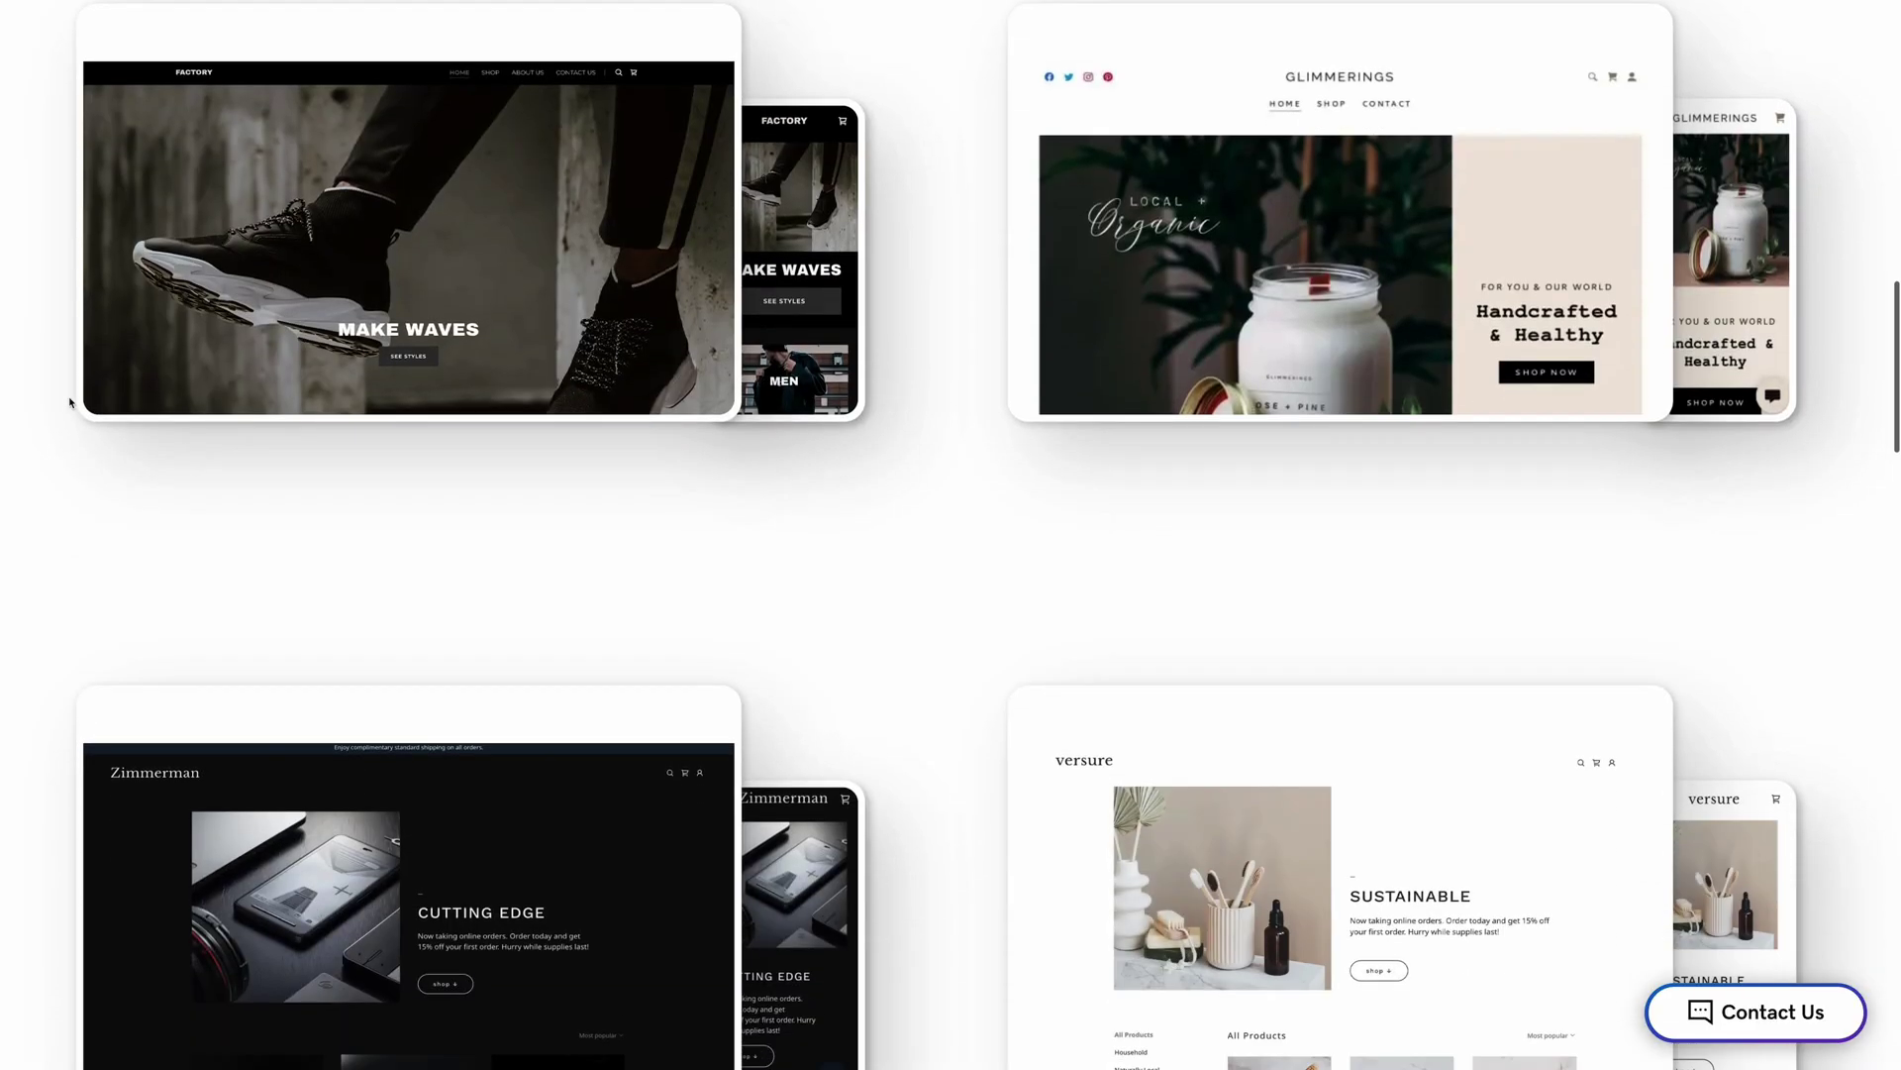
pyautogui.scroll(-3, 69, 401)
pyautogui.scroll(-3, 68, 401)
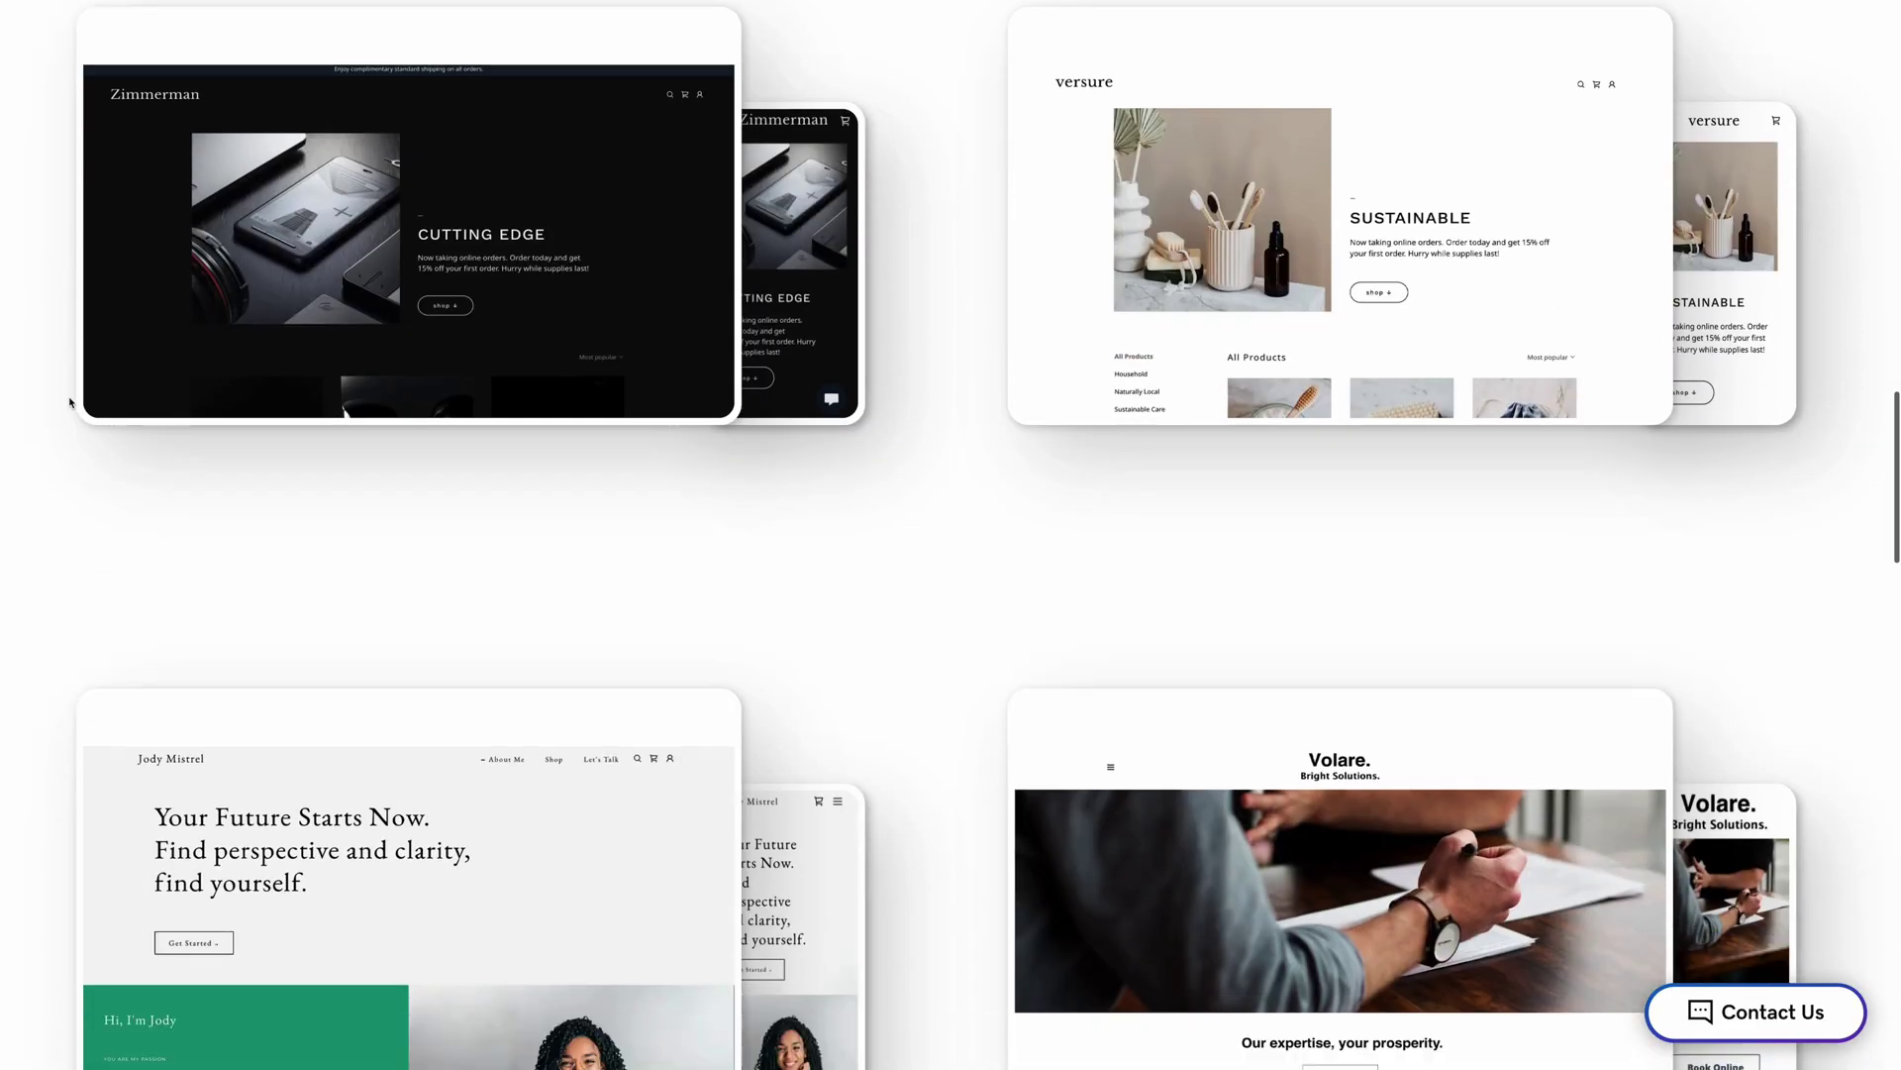
pyautogui.scroll(-3, 69, 401)
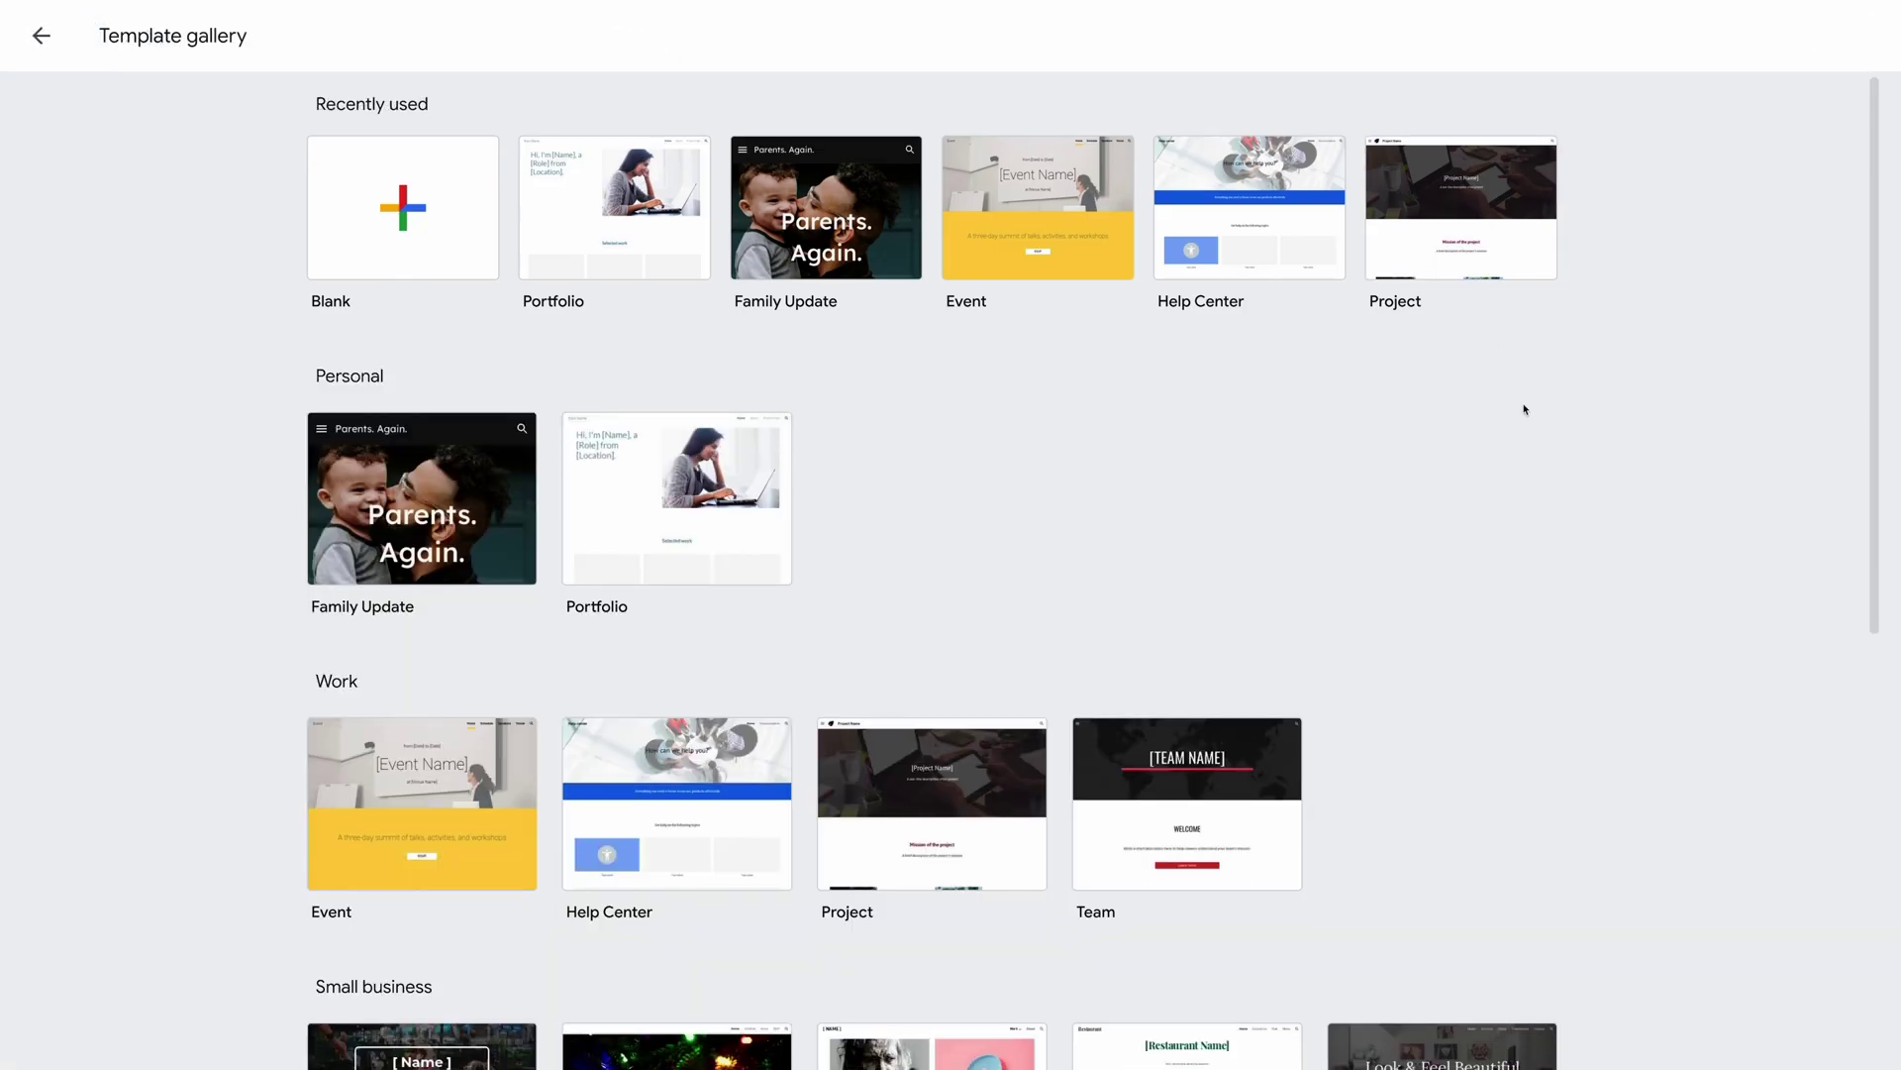
pyautogui.scroll(-1, 1513, 388)
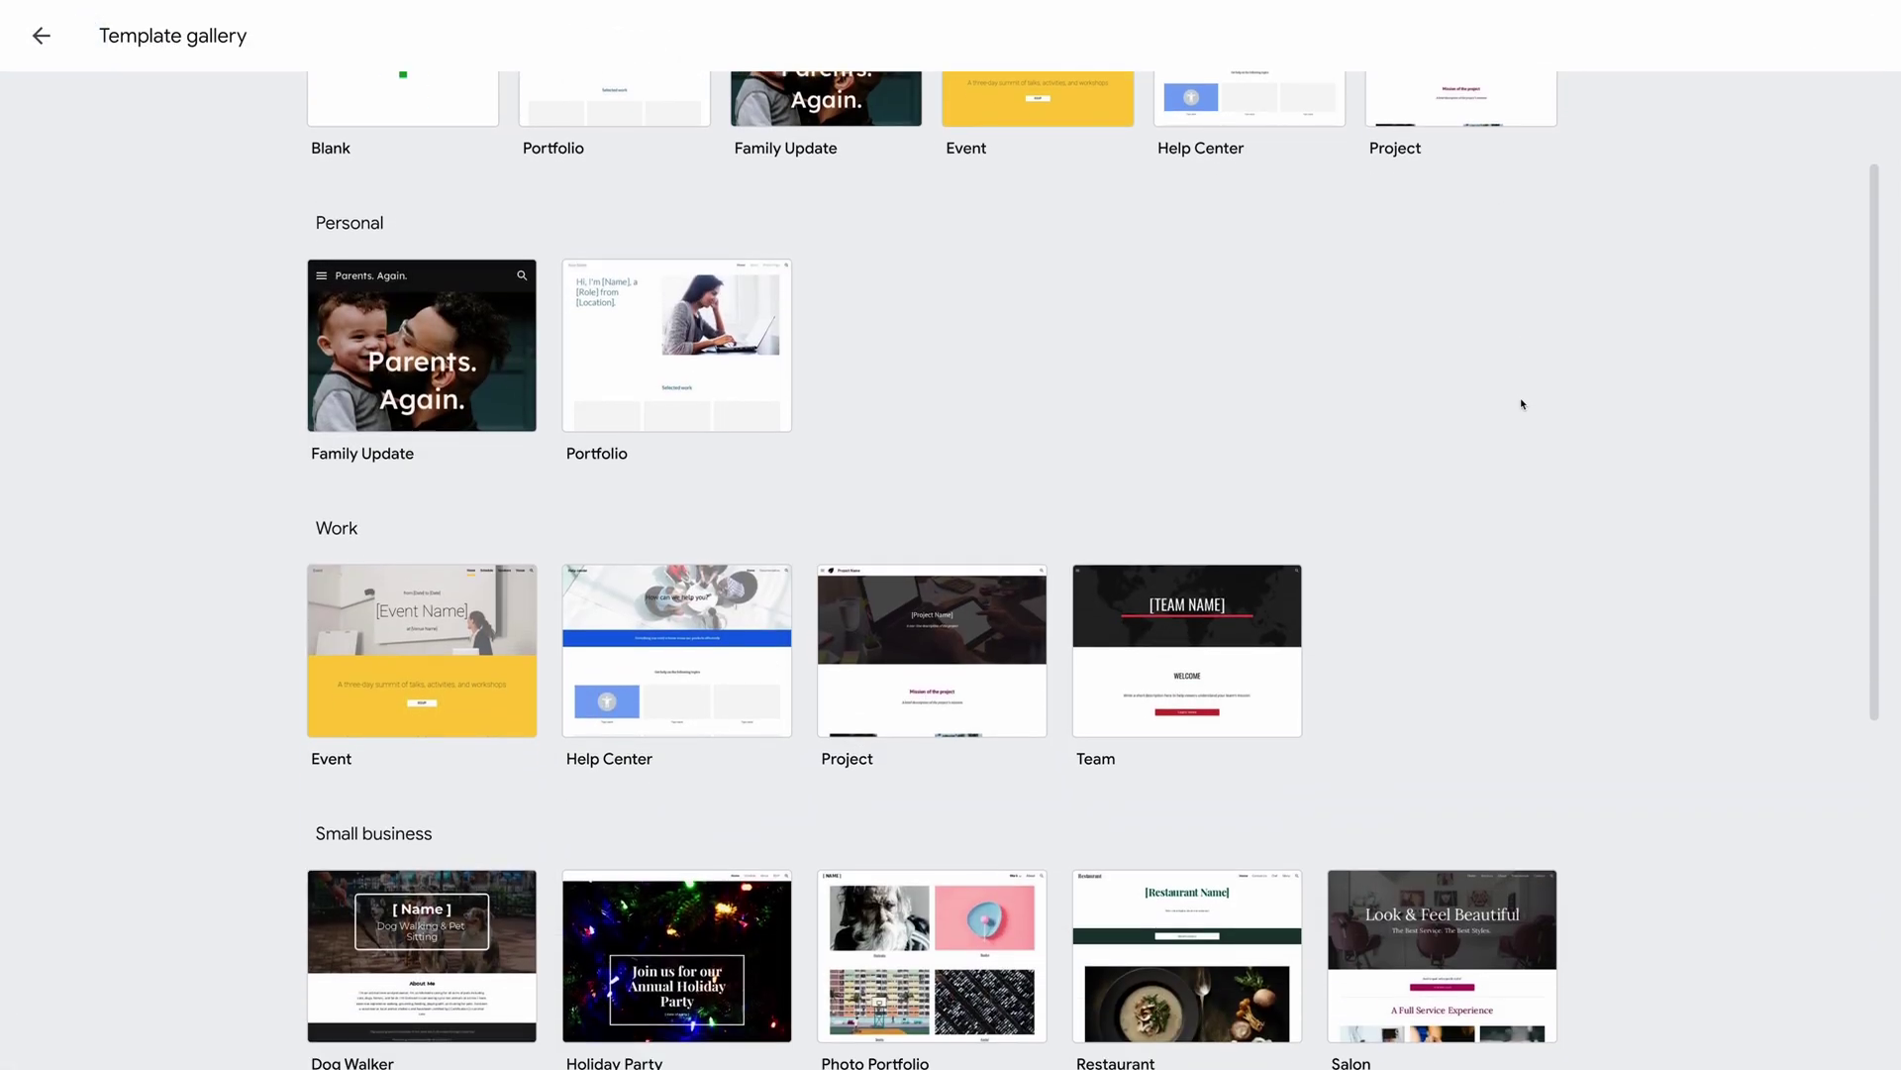
pyautogui.scroll(-1, 1516, 385)
pyautogui.scroll(-2, 1522, 381)
pyautogui.scroll(-1, 1536, 356)
pyautogui.scroll(-2, 1536, 357)
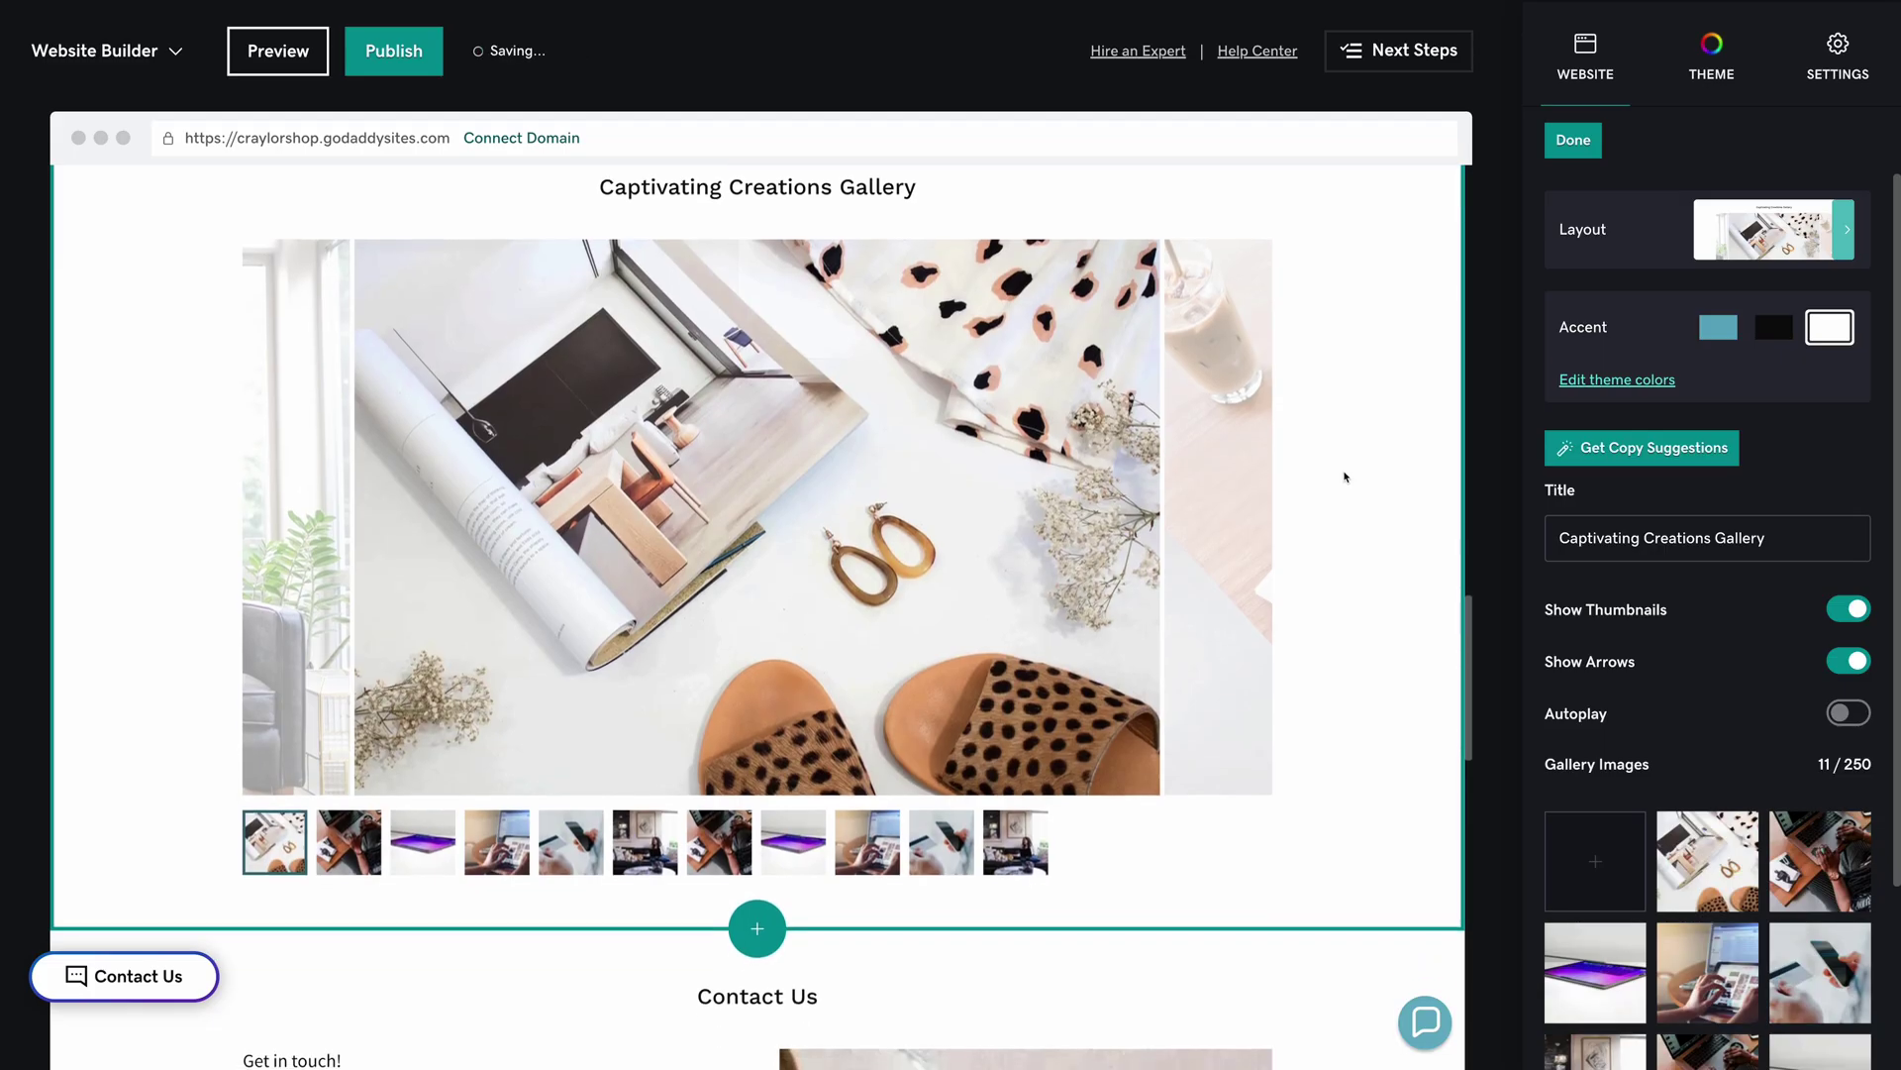
pyautogui.scroll(-3, 1321, 494)
pyautogui.scroll(-2, 1321, 493)
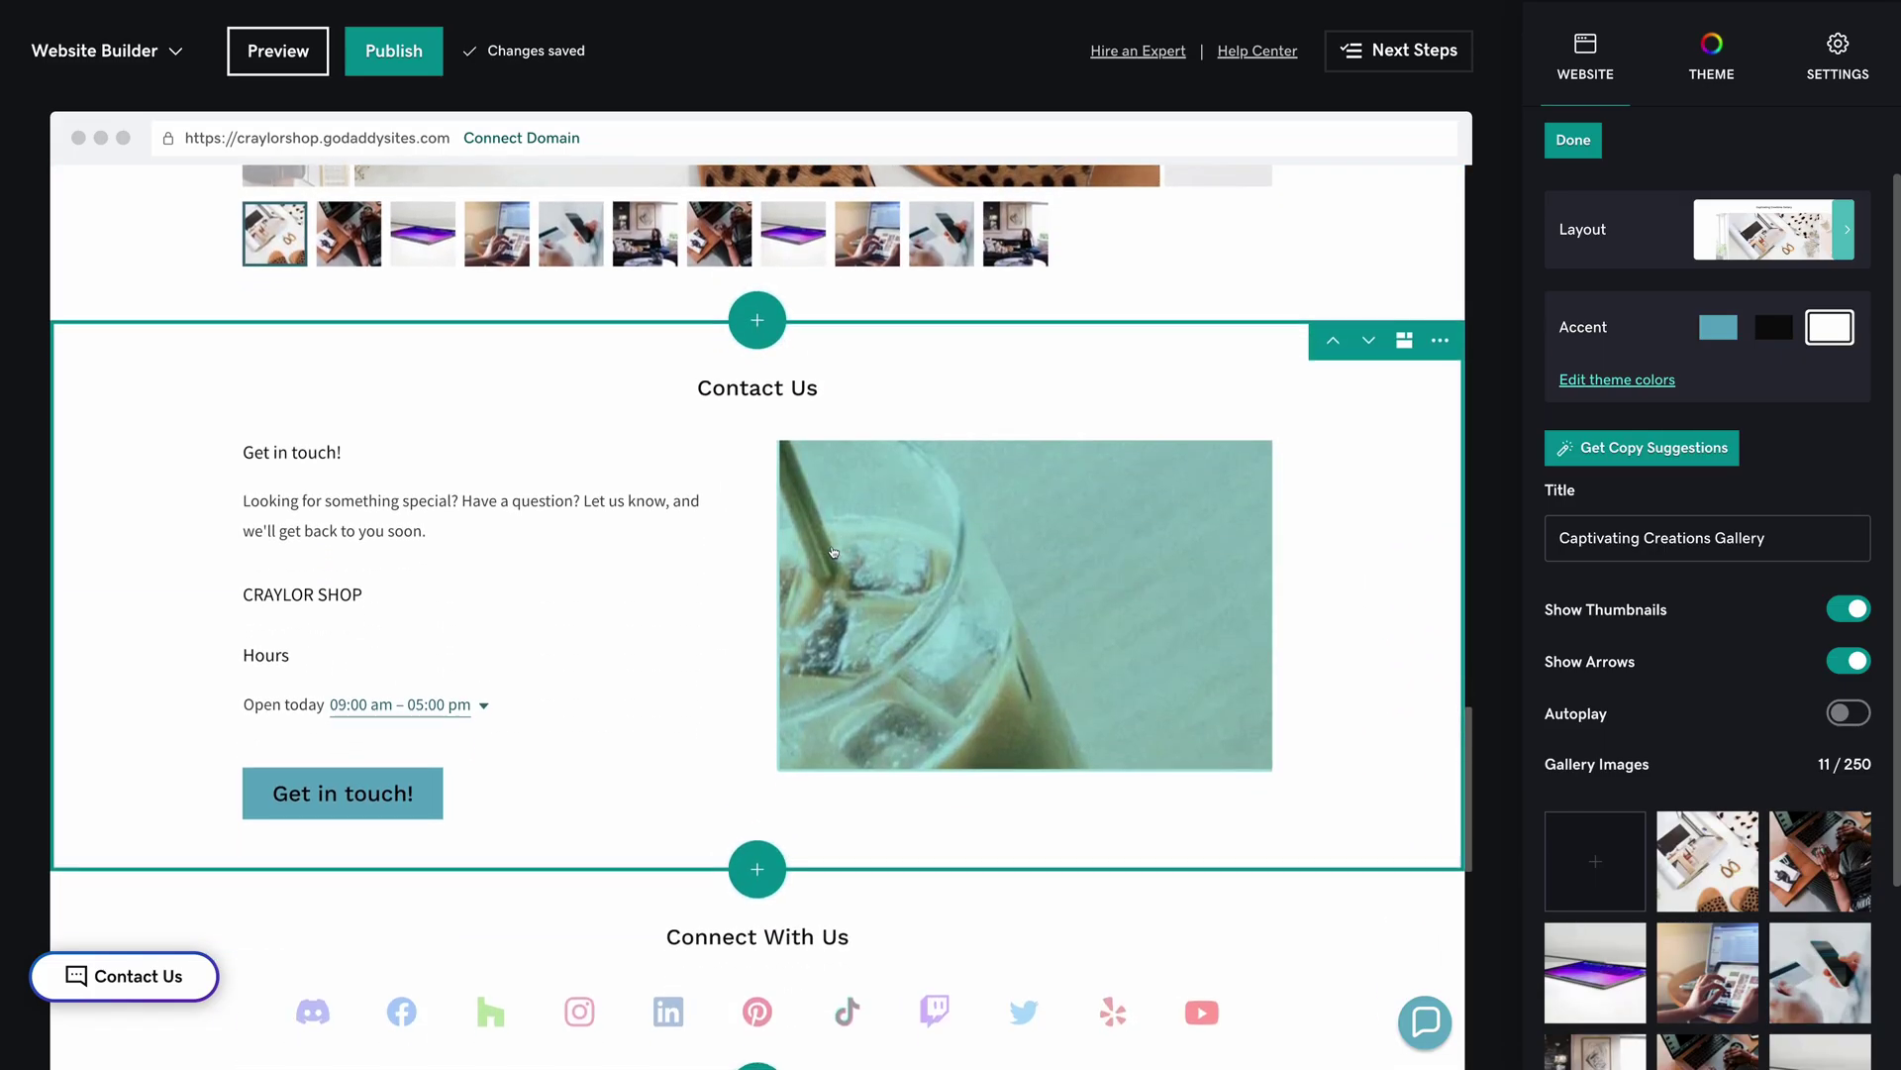
pyautogui.scroll(-1, 782, 594)
pyautogui.scroll(-2, 781, 594)
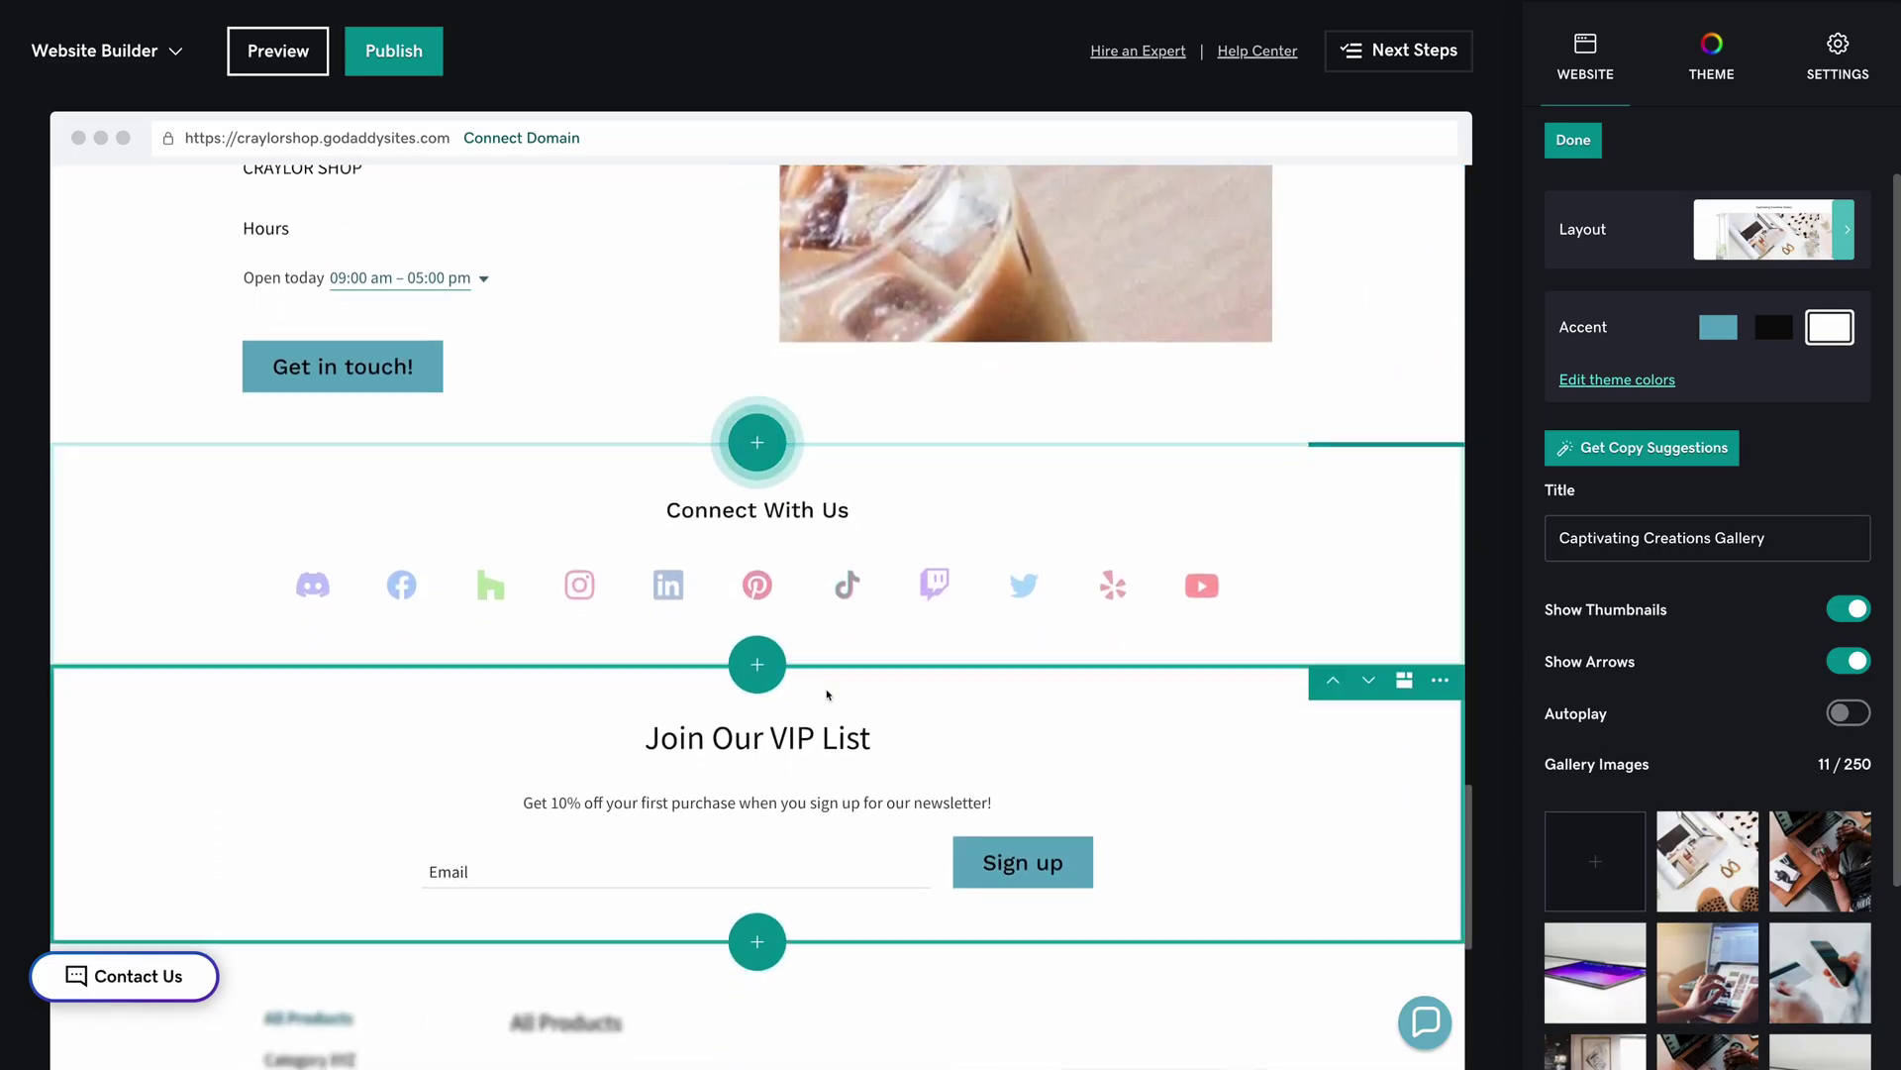
pyautogui.scroll(-1, 806, 501)
pyautogui.scroll(-1, 689, 510)
pyautogui.scroll(-2, 687, 510)
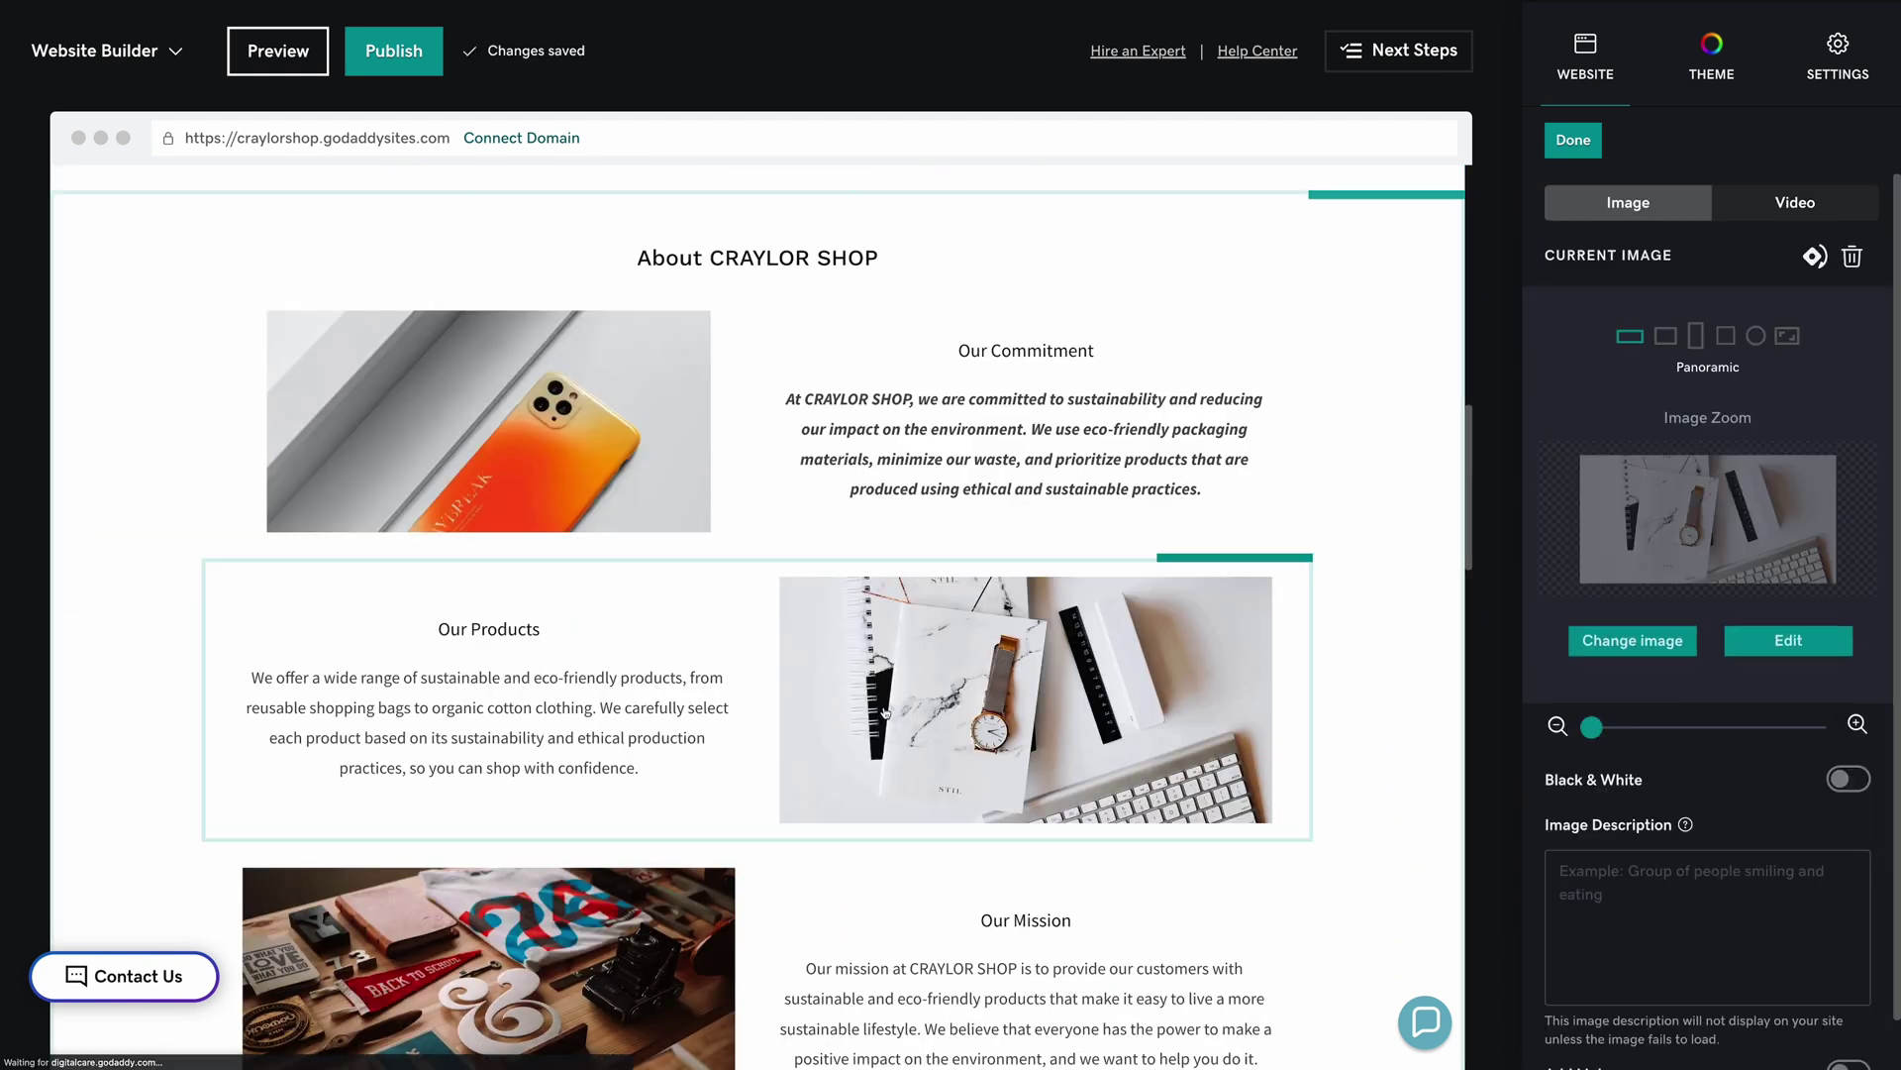
# Step: Move Our Products above Our Commitment and back, then edit the text box
pyautogui.click(1181, 542)
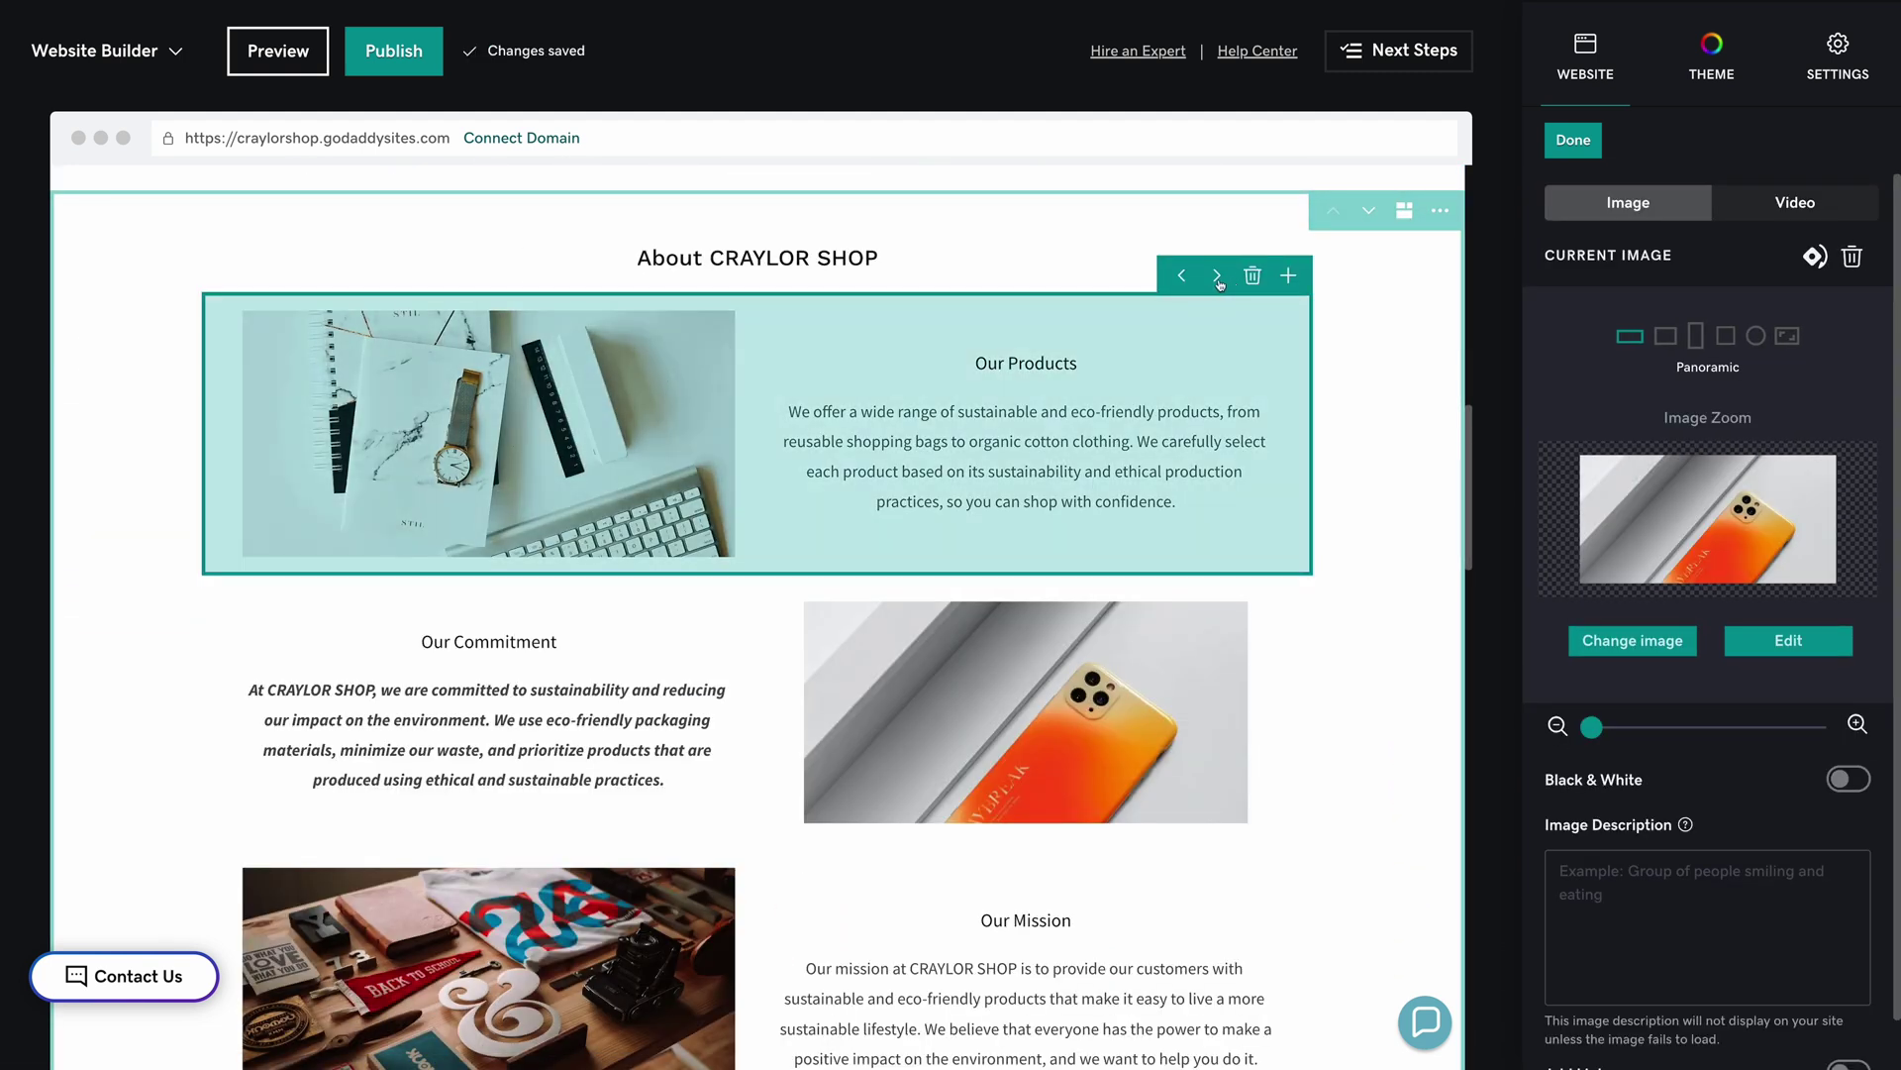
pyautogui.click(1218, 287)
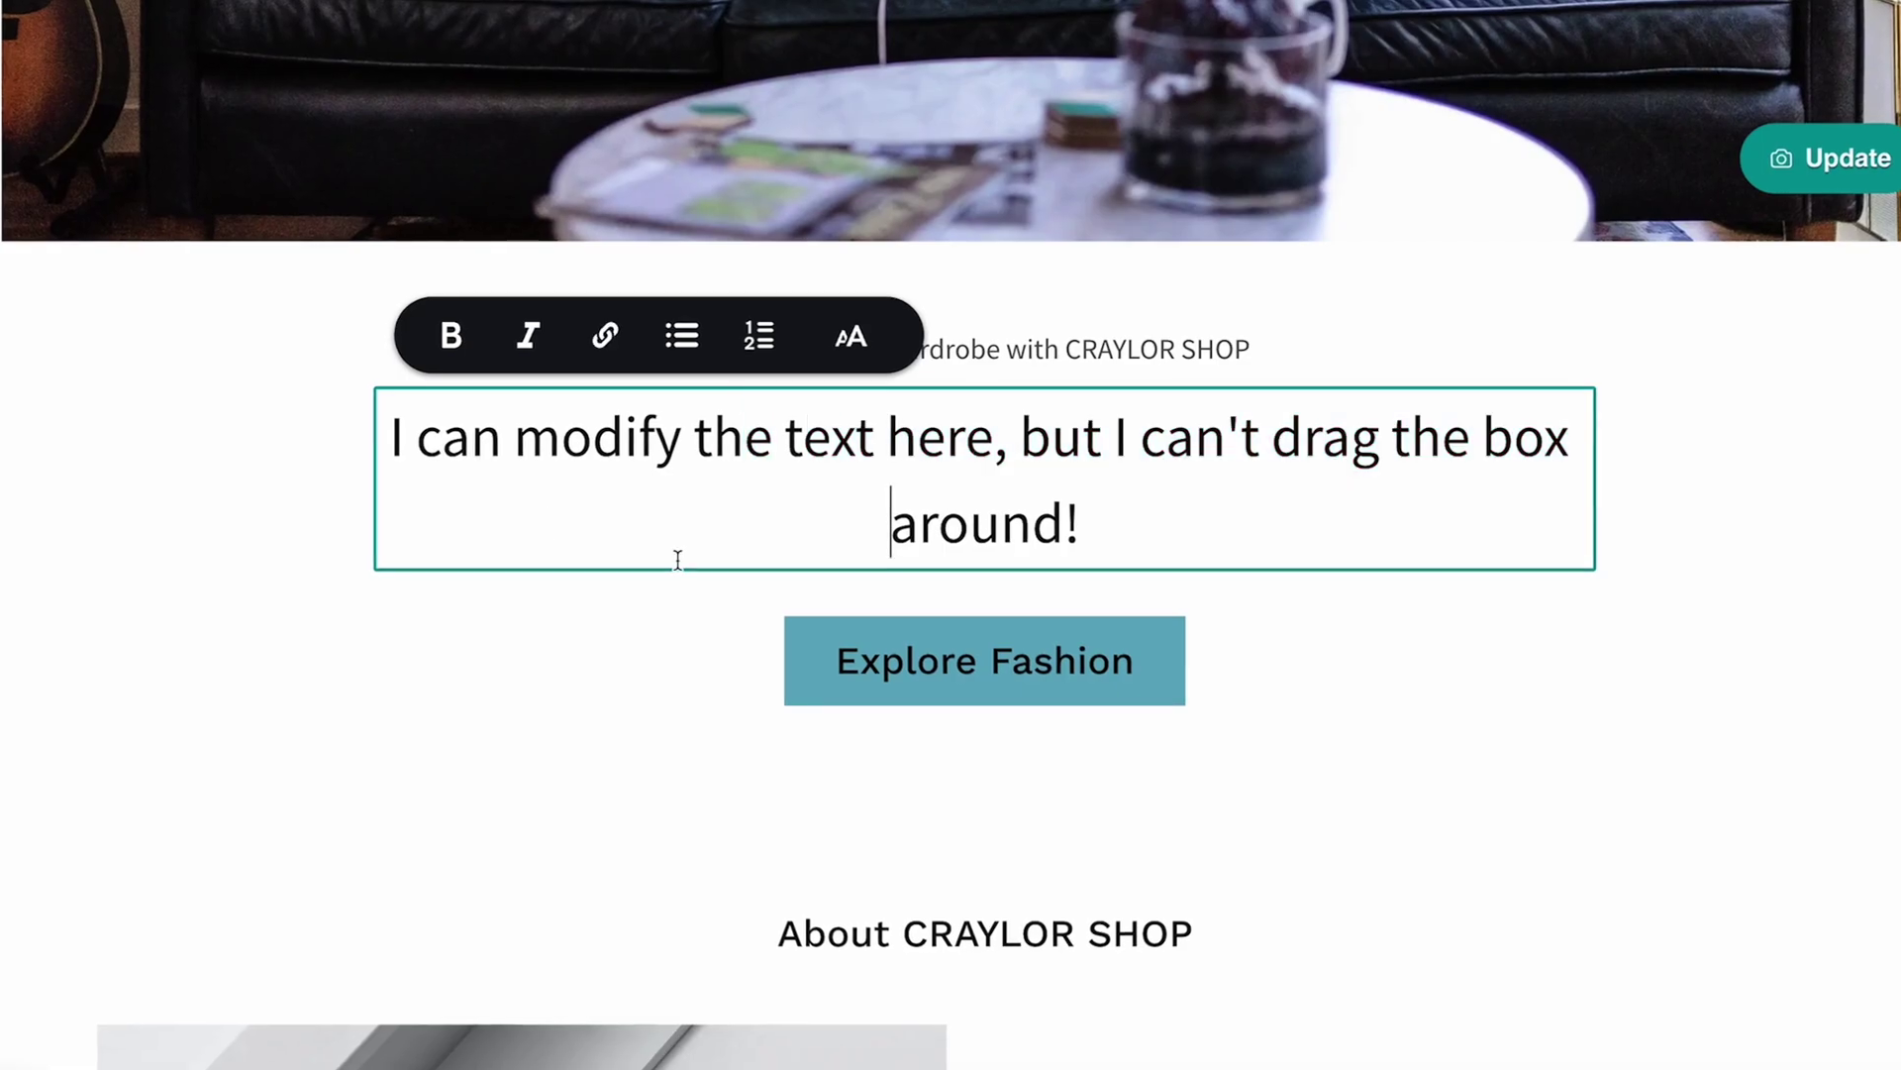
pyautogui.moveTo(397, 511); pyautogui.dragTo(327, 377)
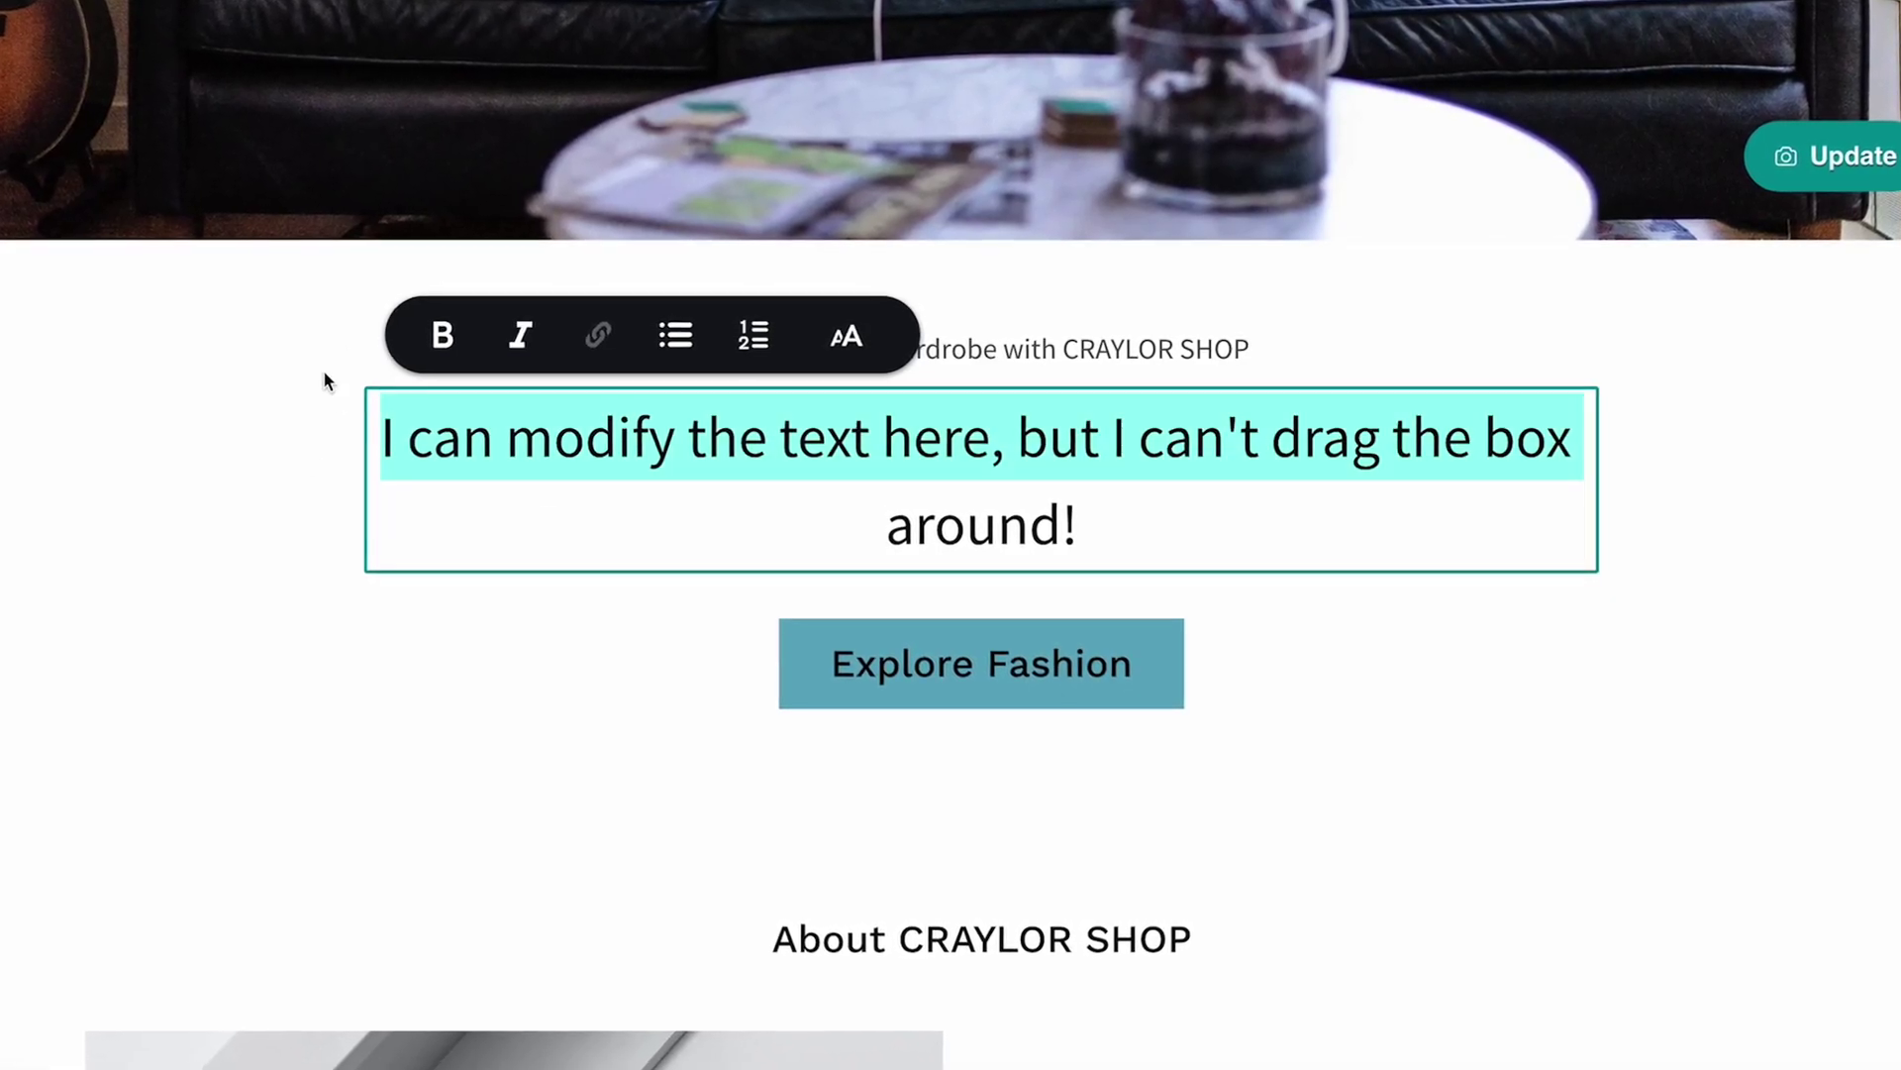
pyautogui.click(461, 606)
pyautogui.click(550, 505)
pyautogui.click(1073, 681)
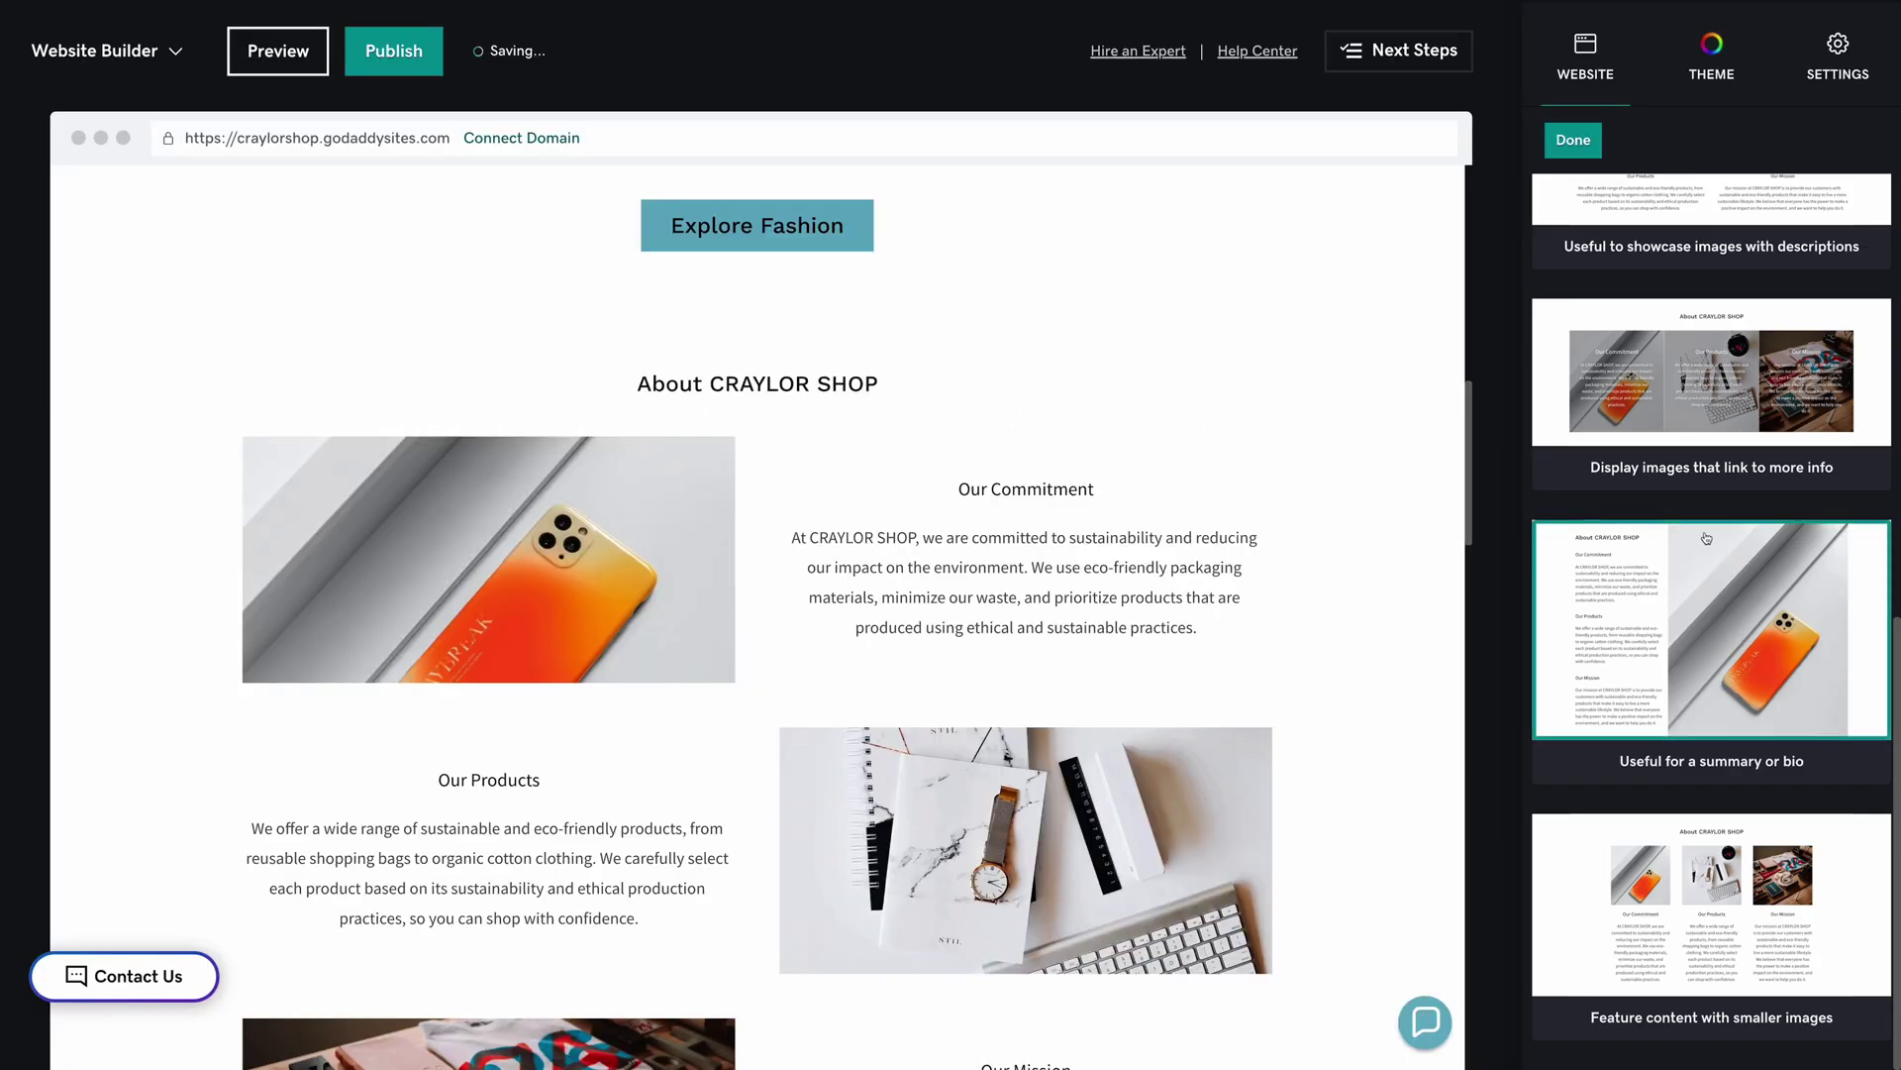
# Step: Apply the 'Feature content with images' layout to About and italicise the Our Commitment description
pyautogui.click(1706, 539)
pyautogui.click(1701, 425)
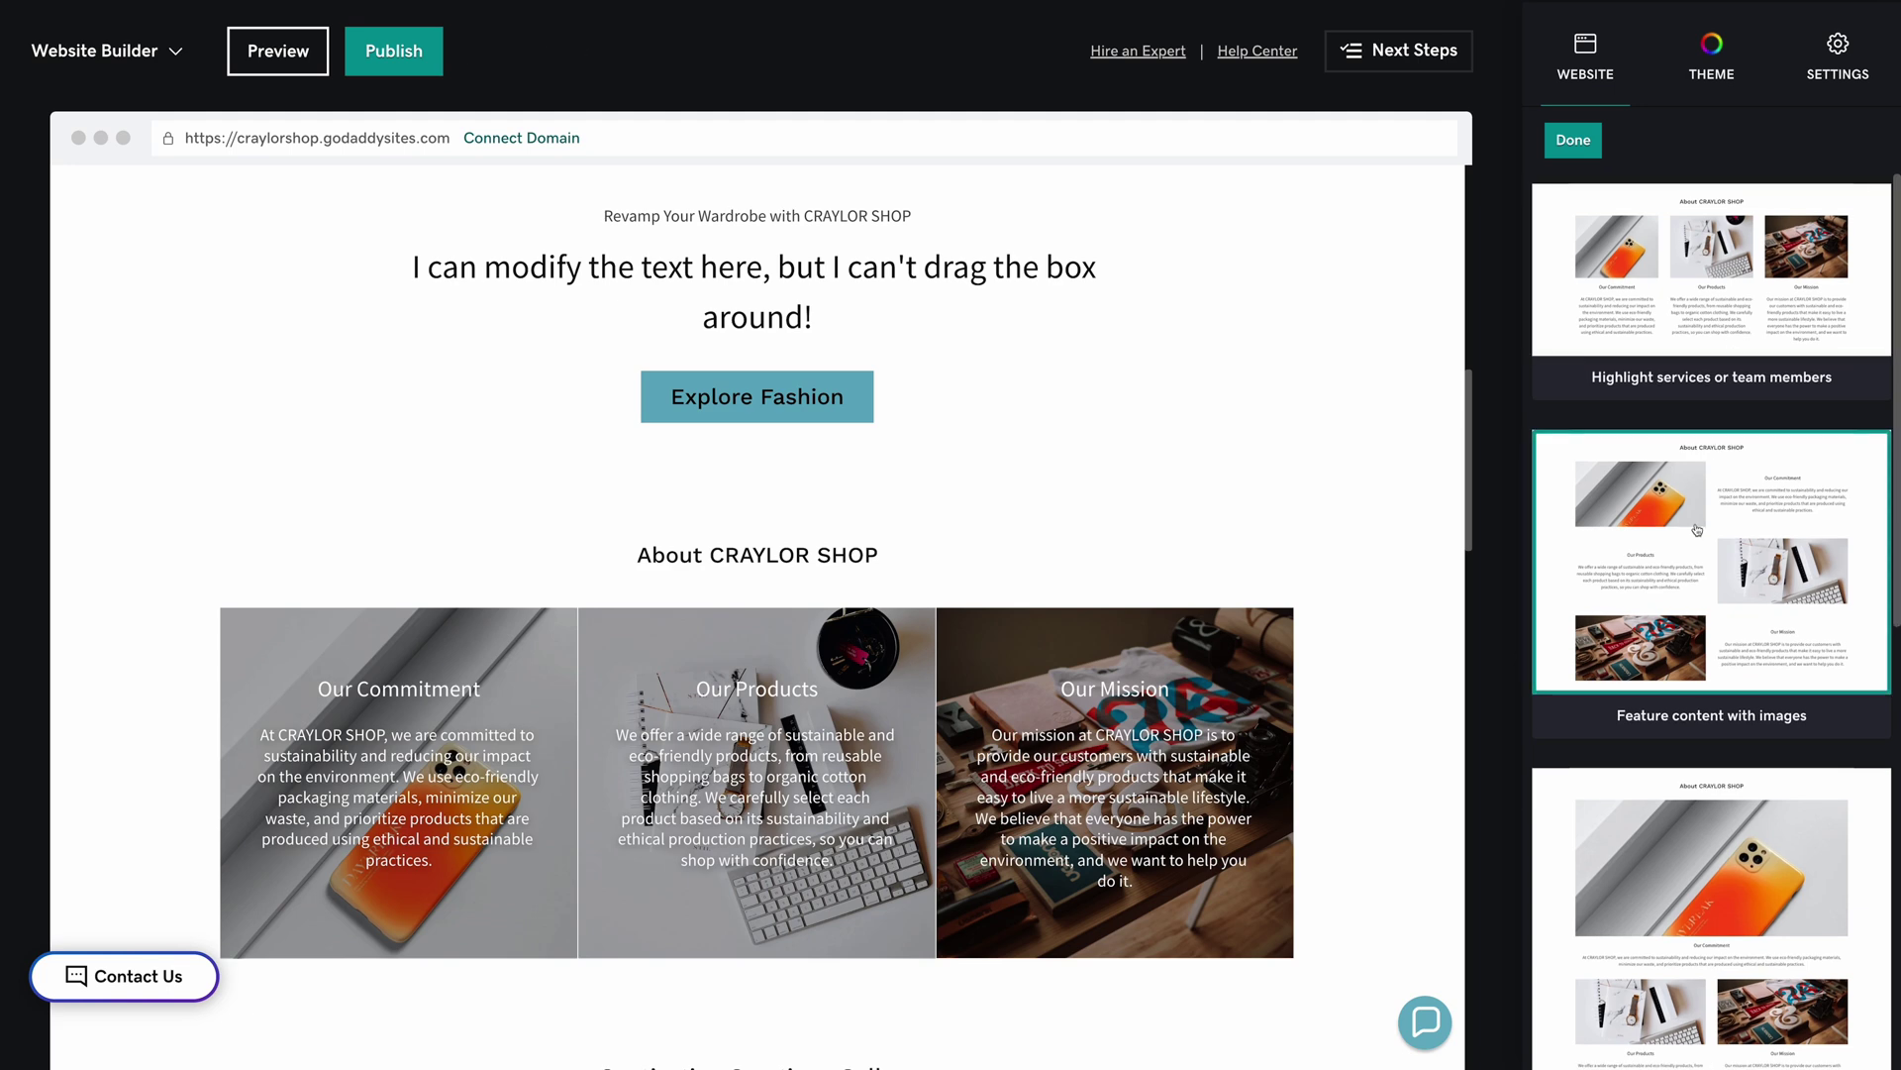
pyautogui.click(1696, 529)
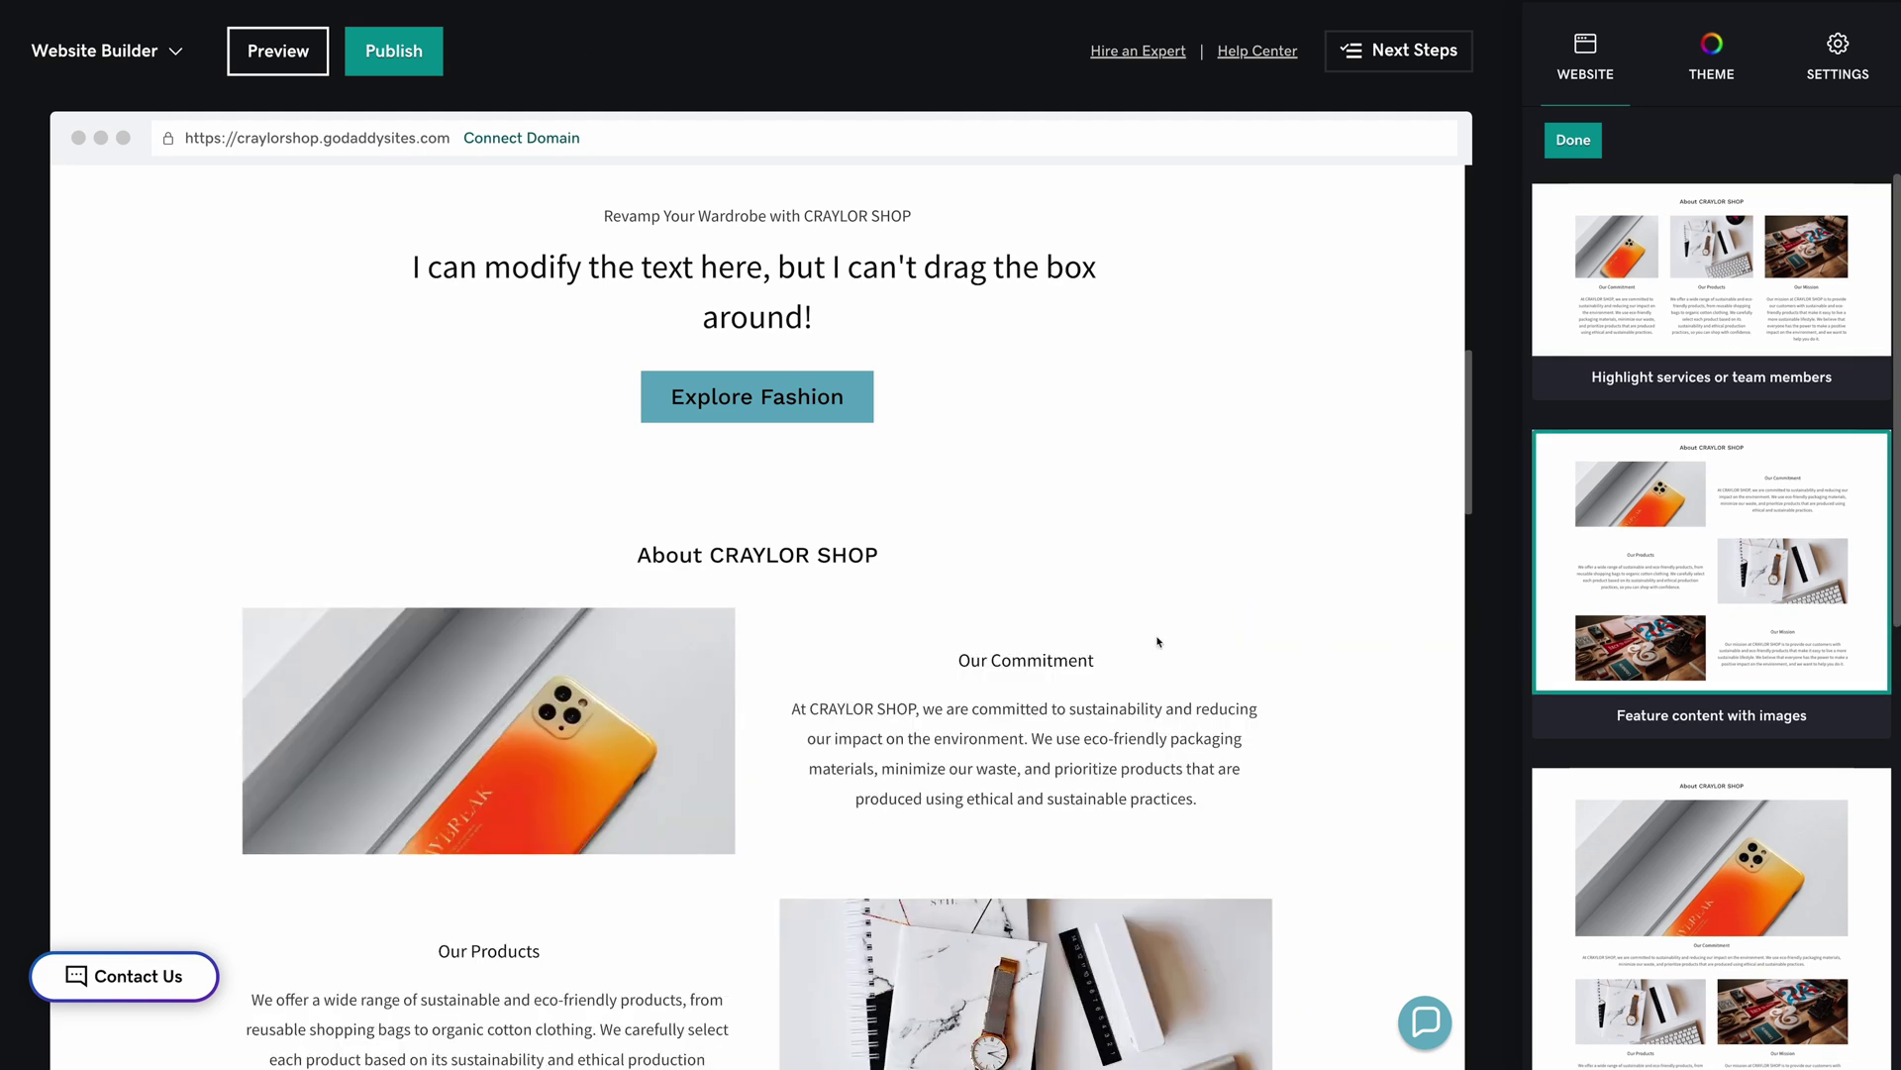
pyautogui.click(1035, 692)
pyautogui.click(1004, 746)
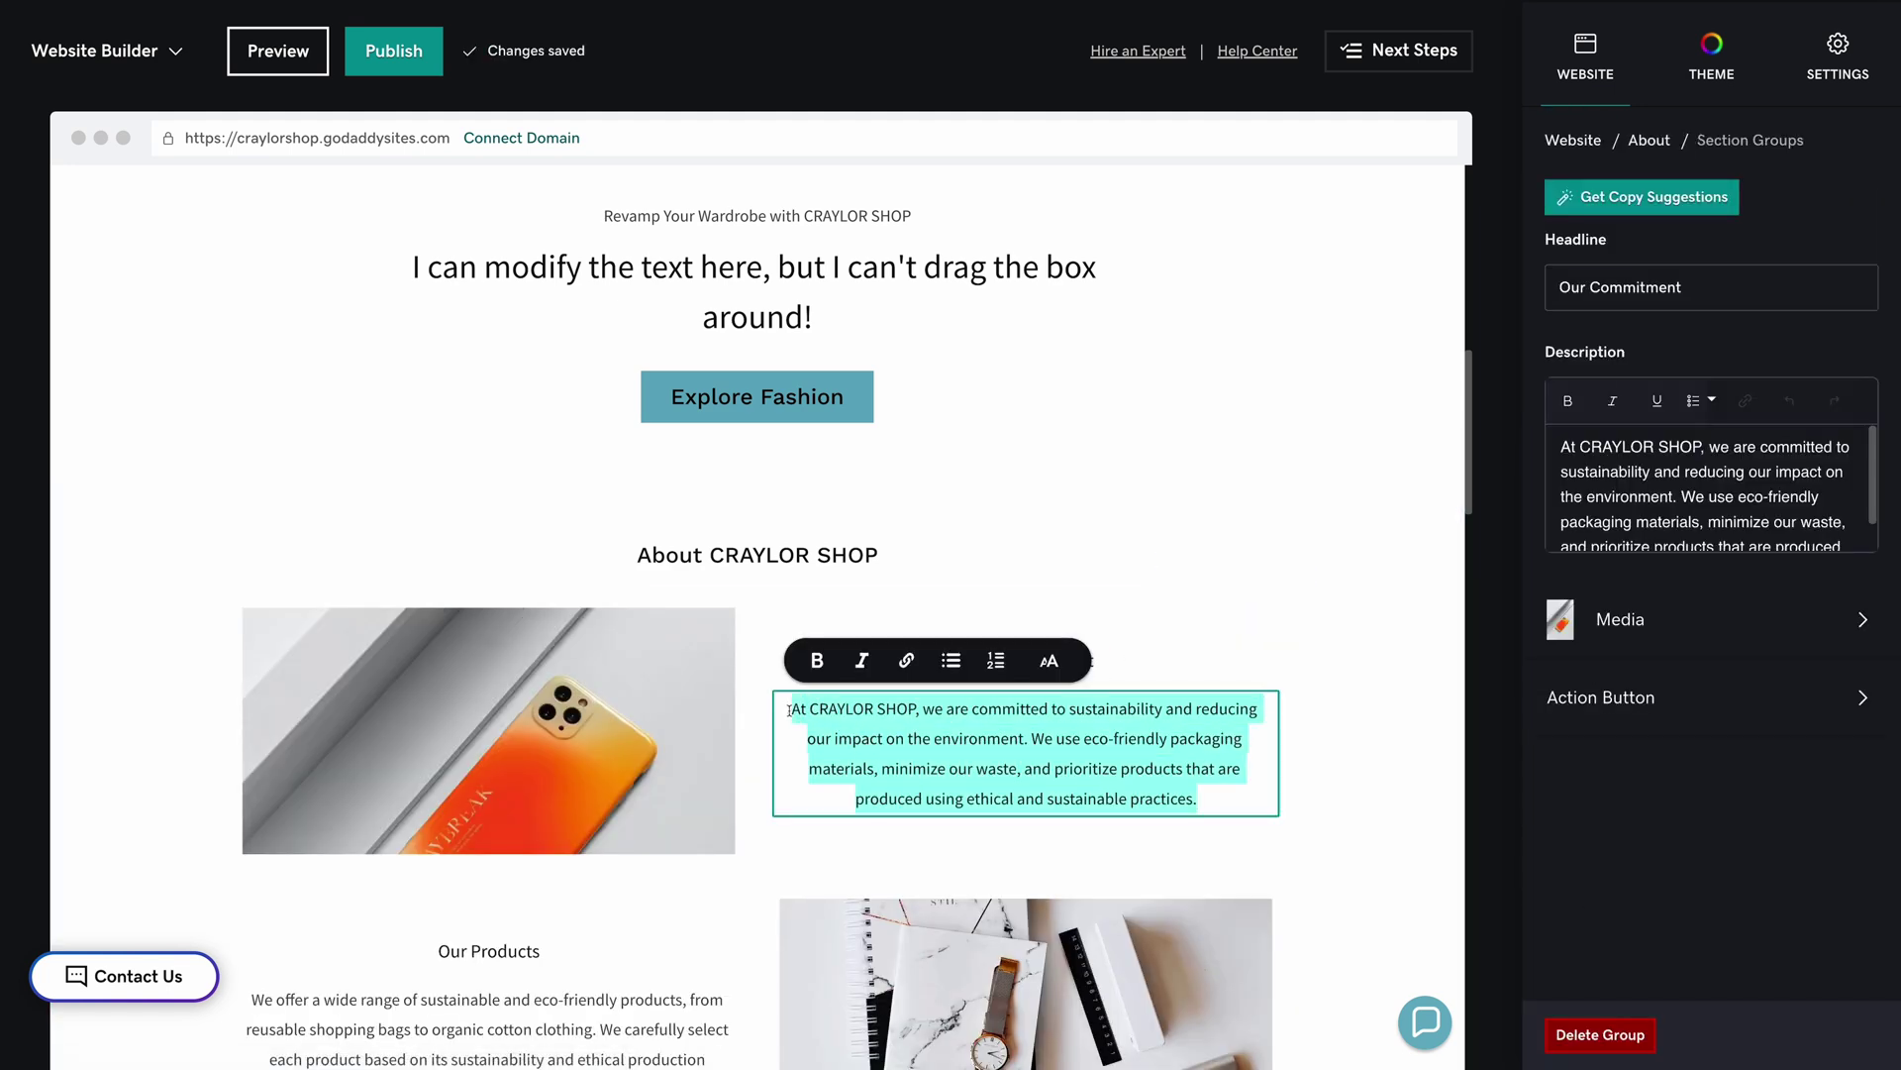
pyautogui.click(861, 660)
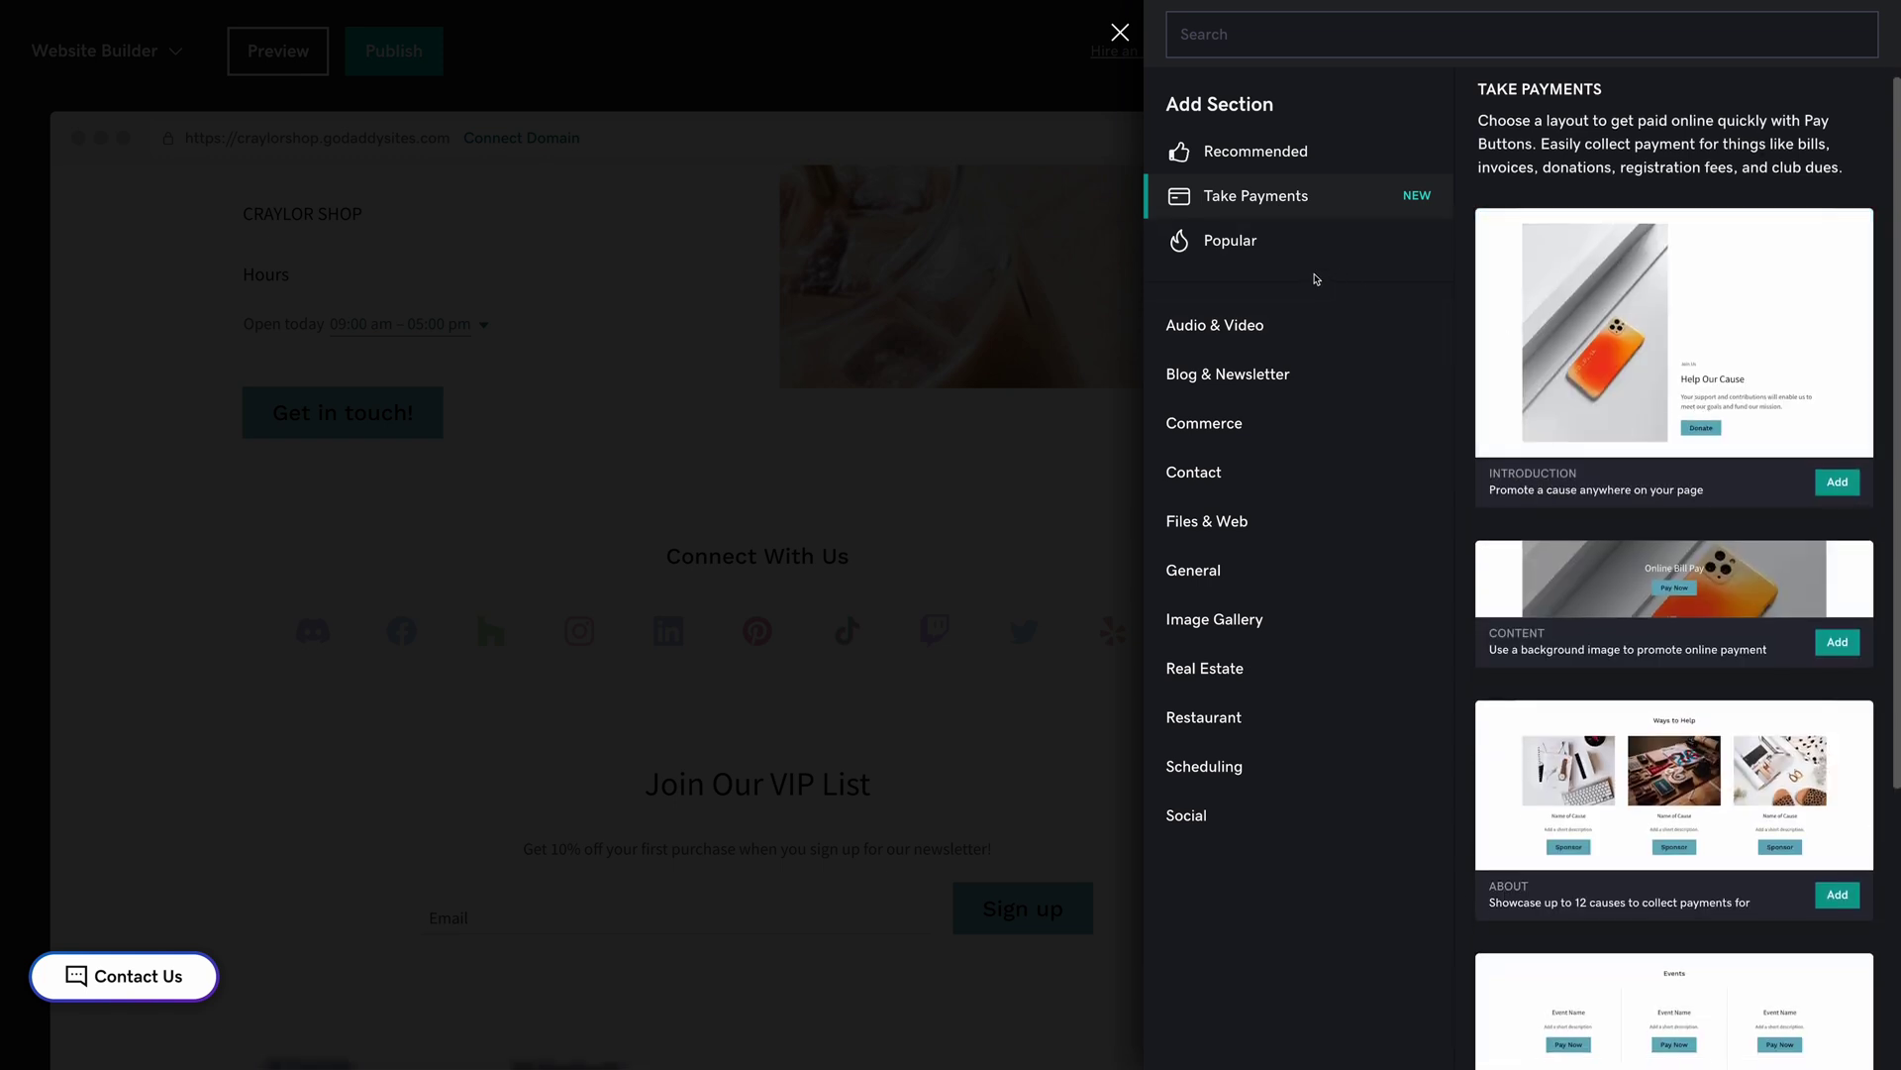
# Step: Preview Social, FAQ, price list, Countdown Timer and Real Estate listing sections, then close the catalogue
pyautogui.click(1287, 242)
pyautogui.click(1185, 815)
pyautogui.click(1357, 914)
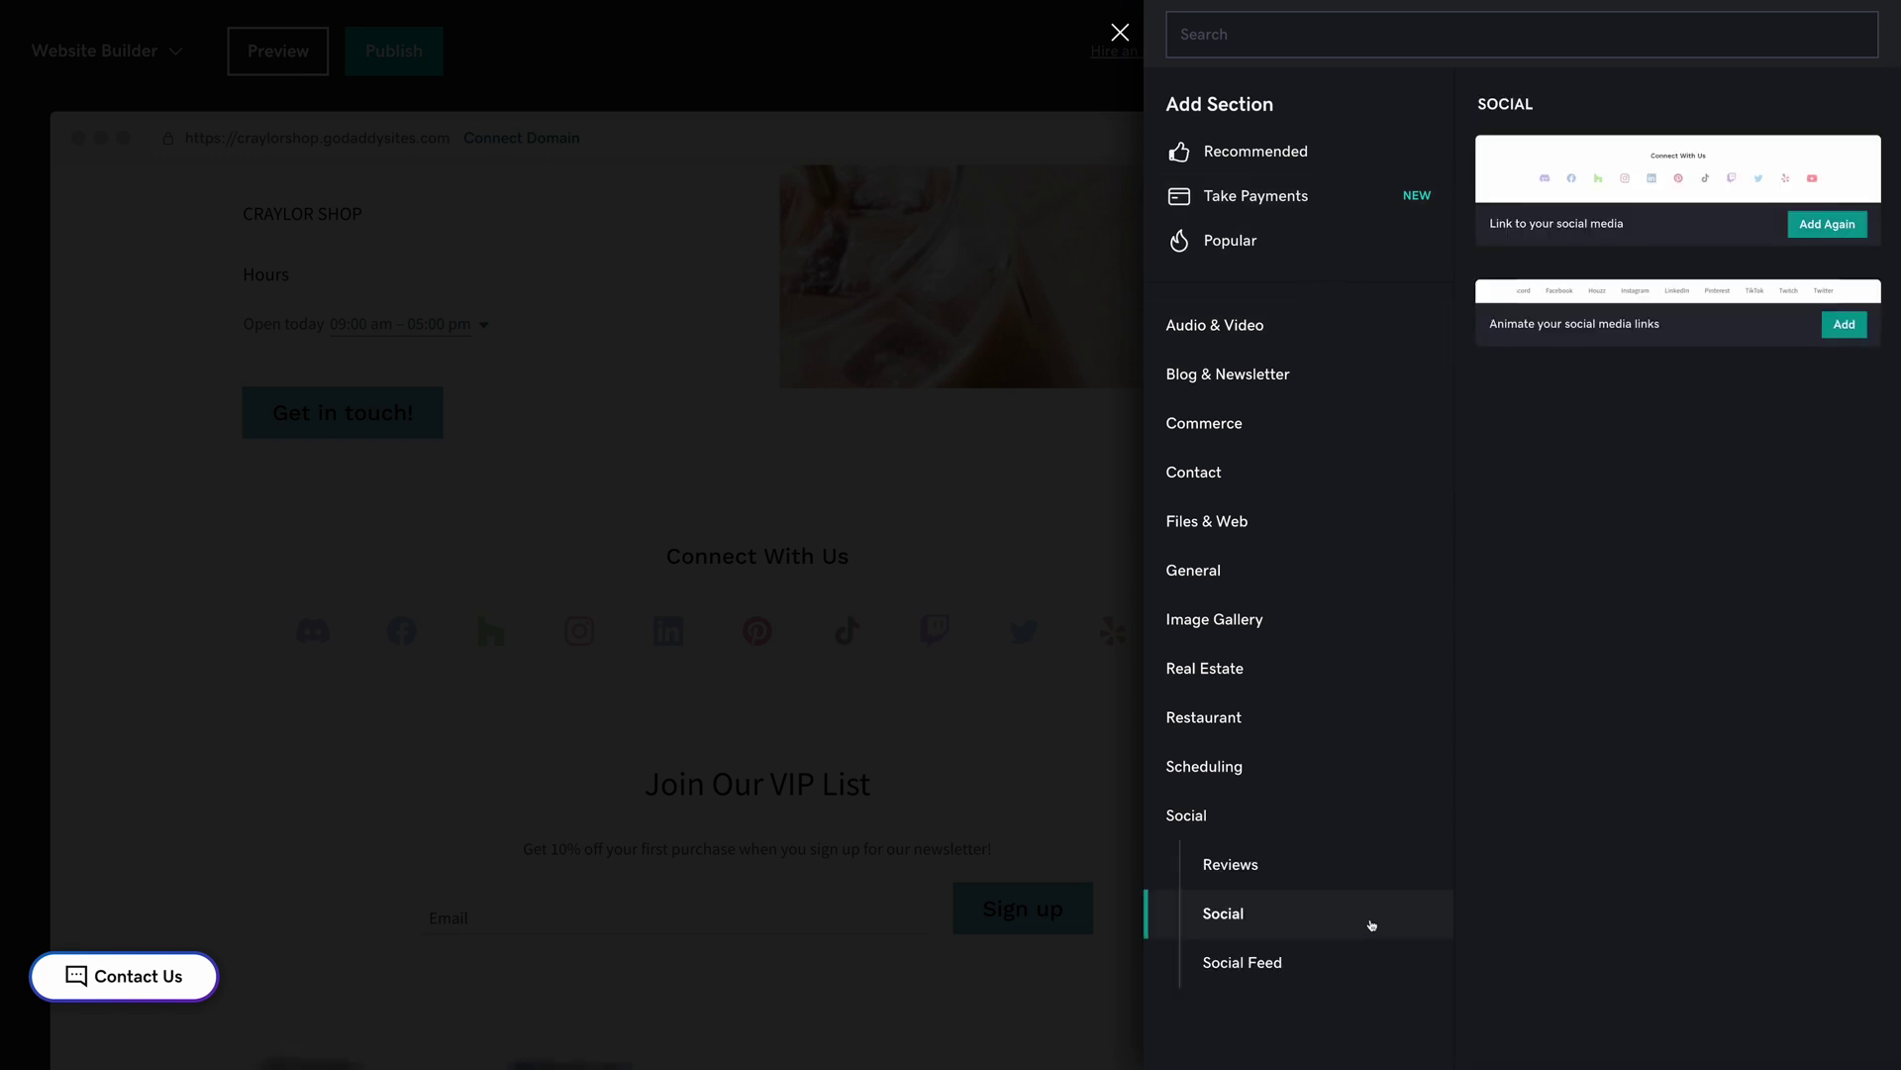
pyautogui.click(1335, 595)
pyautogui.click(1326, 689)
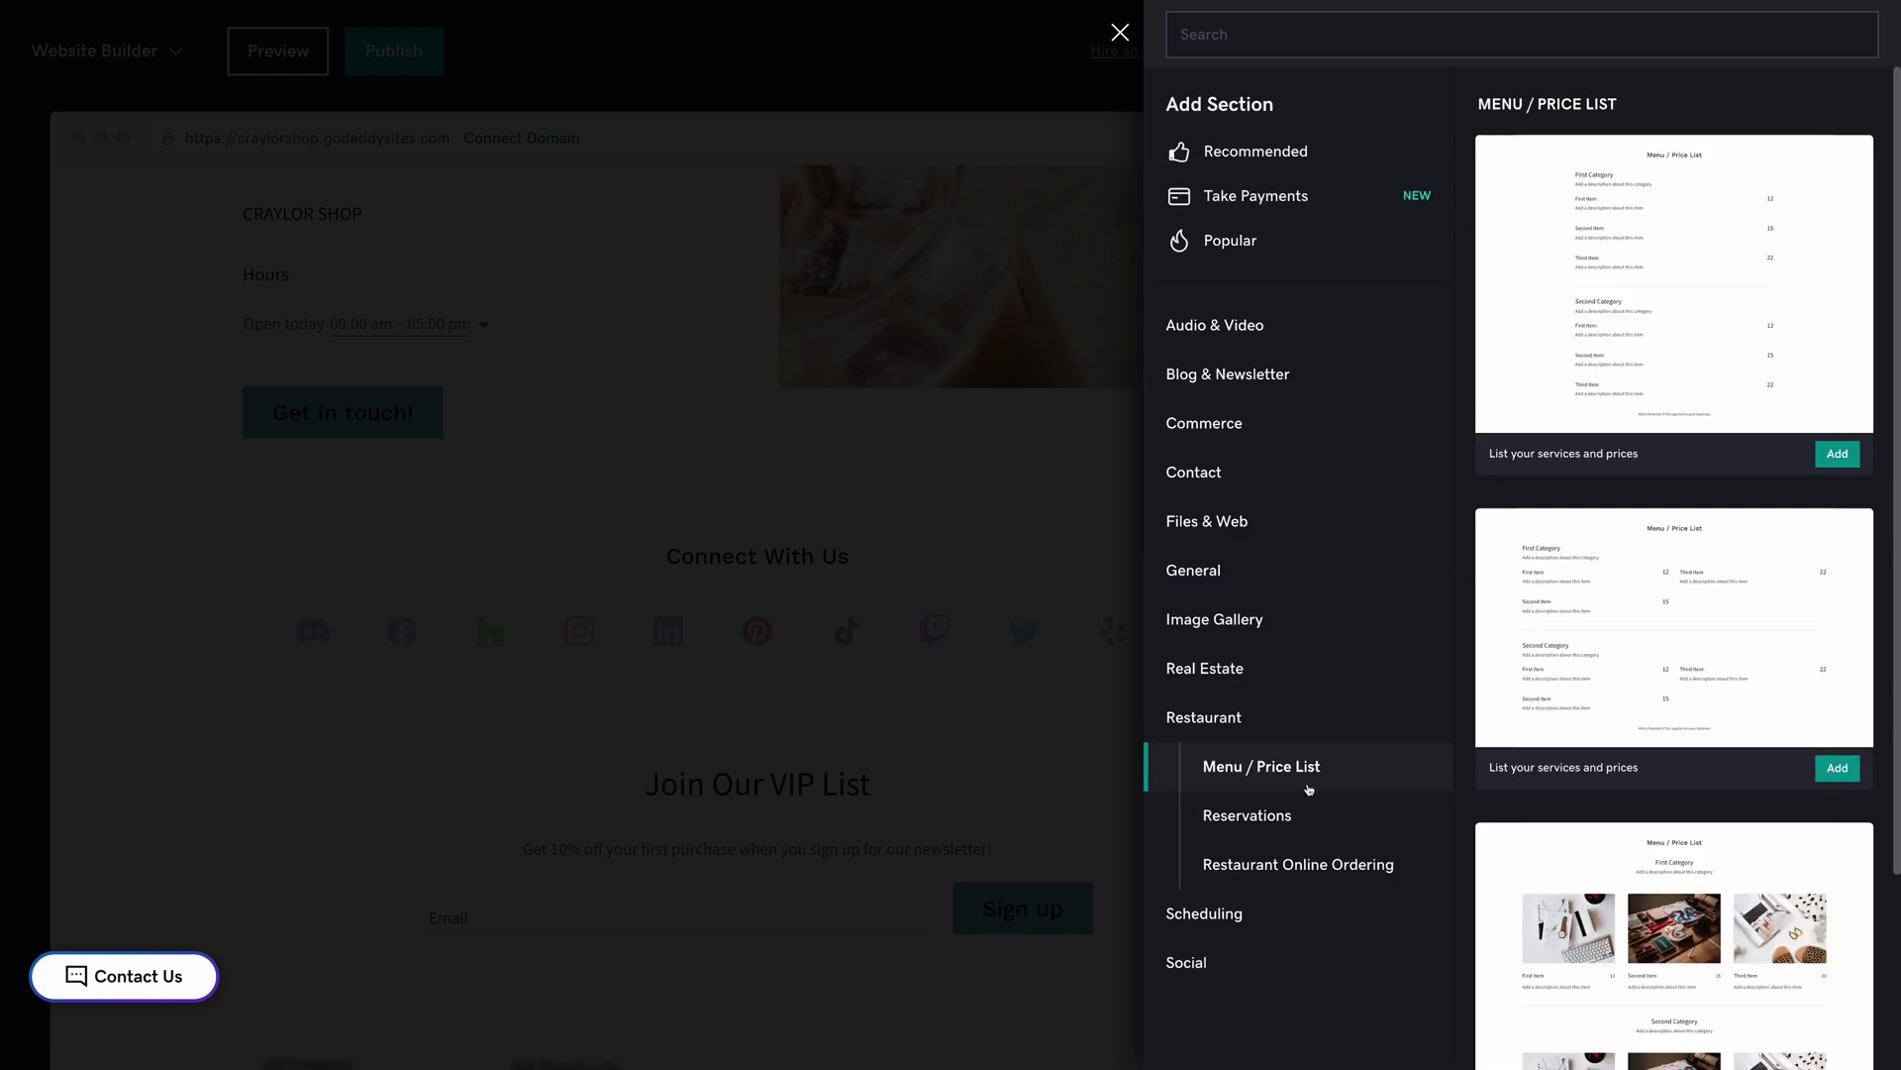
pyautogui.click(1308, 569)
pyautogui.click(1308, 544)
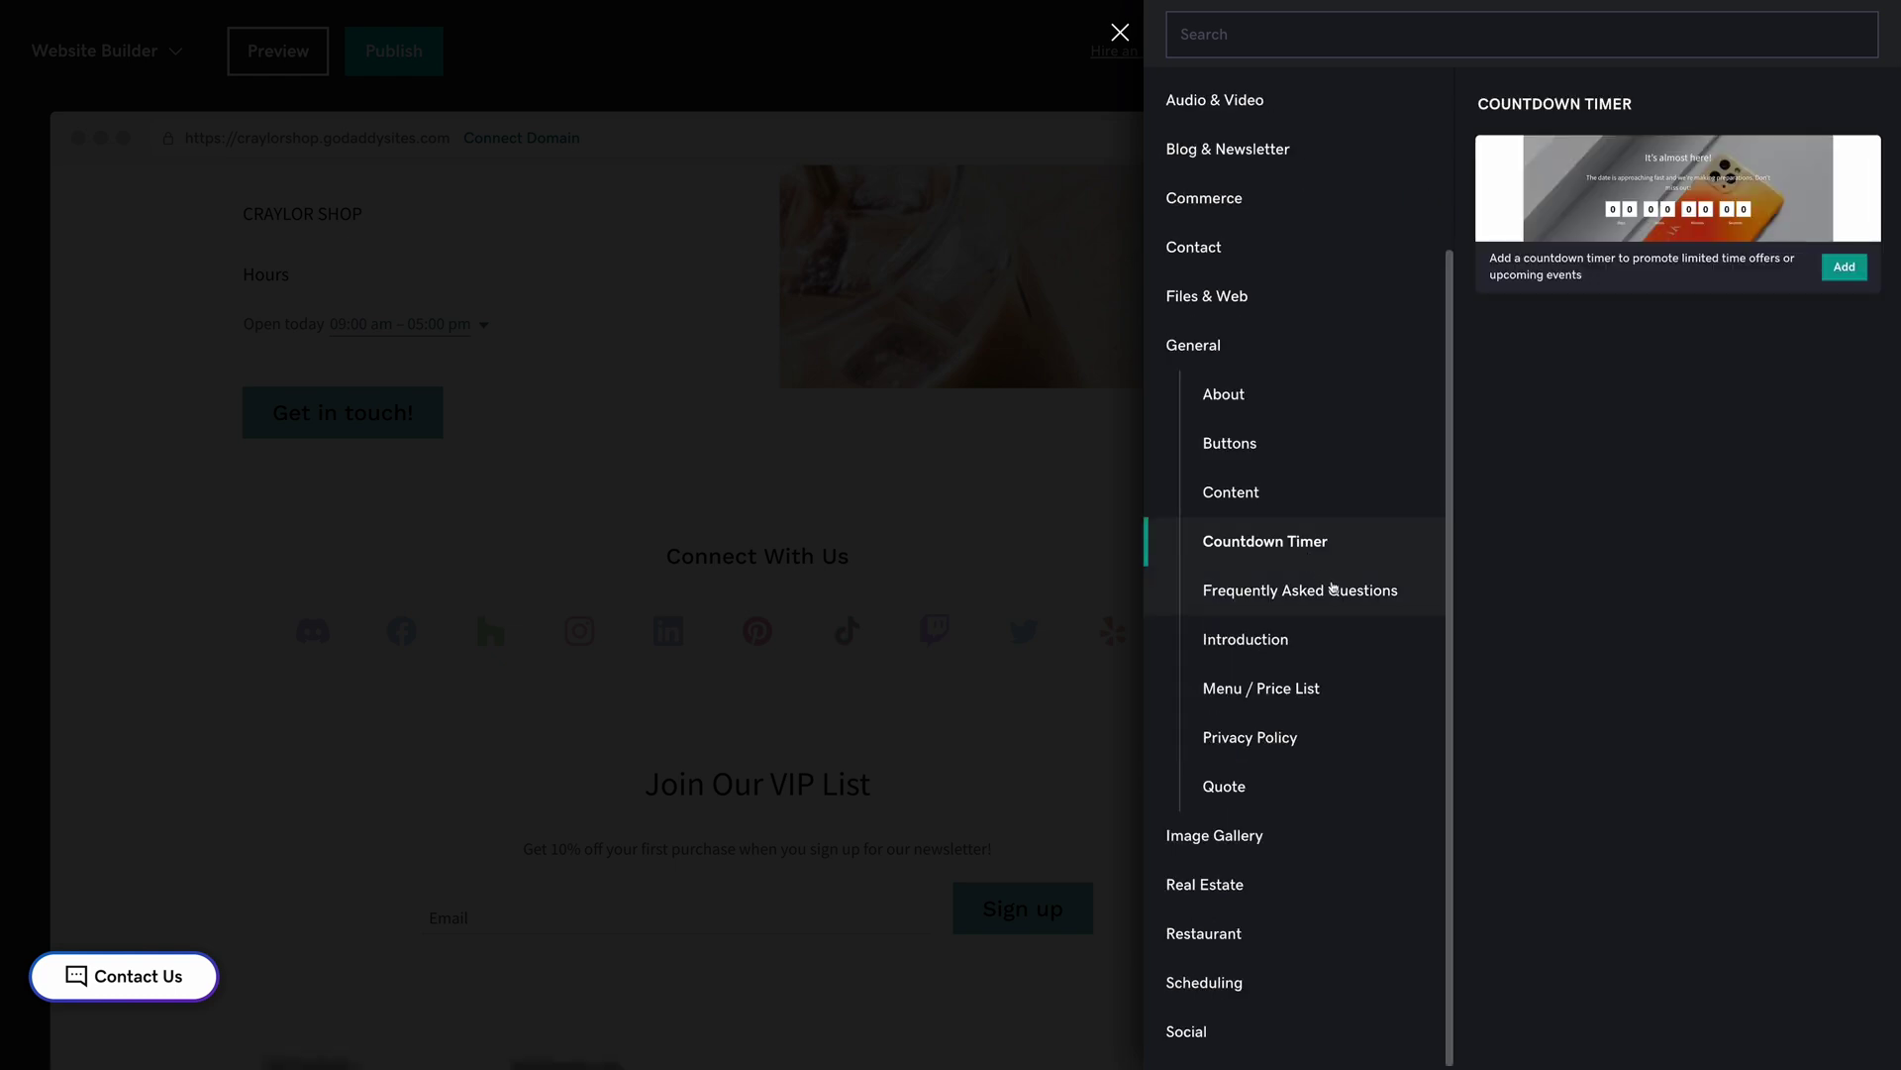
pyautogui.click(1227, 149)
pyautogui.click(1290, 429)
pyautogui.click(1301, 763)
pyautogui.click(1303, 725)
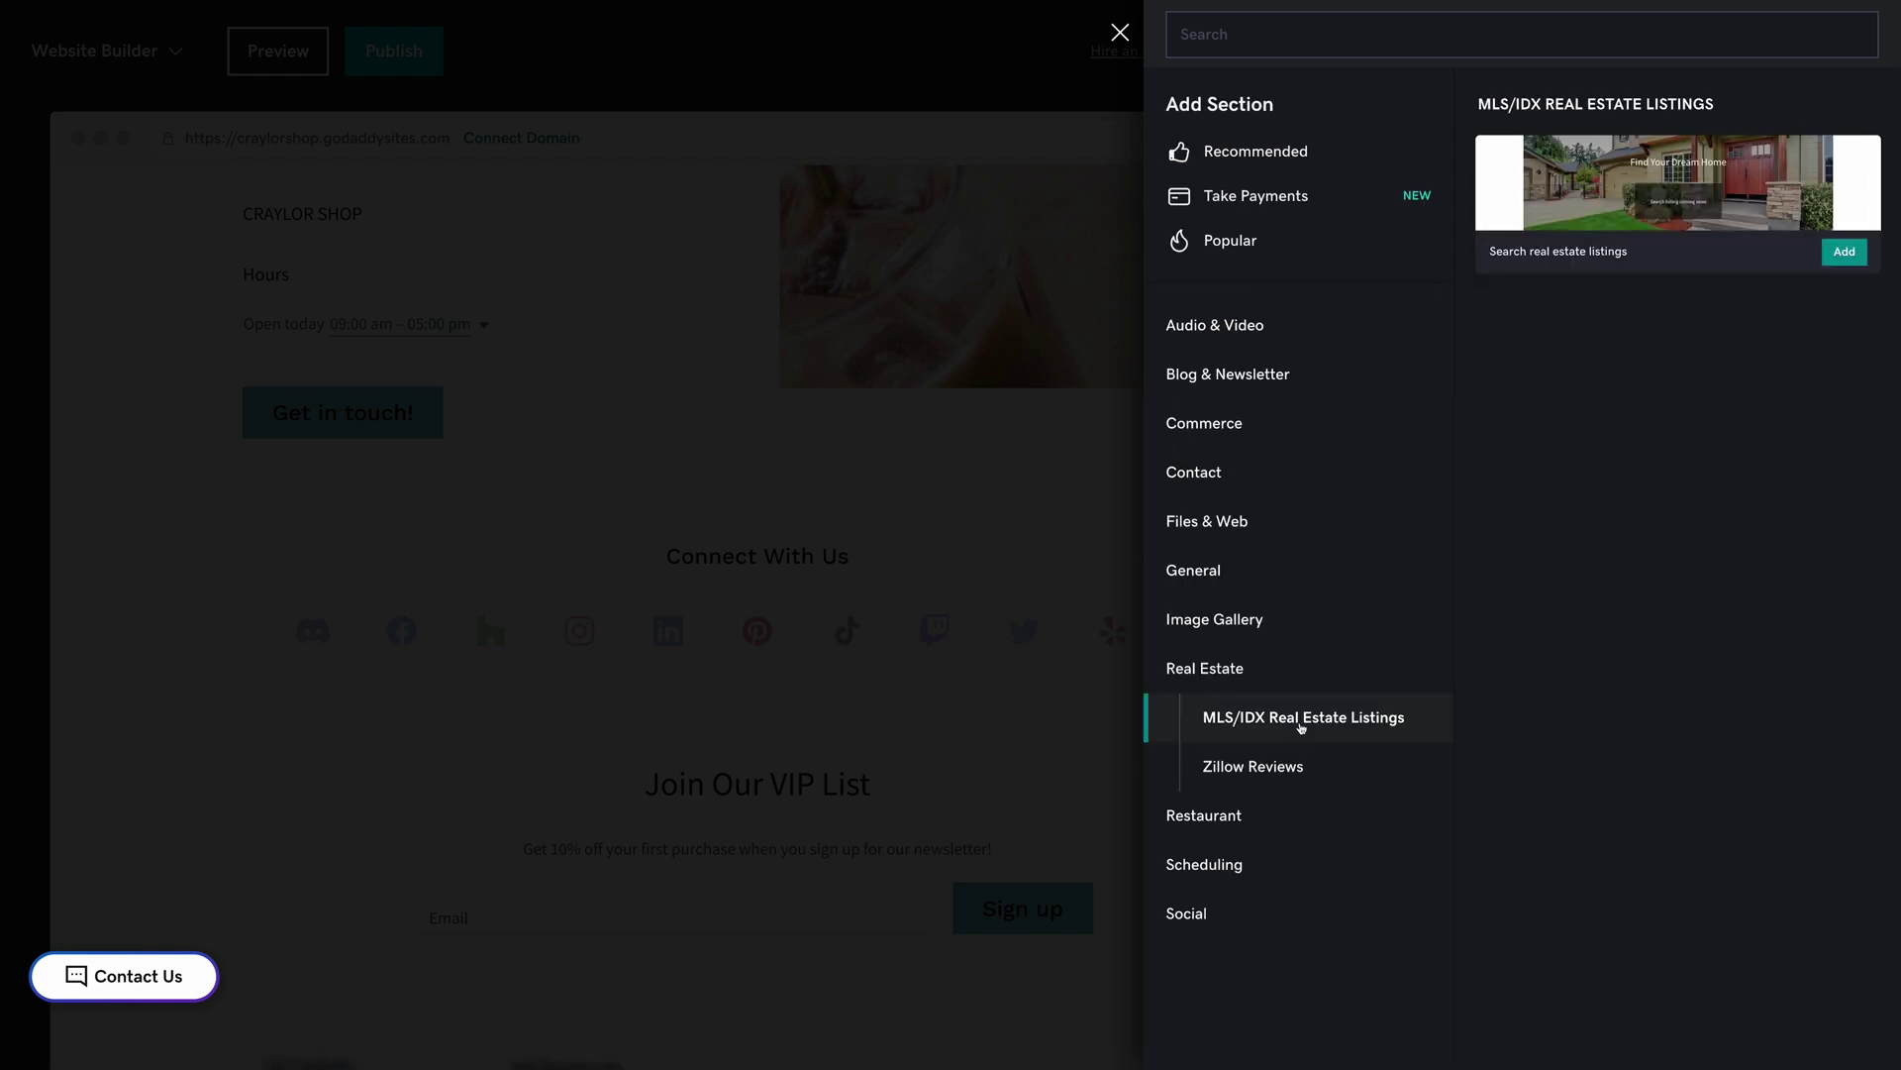
pyautogui.press('Escape')
pyautogui.scroll(-3, 780, 580)
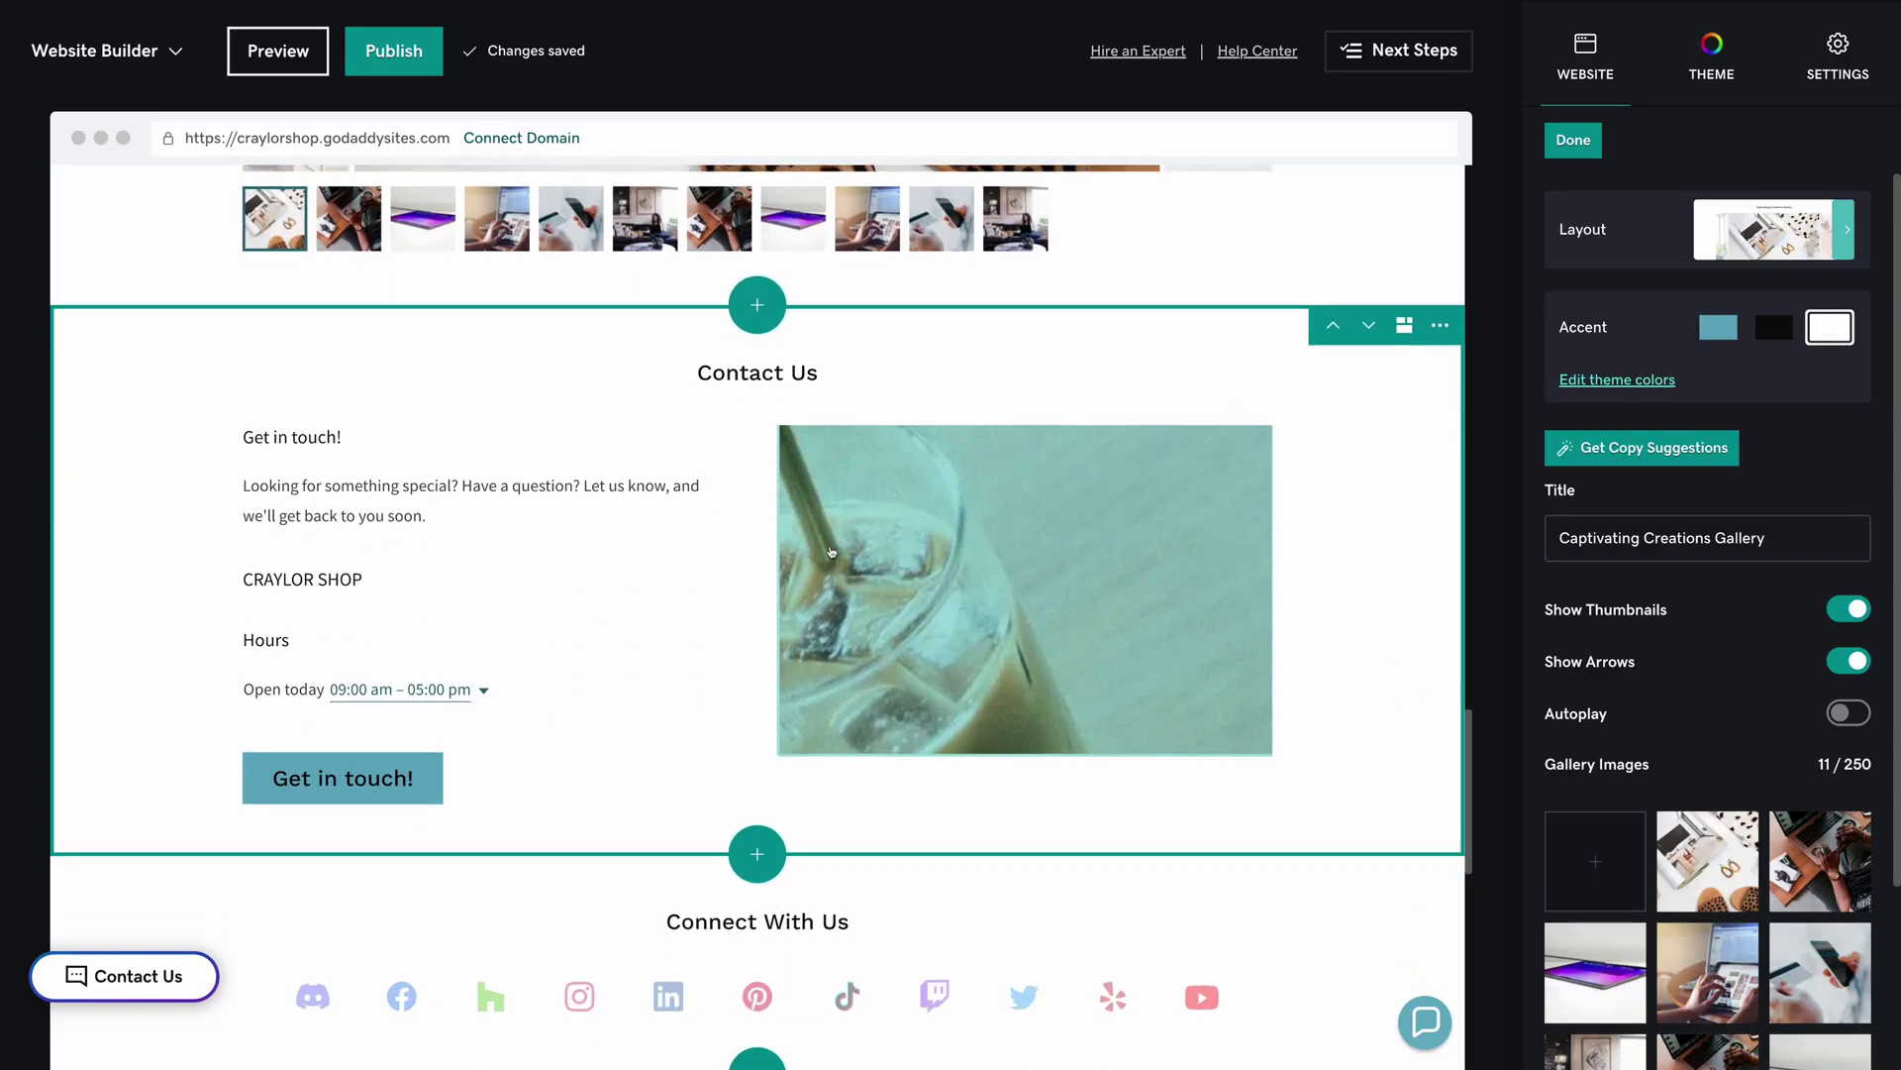
pyautogui.scroll(-3, 780, 580)
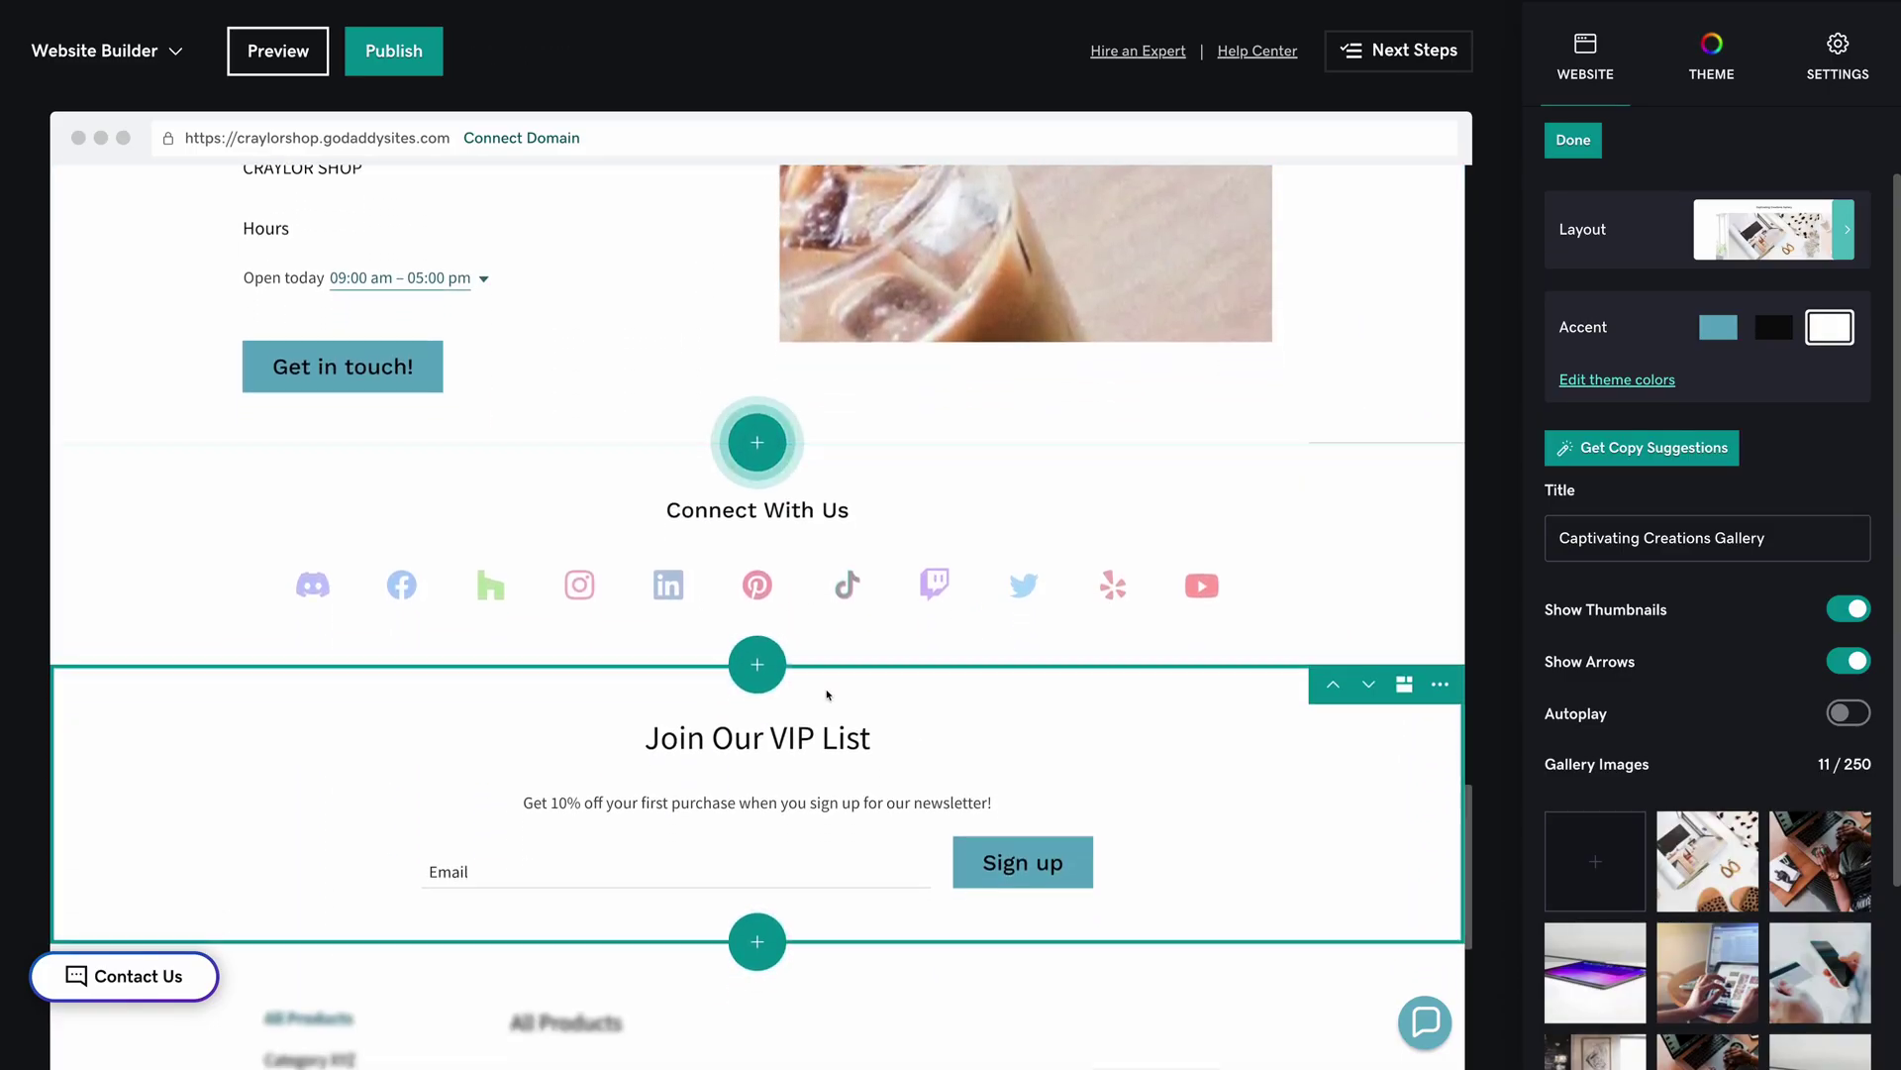
pyautogui.scroll(-2, 772, 594)
pyautogui.scroll(-2, 689, 508)
pyautogui.scroll(-3, 688, 508)
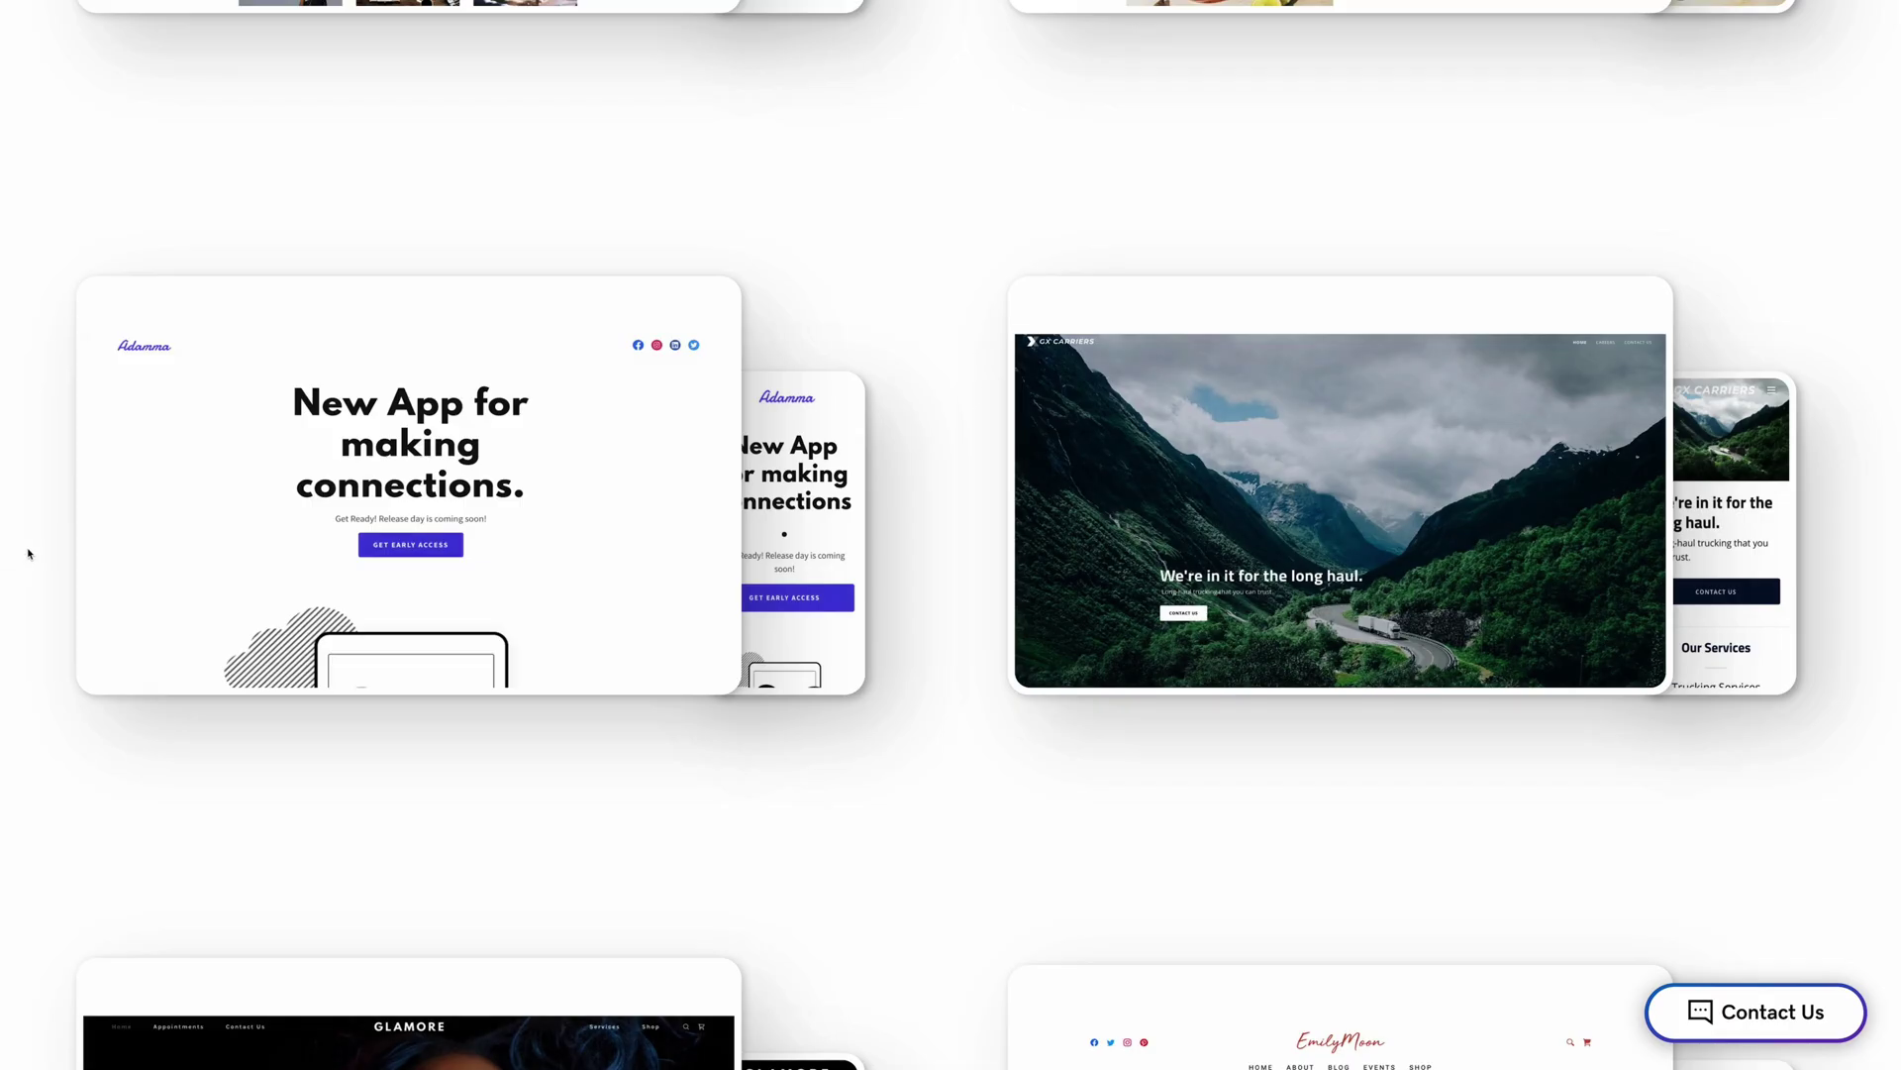
pyautogui.scroll(-3, 27, 554)
pyautogui.scroll(-3, 28, 553)
pyautogui.scroll(-3, 27, 553)
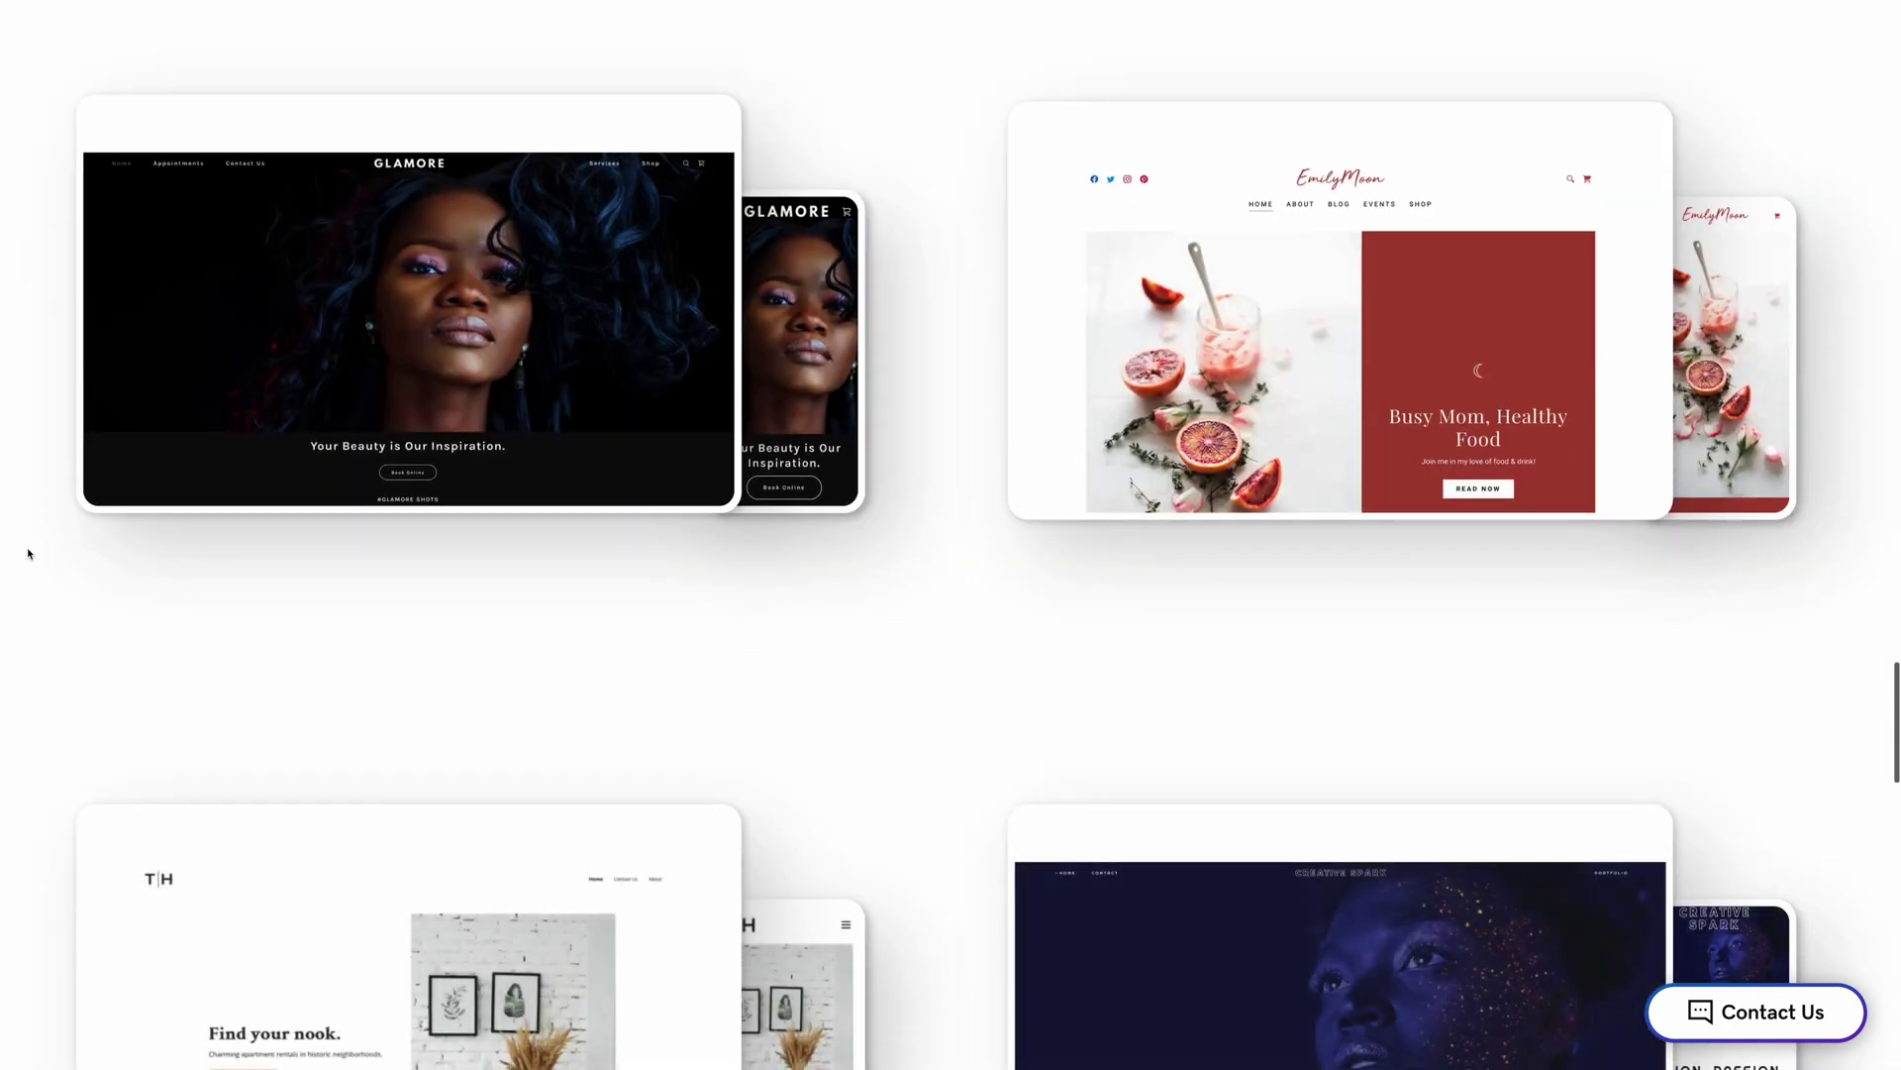
pyautogui.scroll(-3, 27, 554)
pyautogui.scroll(-3, 27, 554)
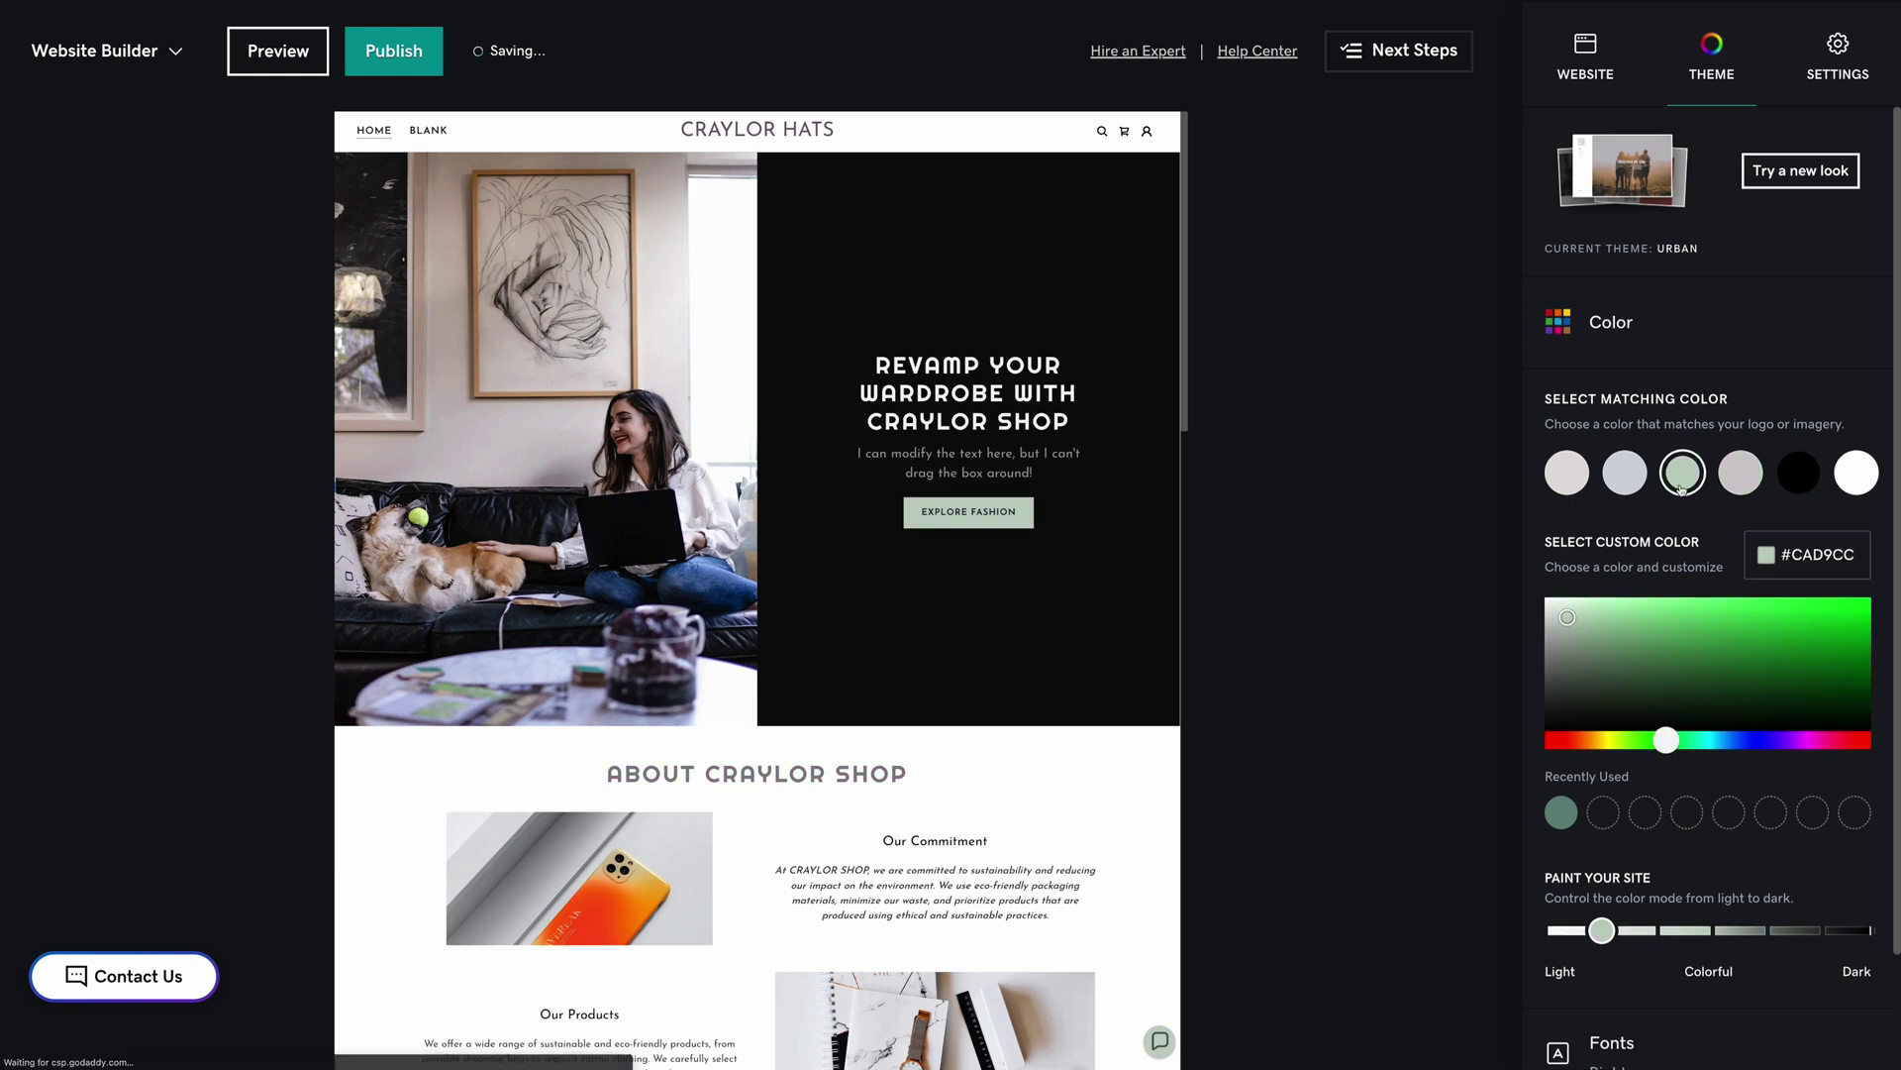
pyautogui.scroll(-1, 1683, 487)
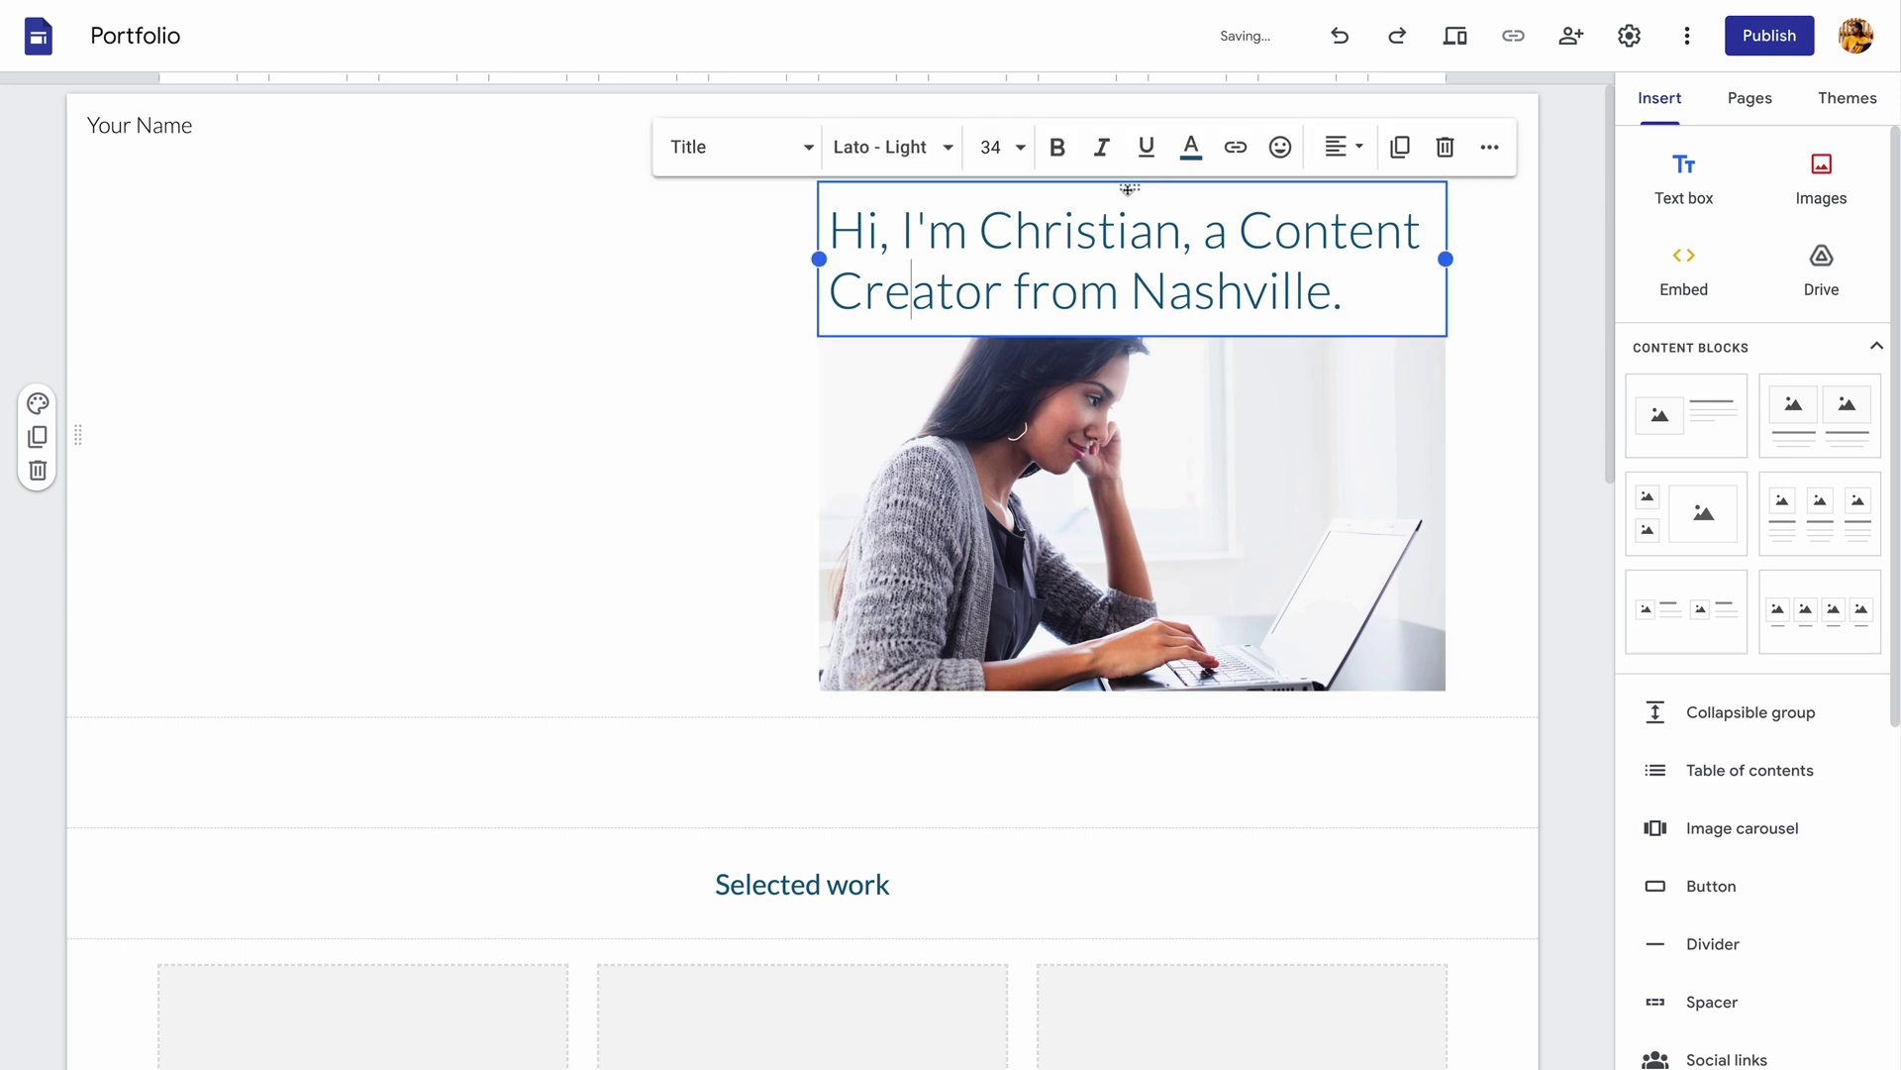
# Step: Move the Portfolio headline into the left column beside the photo
pyautogui.moveTo(1130, 189); pyautogui.dragTo(497, 359)
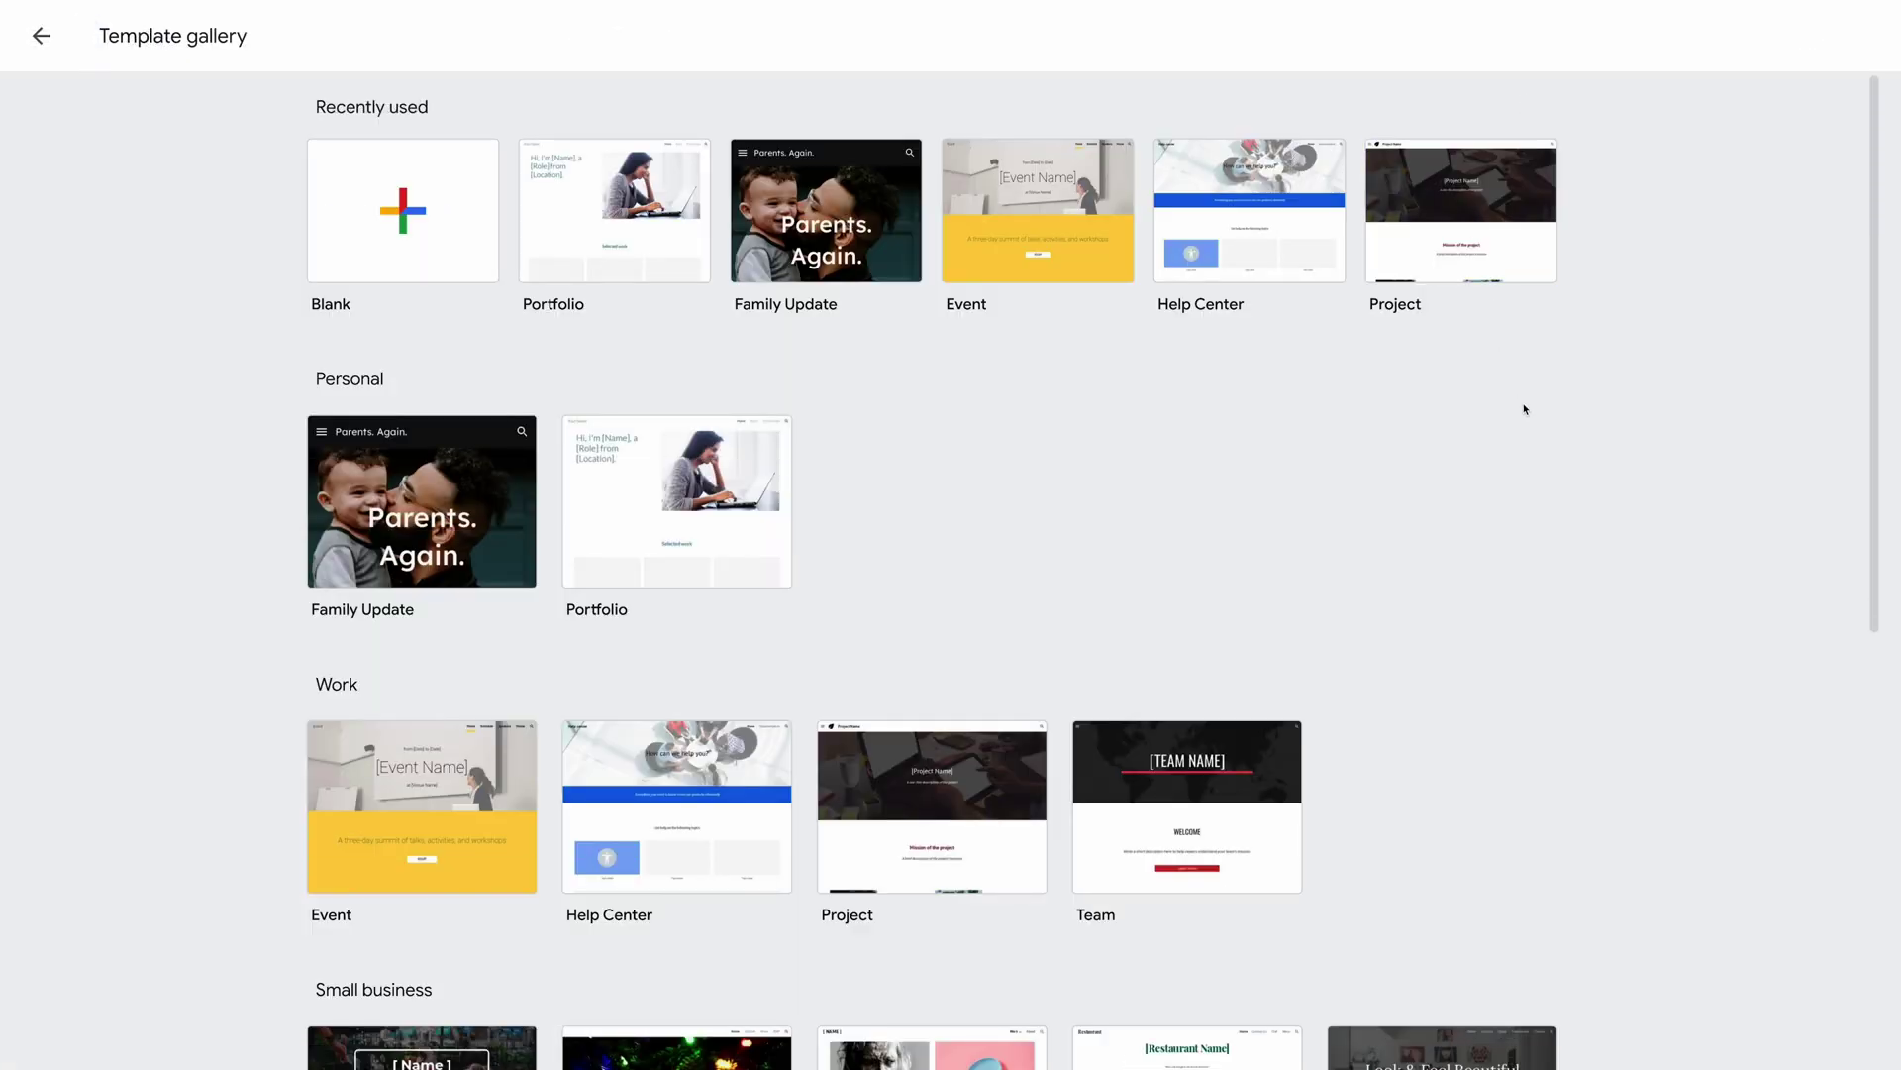
pyautogui.scroll(-1, 1524, 409)
pyautogui.scroll(-1, 1522, 401)
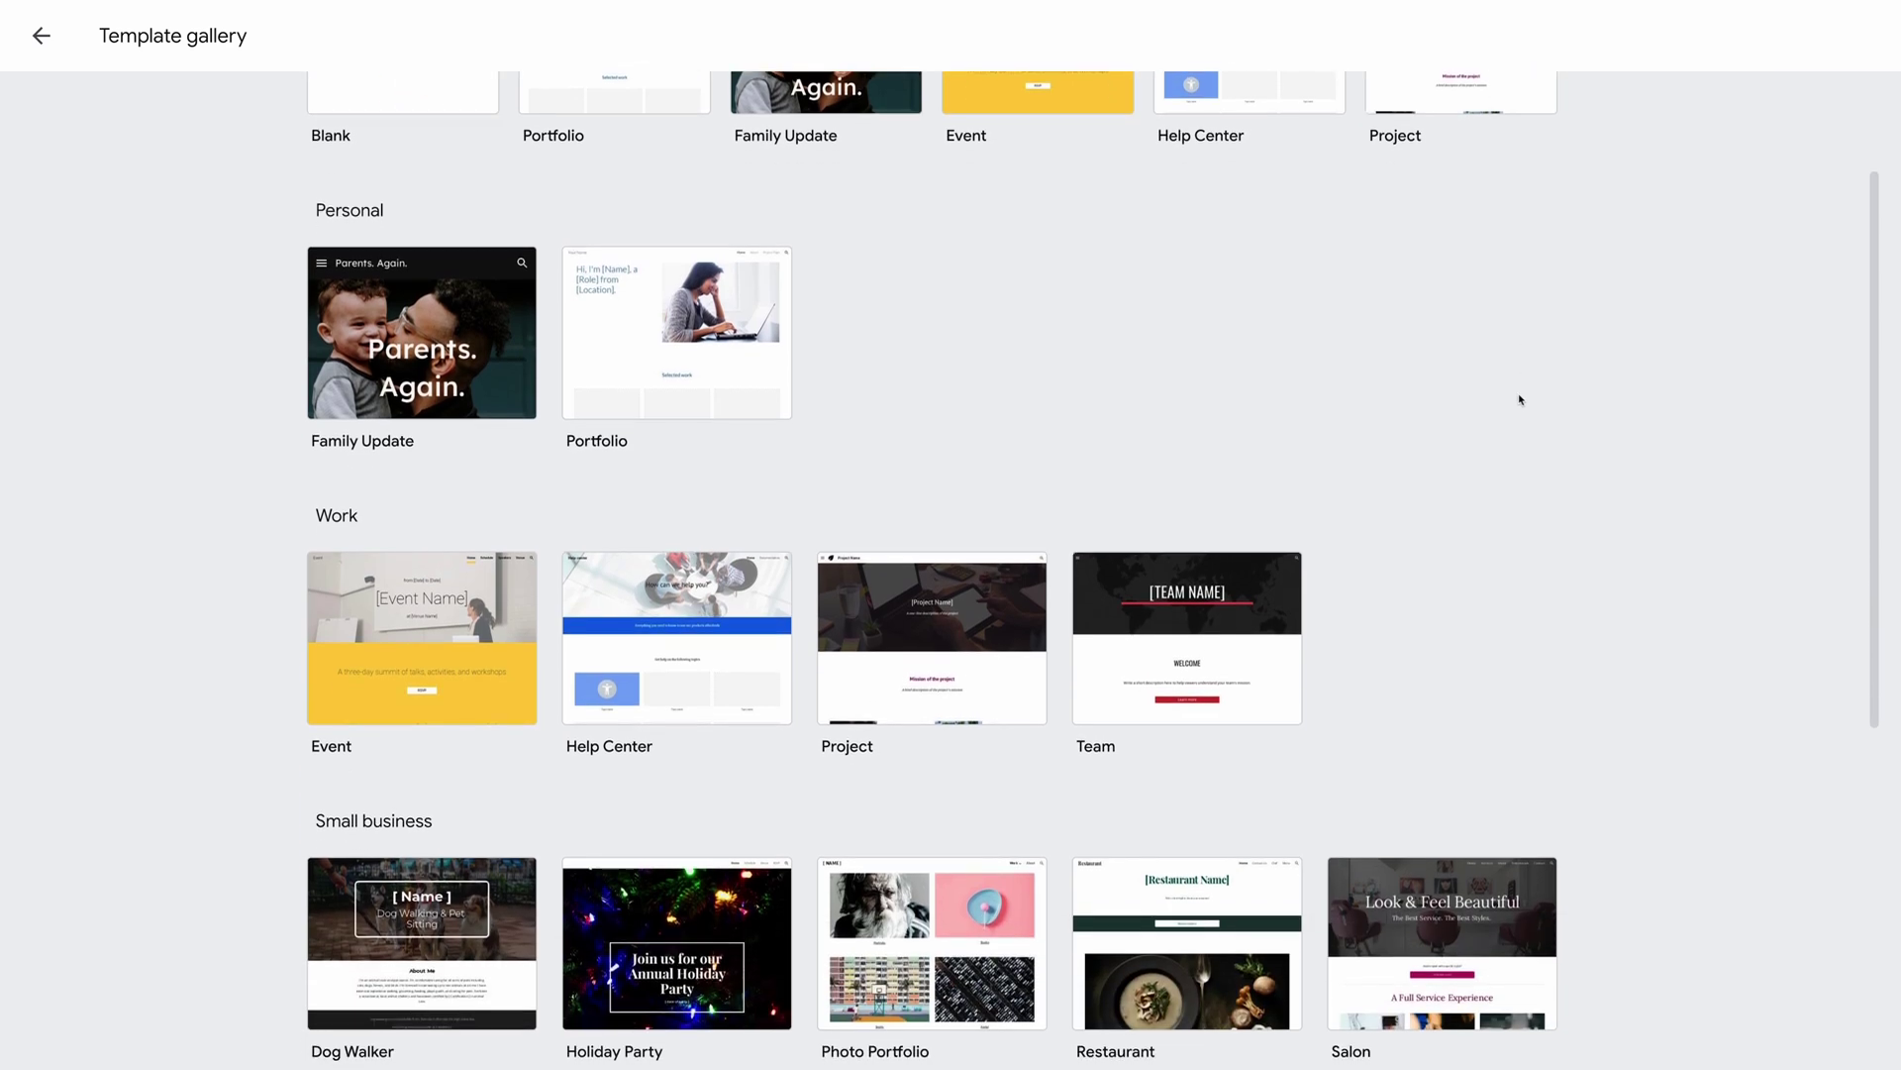
pyautogui.scroll(-3, 1520, 397)
pyautogui.scroll(-1, 1531, 379)
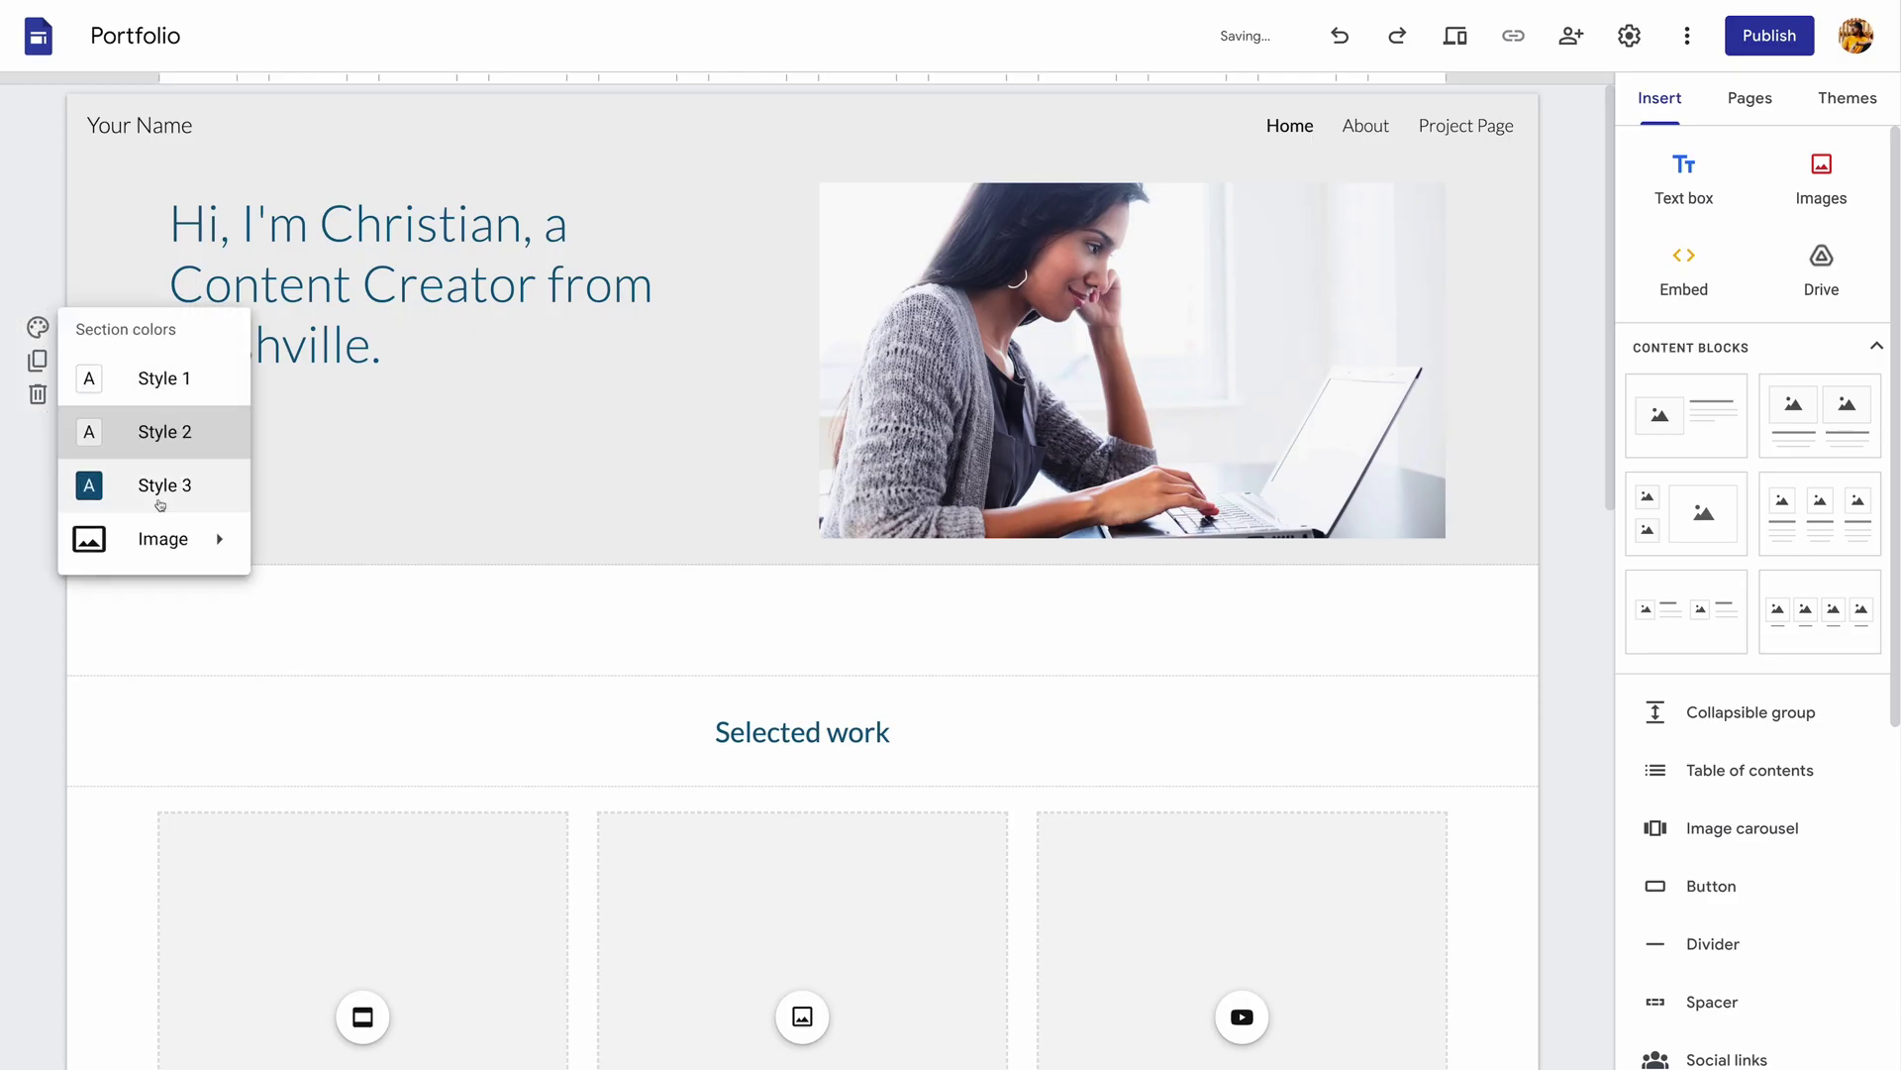
# Step: Apply the header section's Style 3: dark blue with white text
pyautogui.click(173, 502)
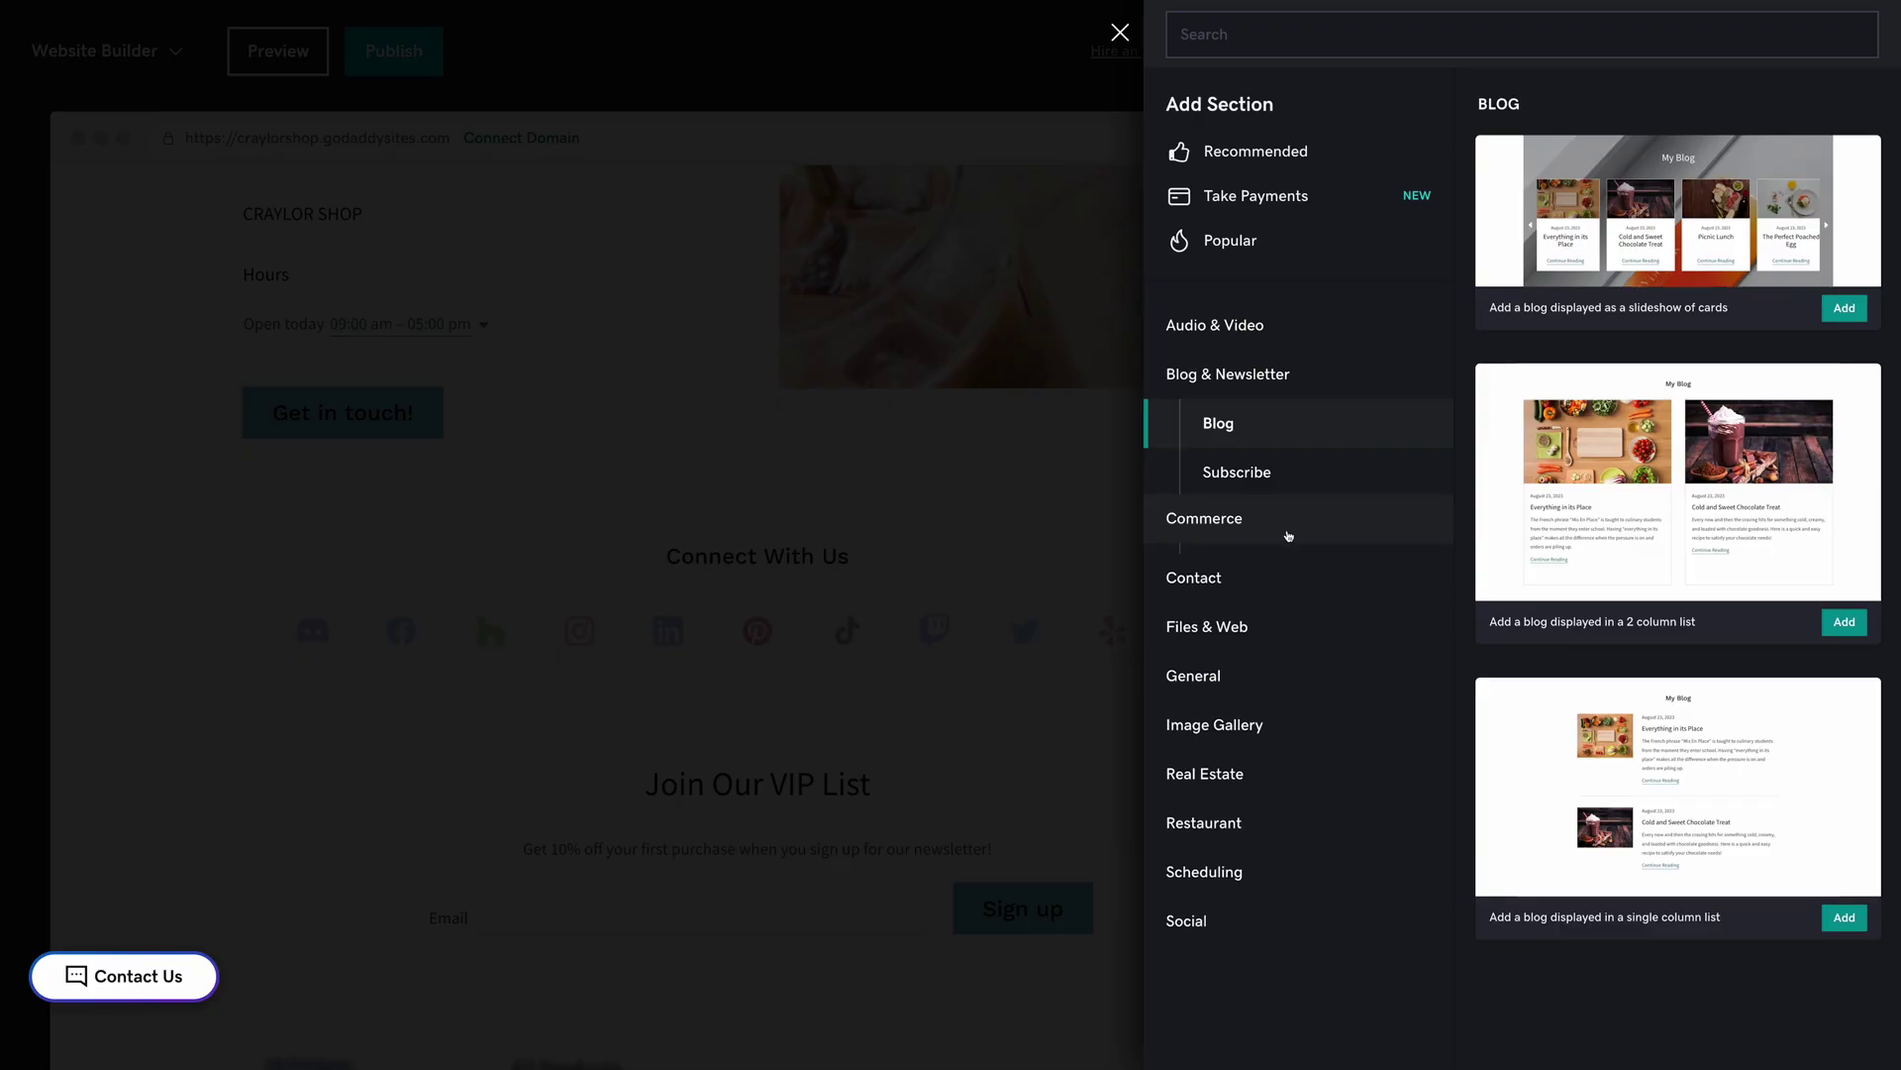
# Step: Preview the Commerce layouts for Featured Categories, Featured Products and Fundraising
pyautogui.click(1297, 486)
pyautogui.click(1300, 518)
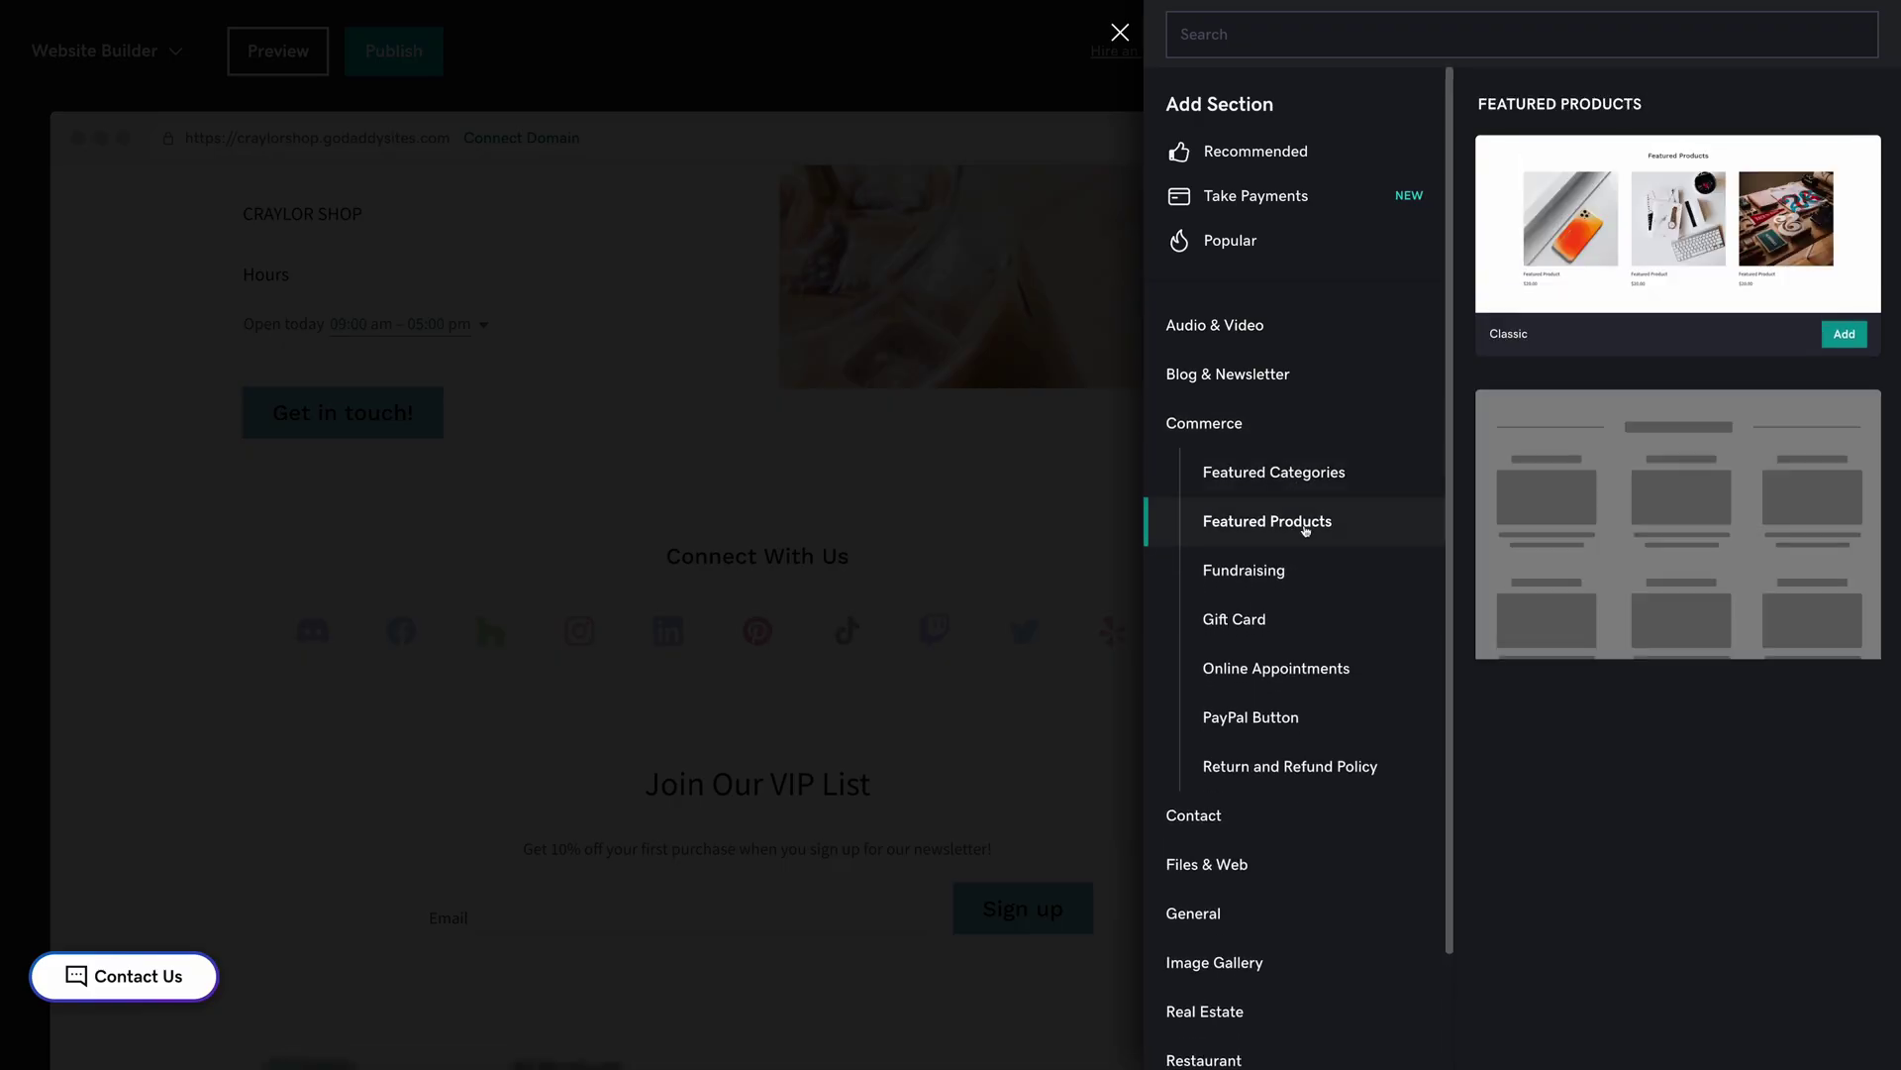
pyautogui.click(1306, 563)
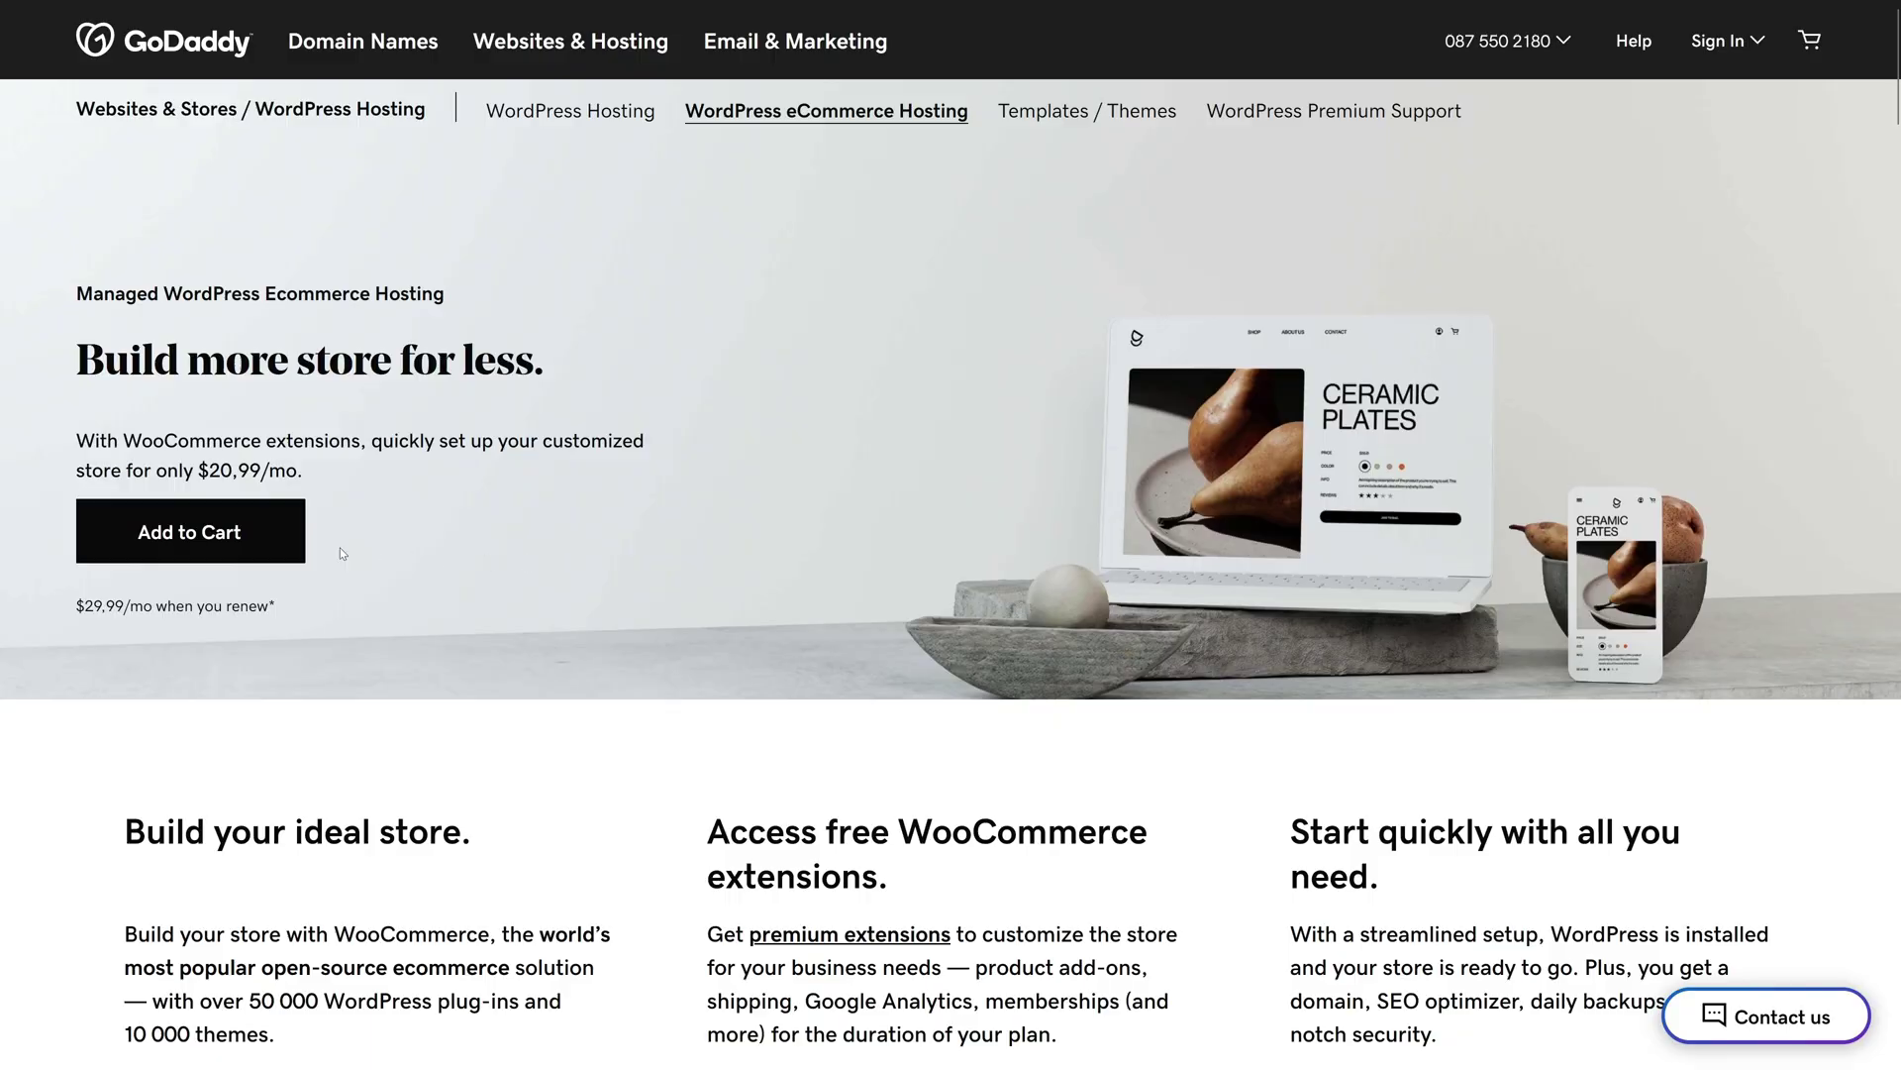
# Step: Add the WordPress eCommerce Hosting plan to the cart from its product page
pyautogui.click(238, 539)
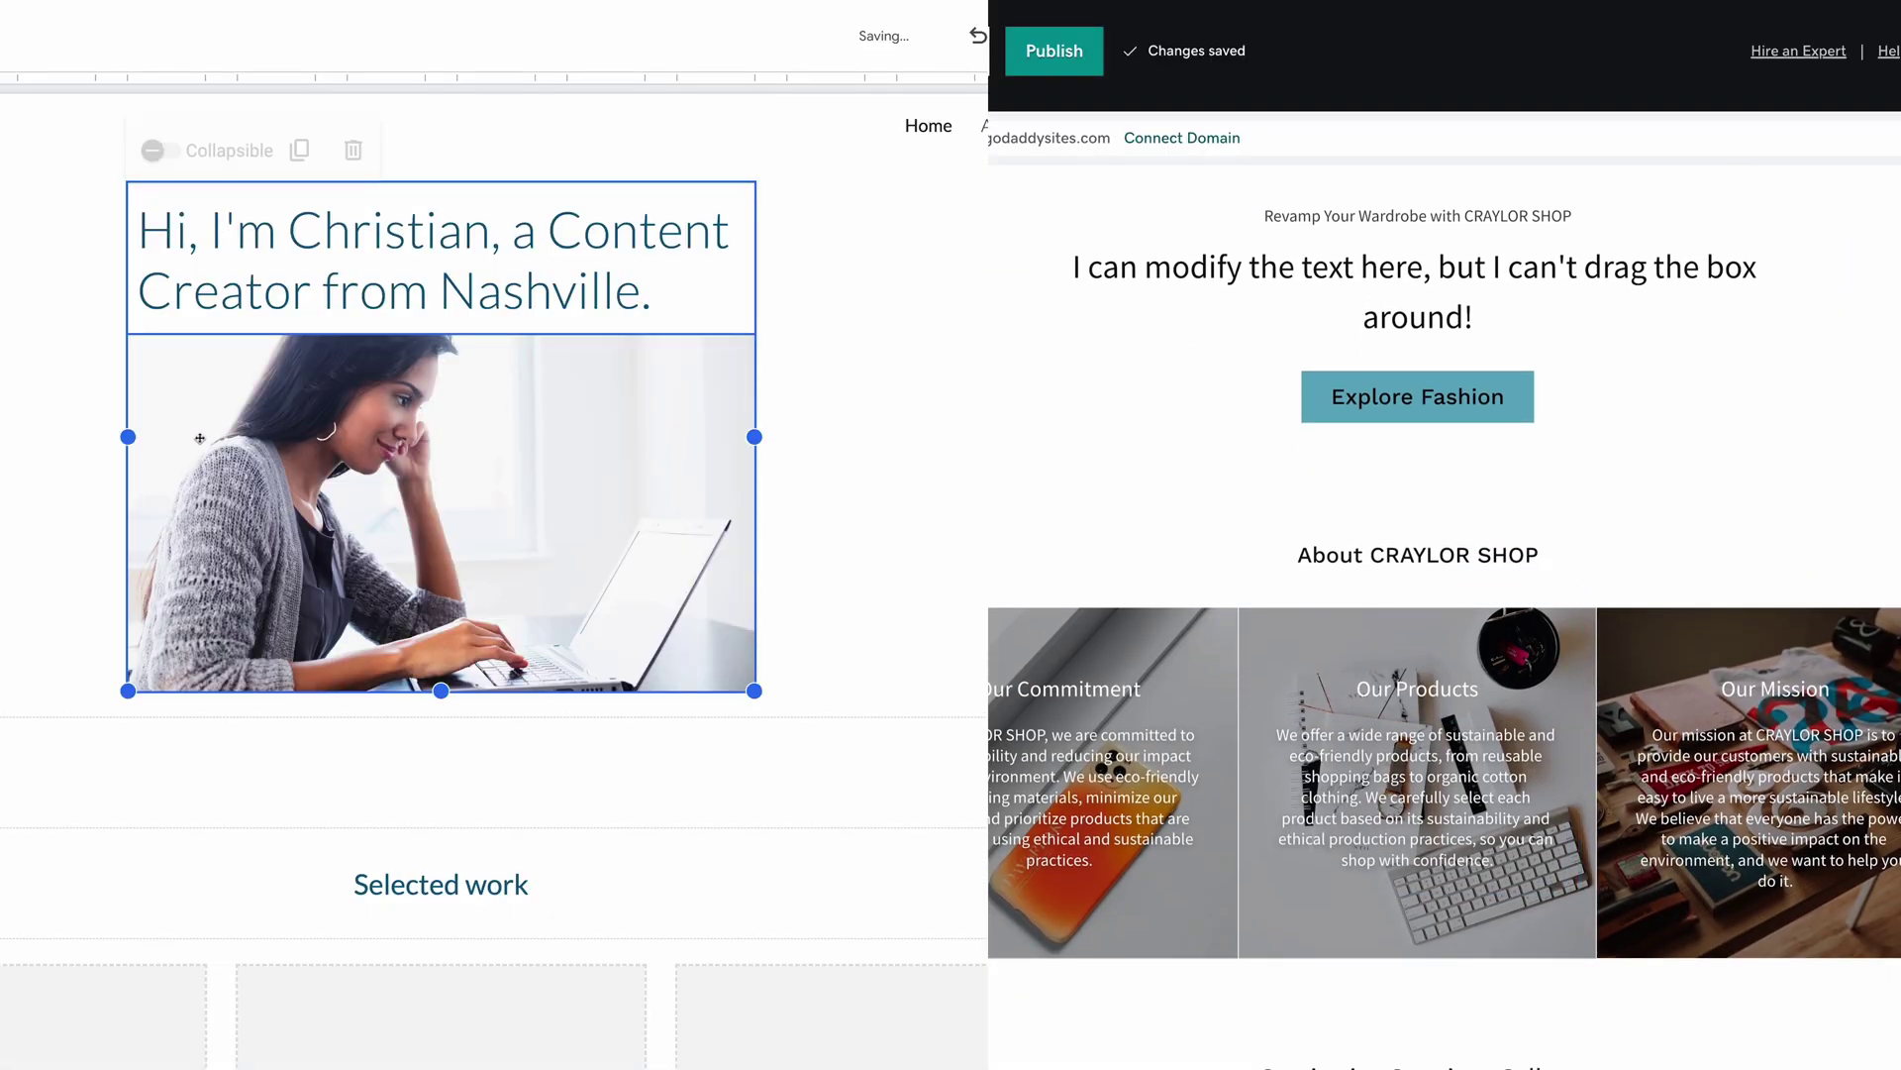
# Step: Shift the headline and photo block right, then move the Portfolio headline left beside the photo
pyautogui.moveTo(199, 437); pyautogui.dragTo(498, 316)
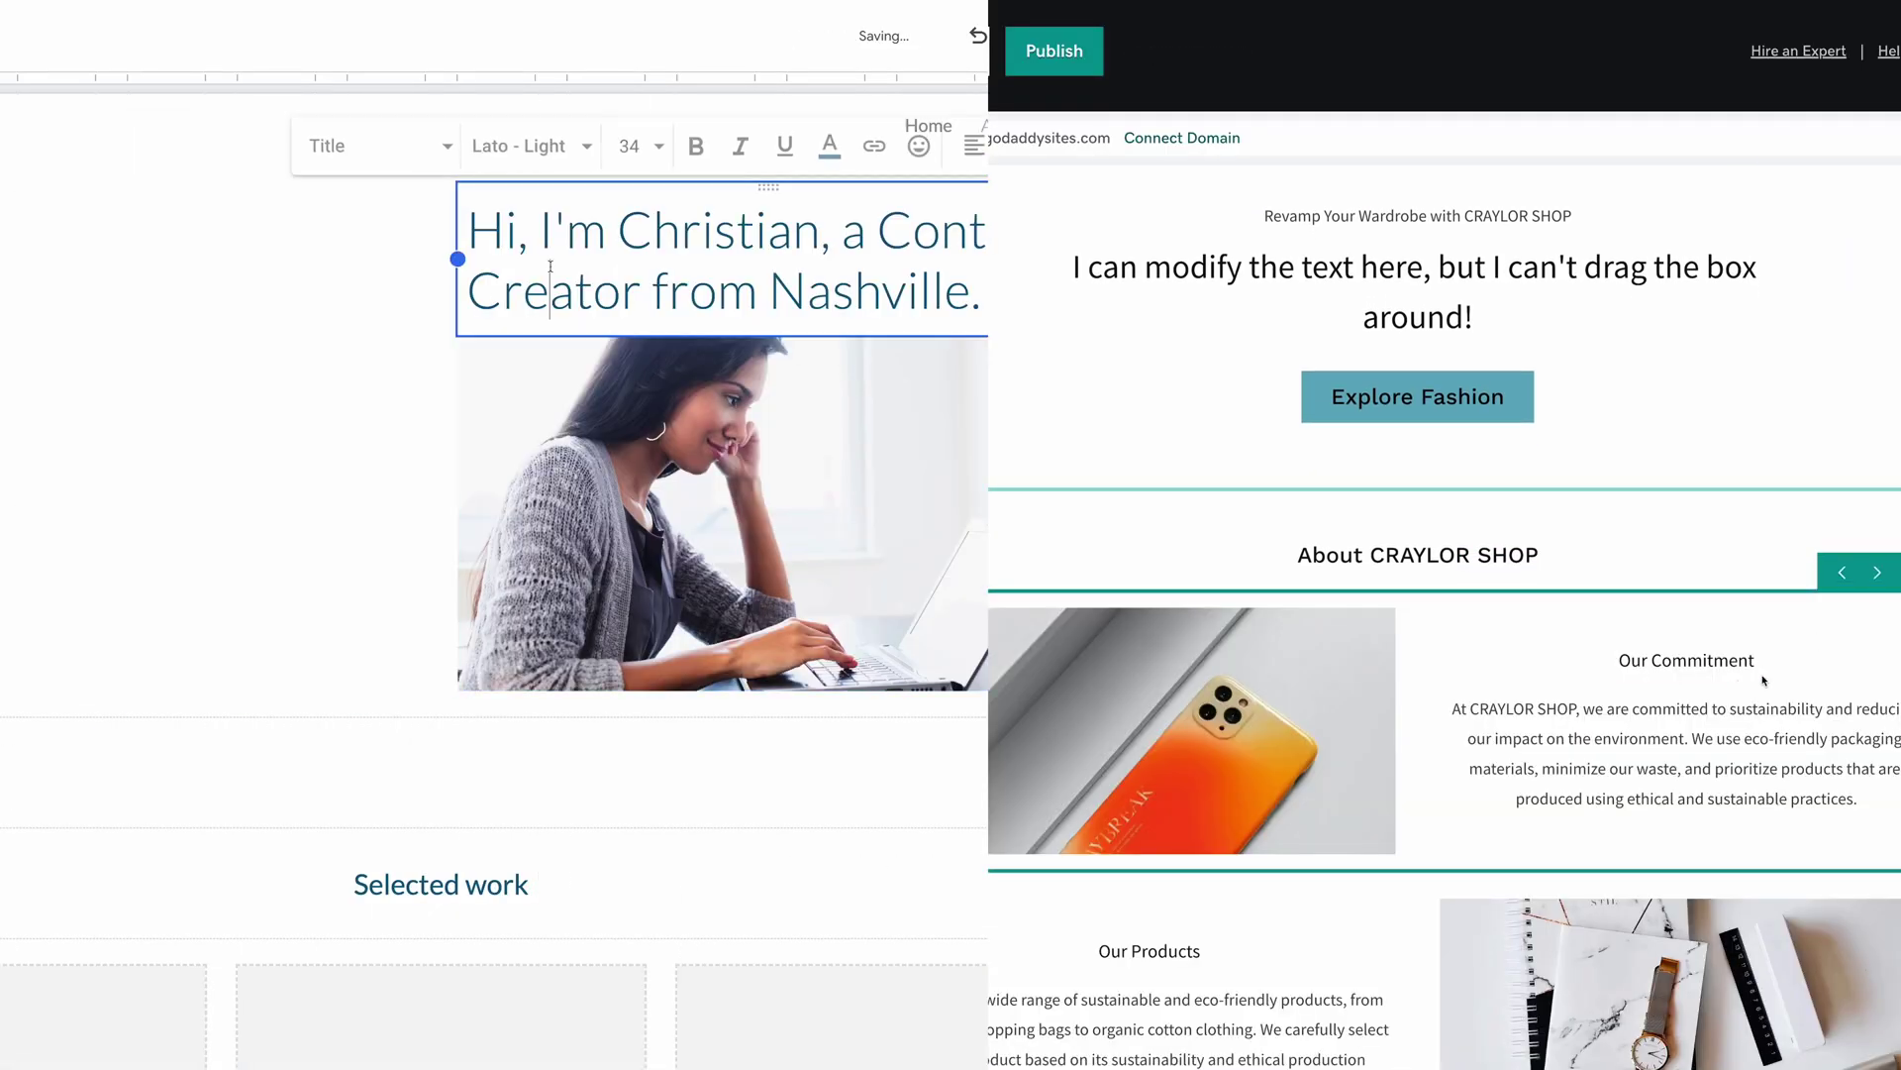
pyautogui.click(1662, 731)
pyautogui.moveTo(768, 187); pyautogui.dragTo(43, 350)
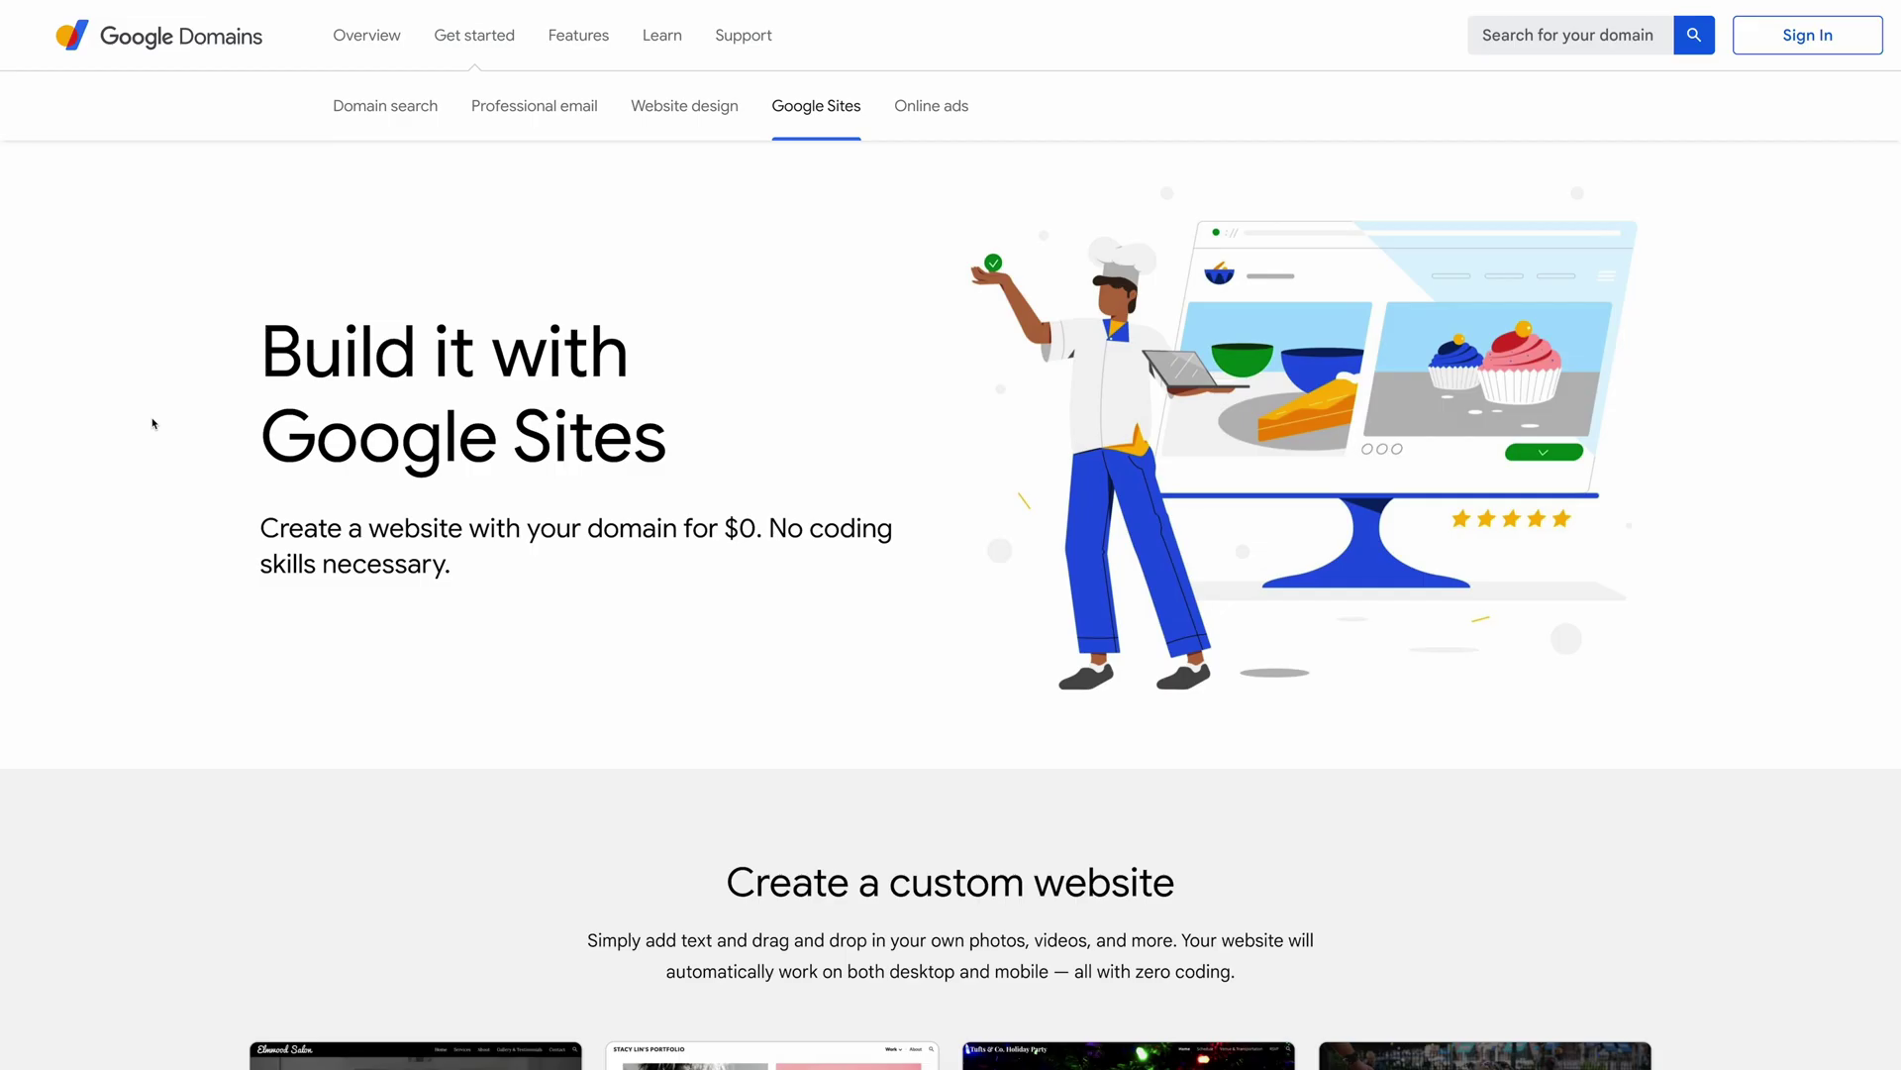
pyautogui.scroll(-1, 1523, 395)
pyautogui.scroll(-2, 1524, 389)
pyautogui.scroll(-2, 1546, 356)
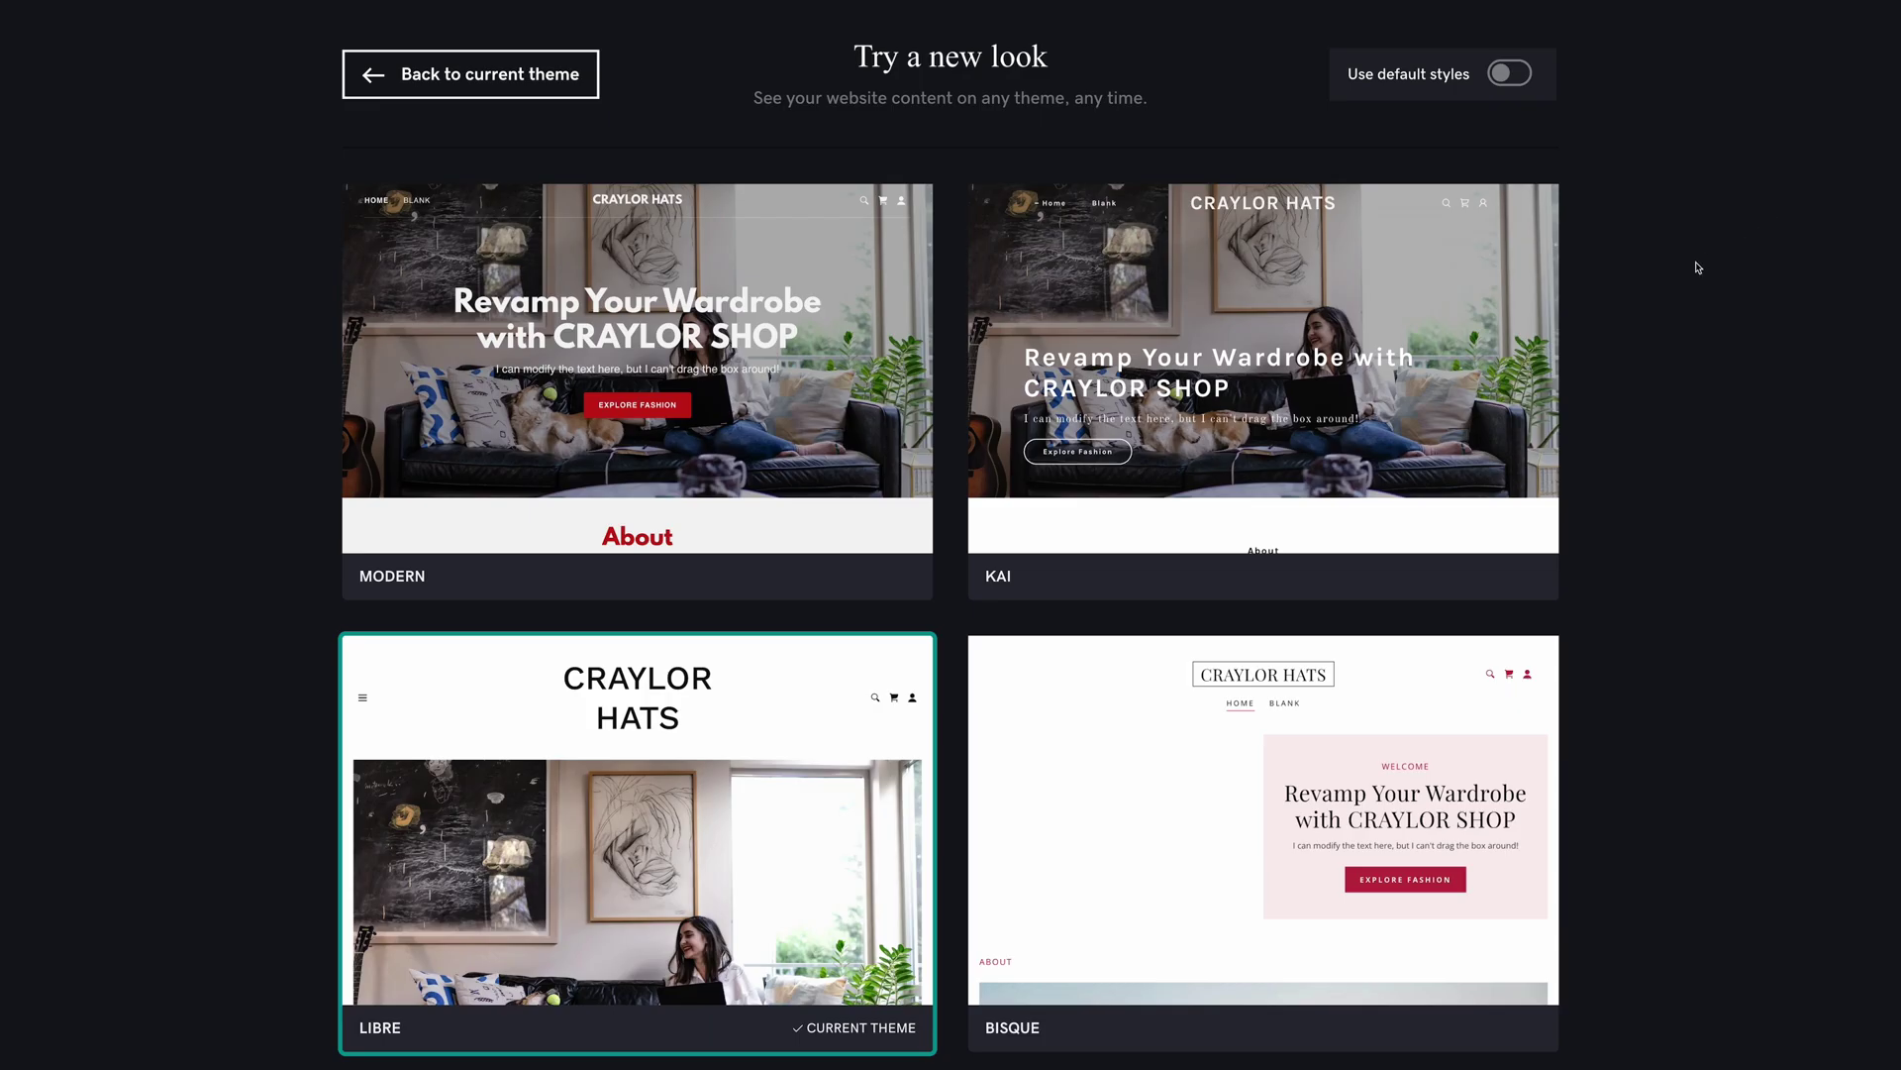
pyautogui.scroll(-3, 1463, 432)
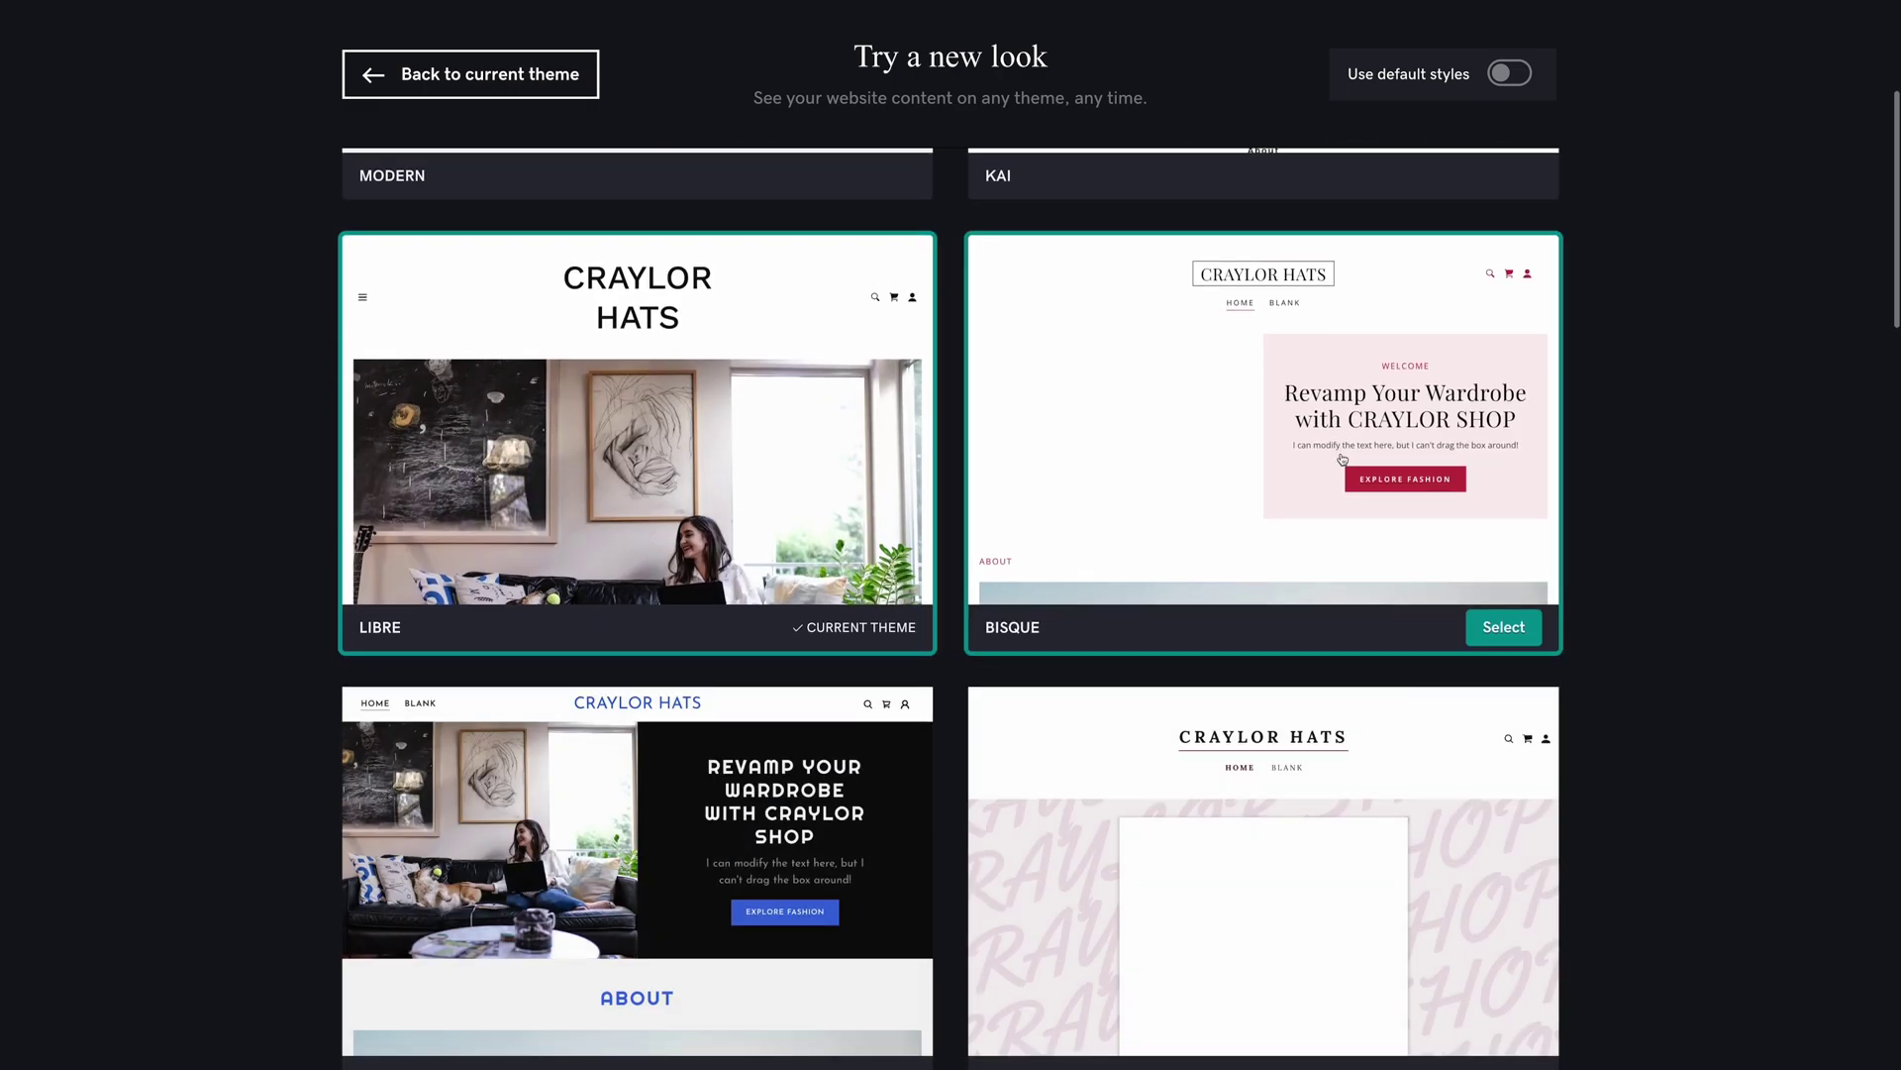
pyautogui.scroll(-2, 1285, 436)
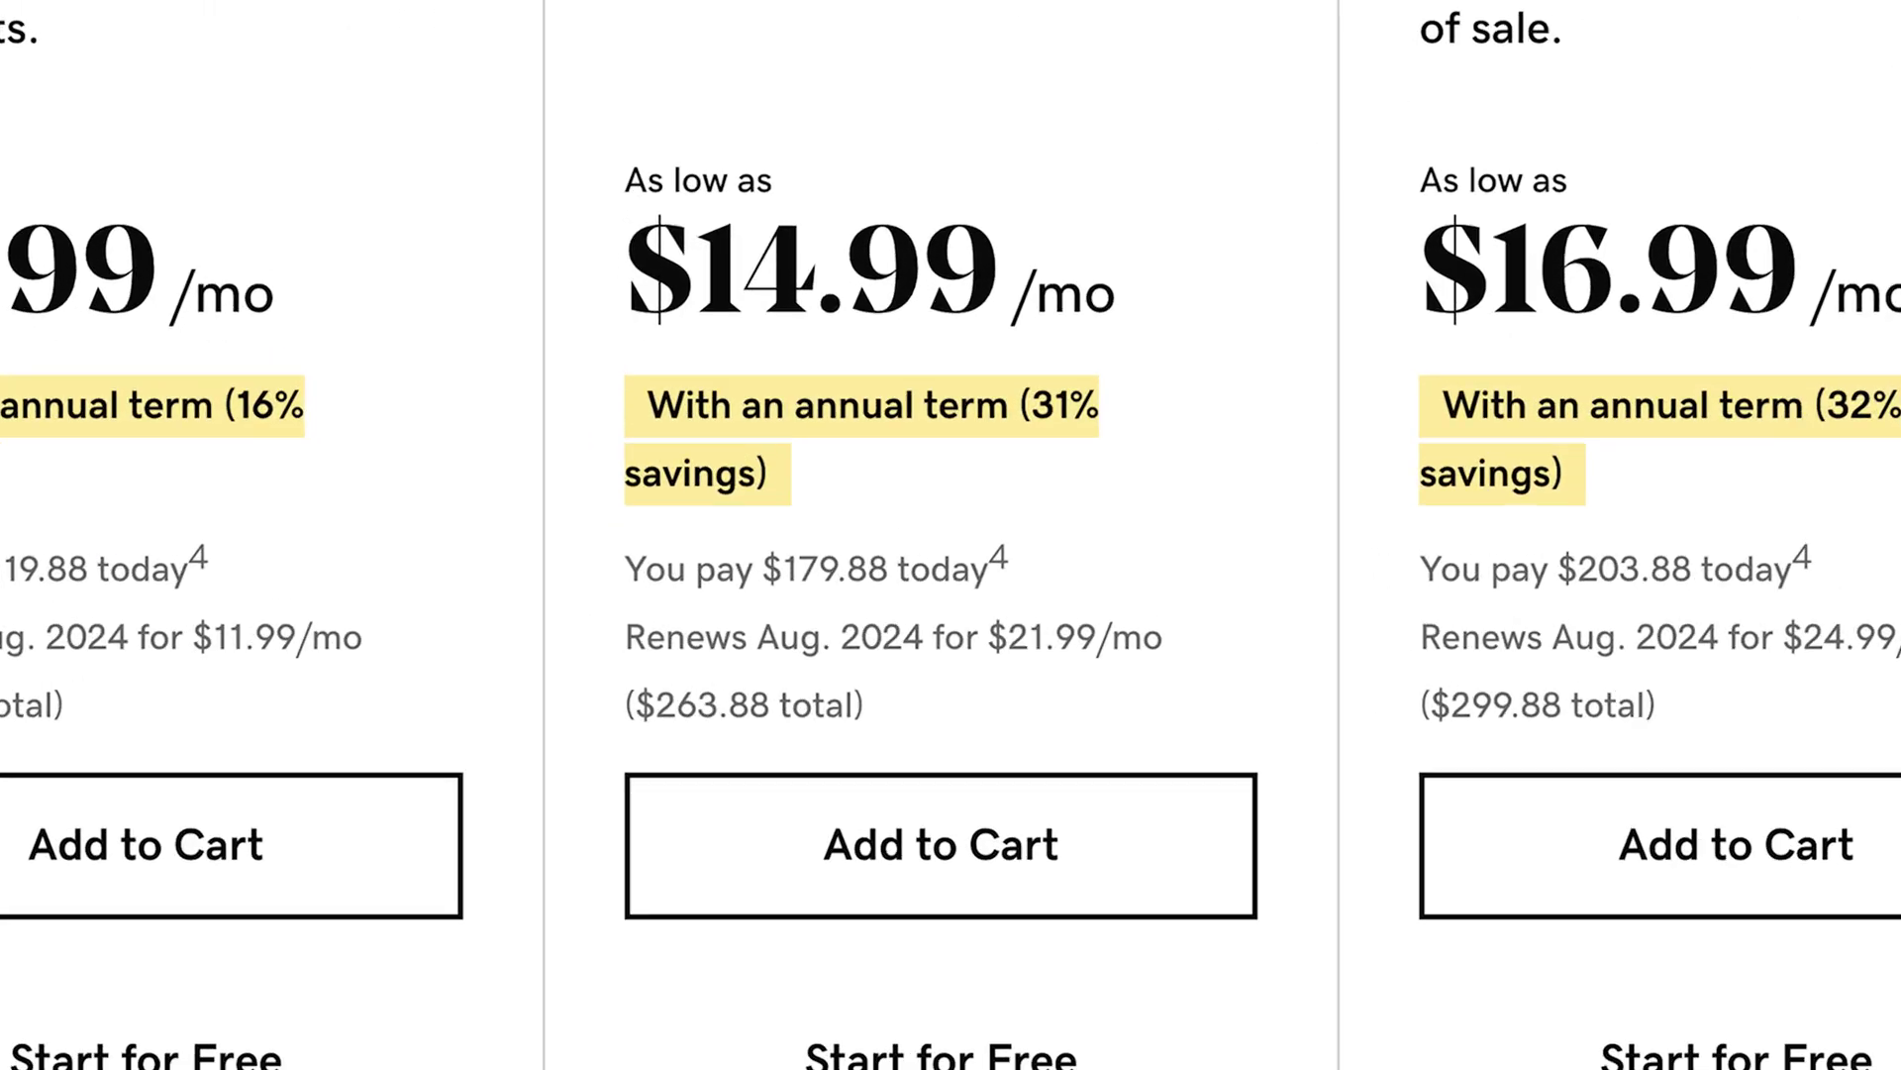